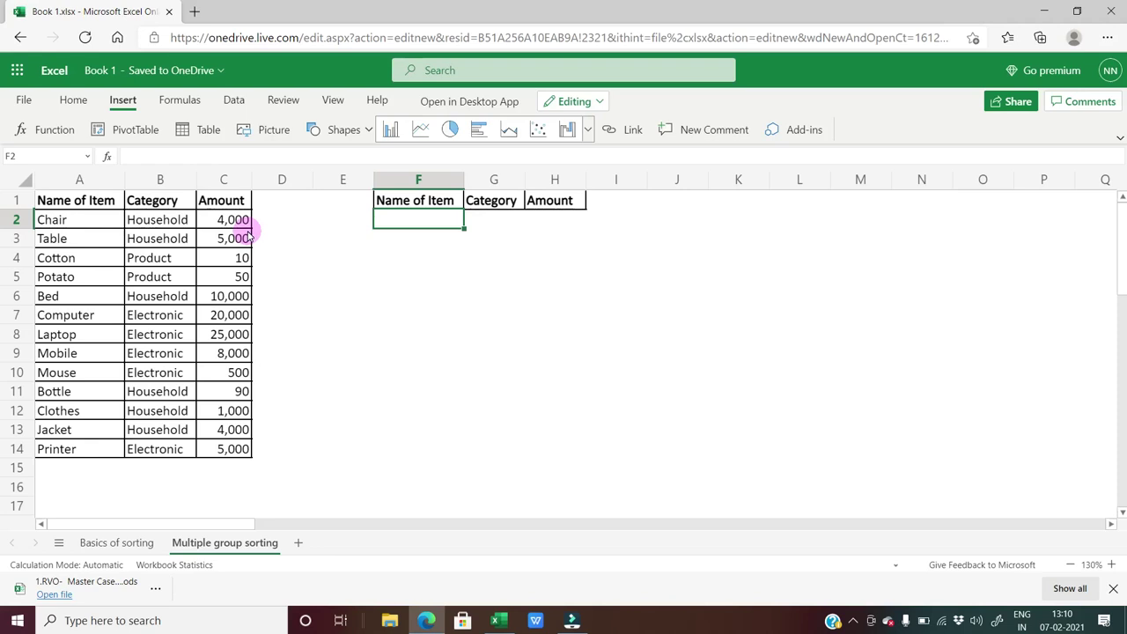
Highlight the whole source table A1:C14, including its headers, and return to cell F2.
{"action": "key", "text": "Left"}
{"action": "key", "text": "Left"}
{"action": "key", "text": "Left"}
{"action": "key", "text": "Up"}
{"action": "key", "text": "ctrl+shift+Left"}
{"action": "key", "text": "ctrl+shift+Down"}
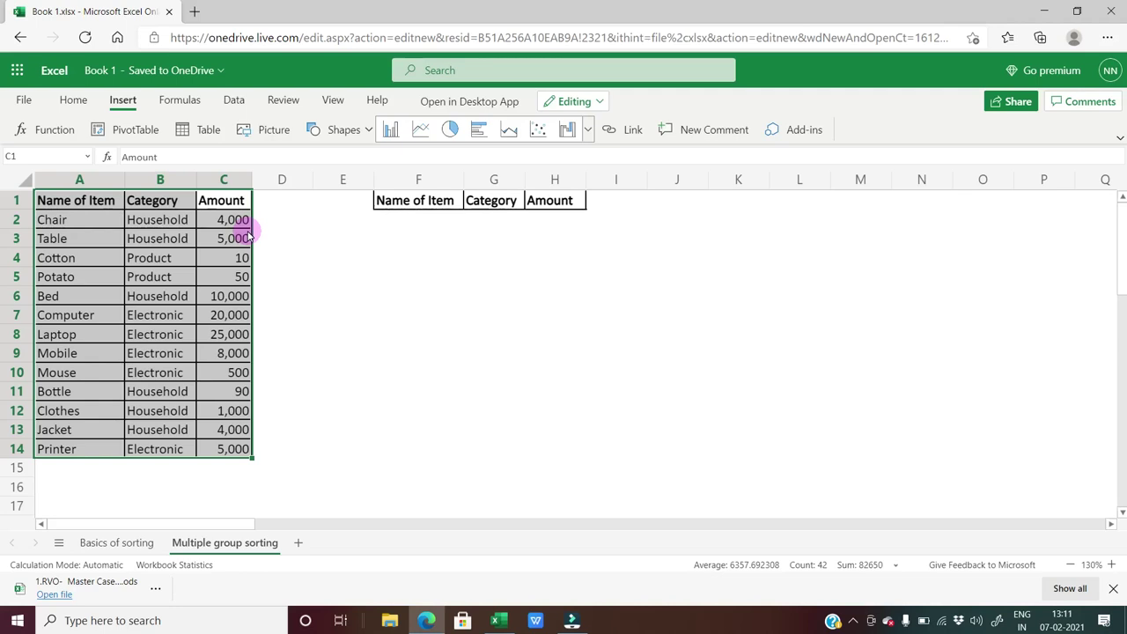
{"action": "key", "text": "Right"}
{"action": "key", "text": "Right"}
{"action": "key", "text": "Right"}
{"action": "key", "text": "Down"}
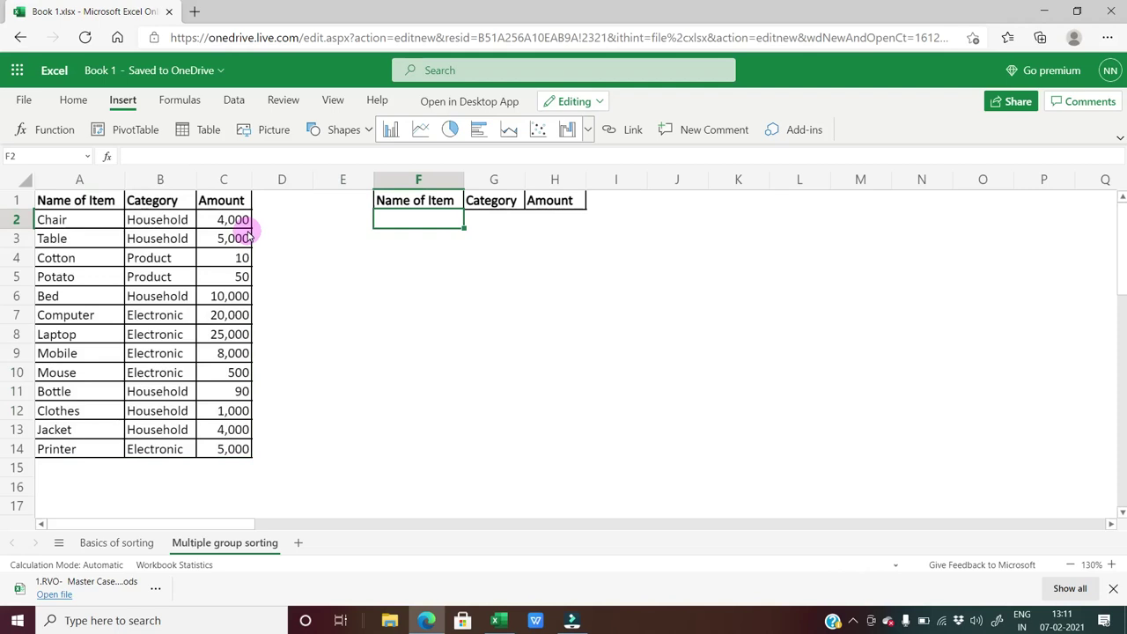
{"action": "key", "text": "Left"}
{"action": "key", "text": "Left"}
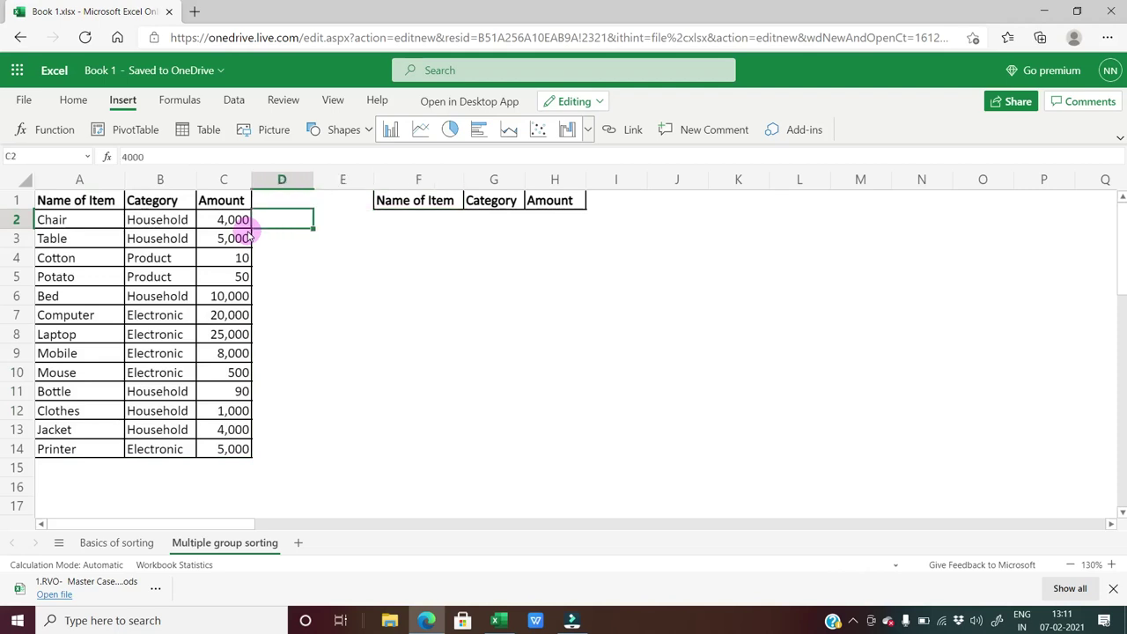
{"action": "key", "text": "Left"}
{"action": "key", "text": "Up"}
{"action": "key", "text": "Left"}
{"action": "key", "text": "Right"}
{"action": "key", "text": "Right"}
{"action": "key", "text": "Right"}
{"action": "key", "text": "Right"}
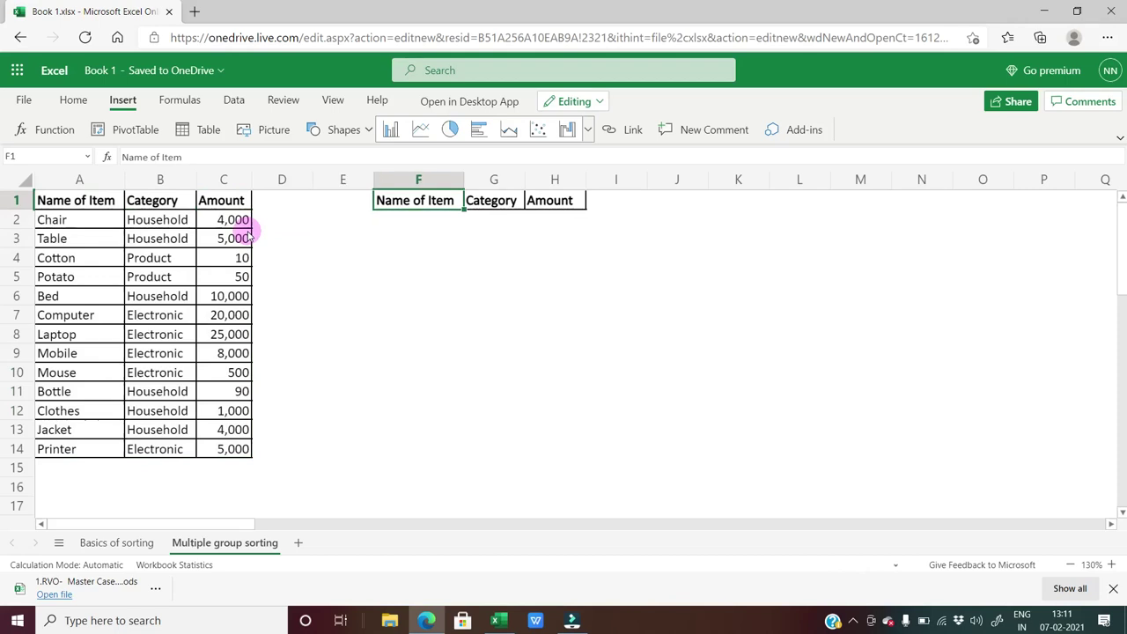
{"action": "key", "text": "Down"}
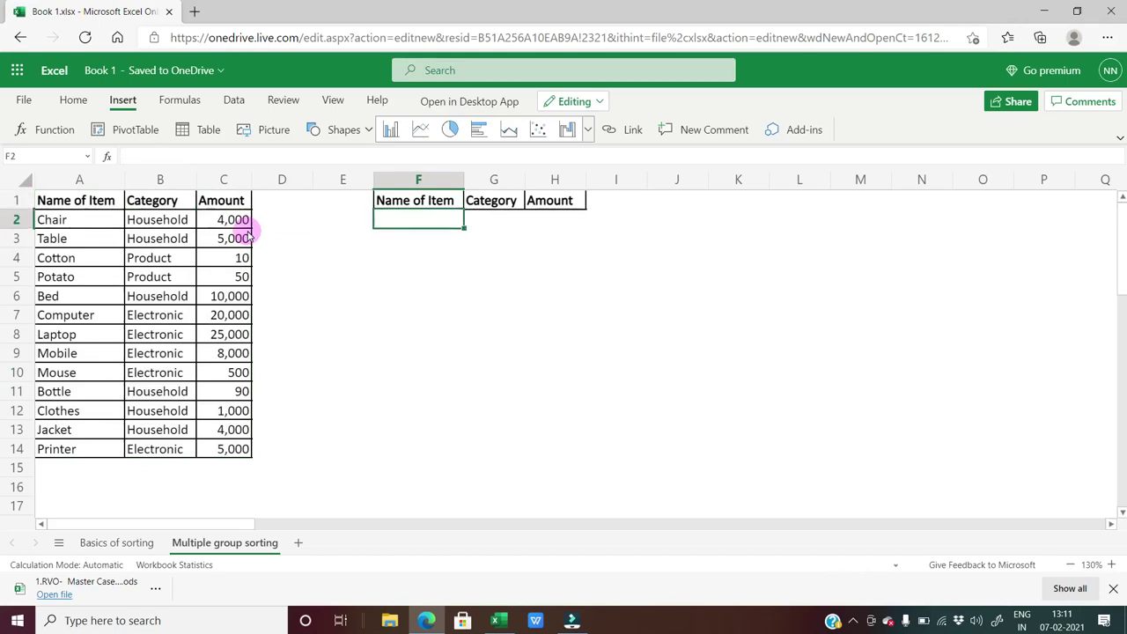
Enter the formula =SORT(A2:A14) in F2 to list the item names in ascending order.
{"action": "type", "text": "="}
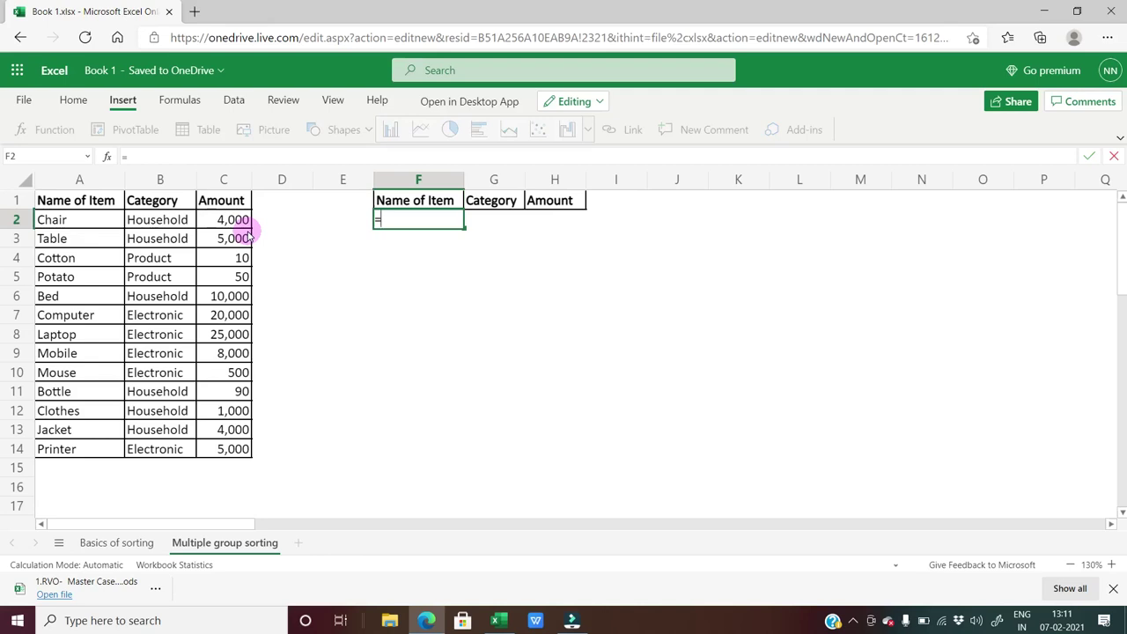
{"action": "type", "text": "=sort("}
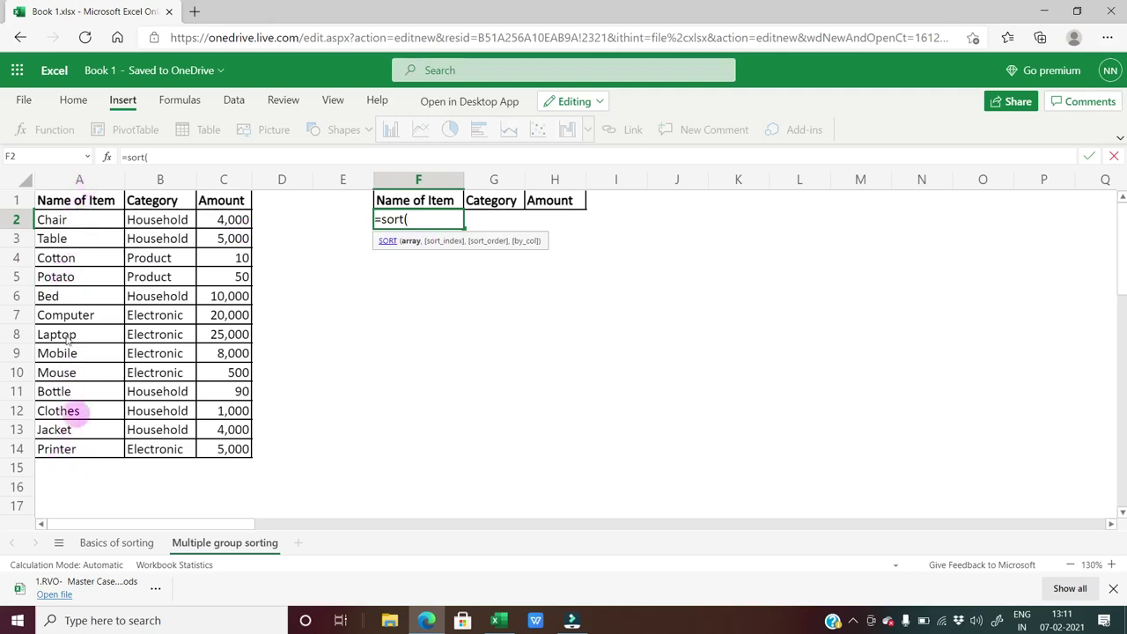
{"action": "key", "text": "Left"}
{"action": "key", "text": "Left"}
{"action": "key", "text": "Left"}
{"action": "key", "text": "Left"}
{"action": "key", "text": "Left"}
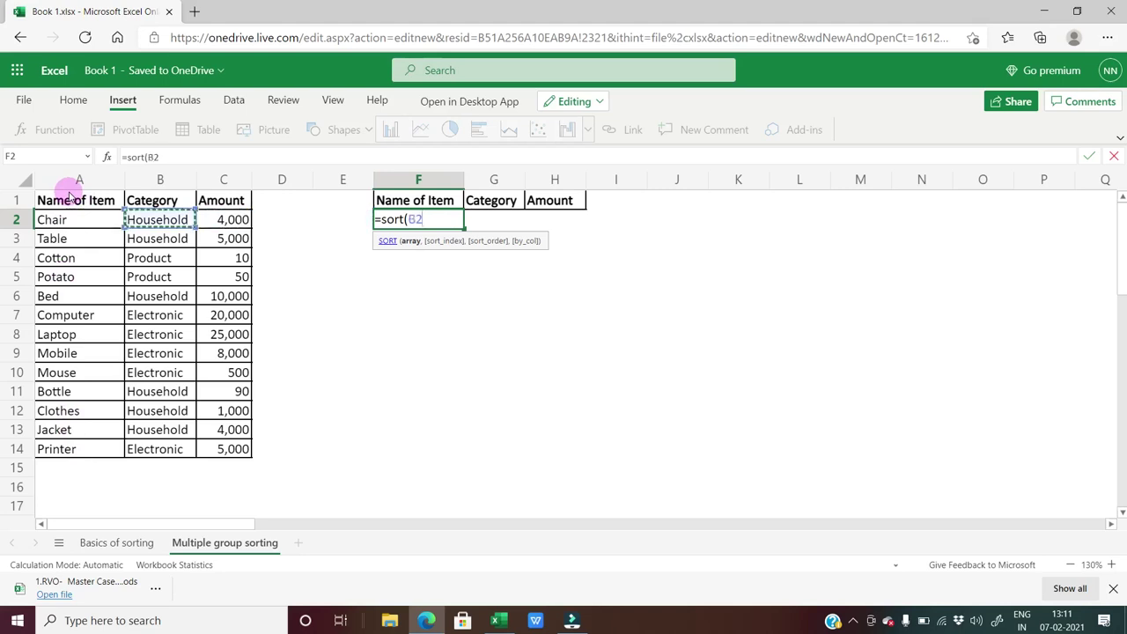
{"action": "key", "text": "ctrl+shift+Down"}
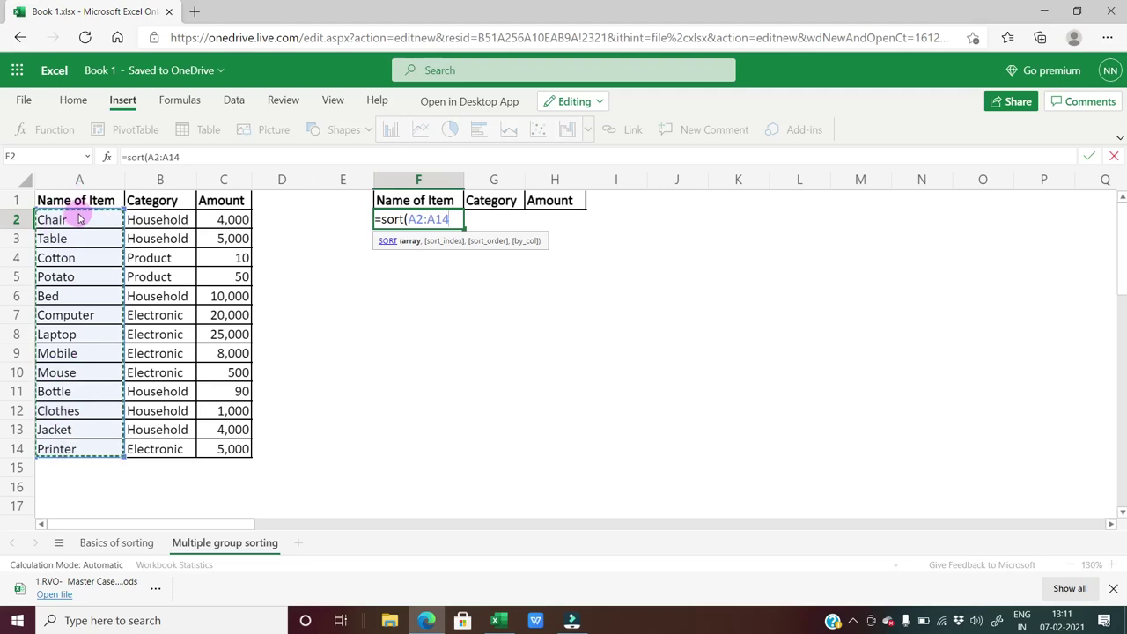
{"action": "type", "text": ")"}
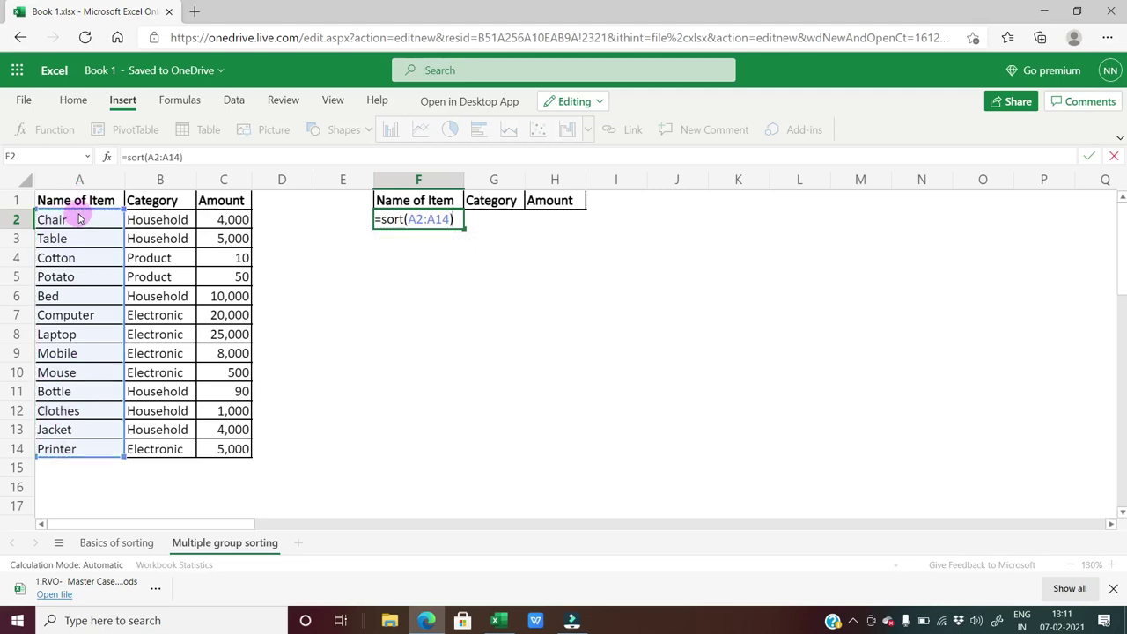
{"action": "key", "text": "Return"}
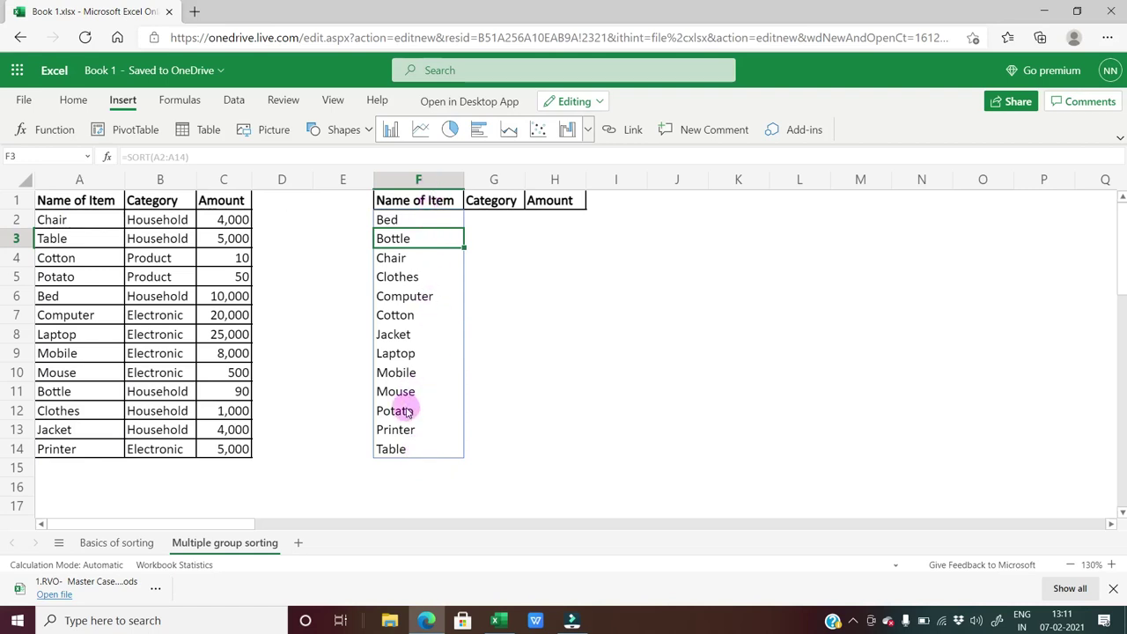
Highlight the source table's header cells A1:C1.
{"action": "key", "text": "Up"}
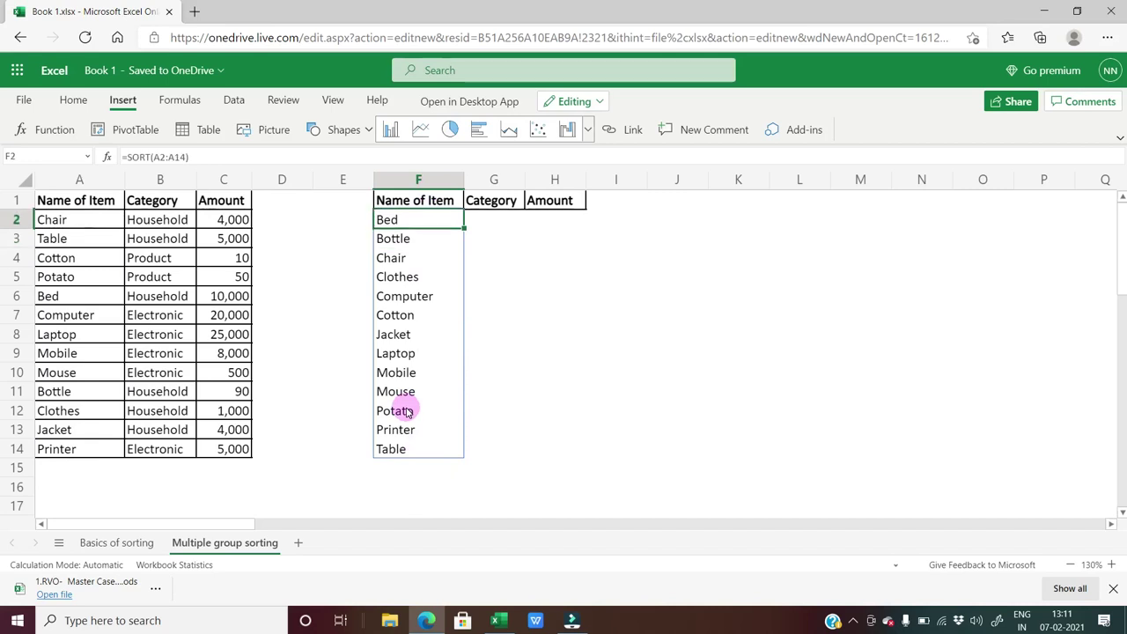
{"action": "key", "text": "Up"}
{"action": "key", "text": "Left"}
{"action": "key", "text": "Left"}
{"action": "key", "text": "Left"}
{"action": "key", "text": "Left"}
{"action": "key", "text": "Left"}
{"action": "key", "text": "ctrl+shift+Right"}
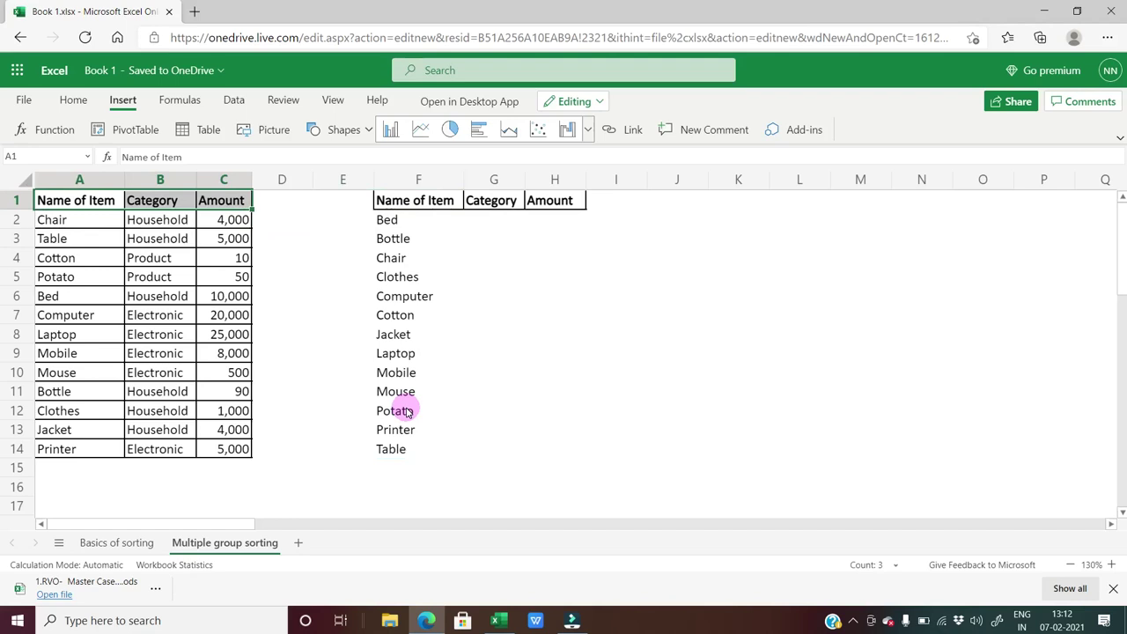
Replace the formula in F2 with =SORT(A2:C14) to sort all three columns of the source table.
{"action": "key", "text": "Down"}
{"action": "key", "text": "Right"}
{"action": "key", "text": "Right"}
{"action": "key", "text": "Right"}
{"action": "key", "text": "Right"}
{"action": "key", "text": "Right"}
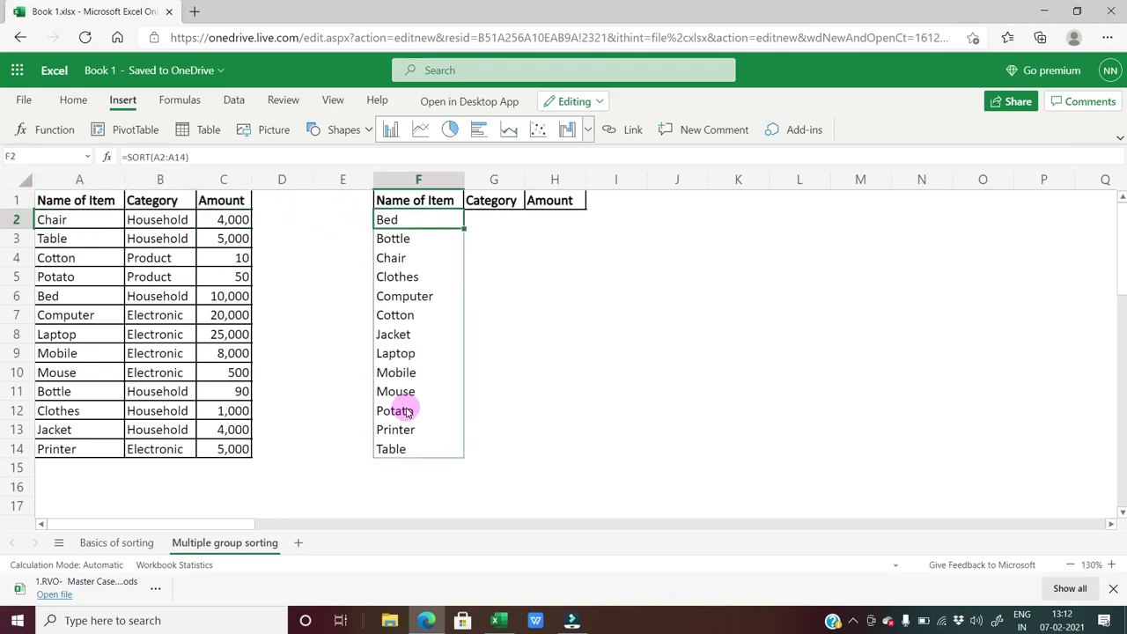
{"action": "type", "text": "="}
{"action": "type", "text": "sort"}
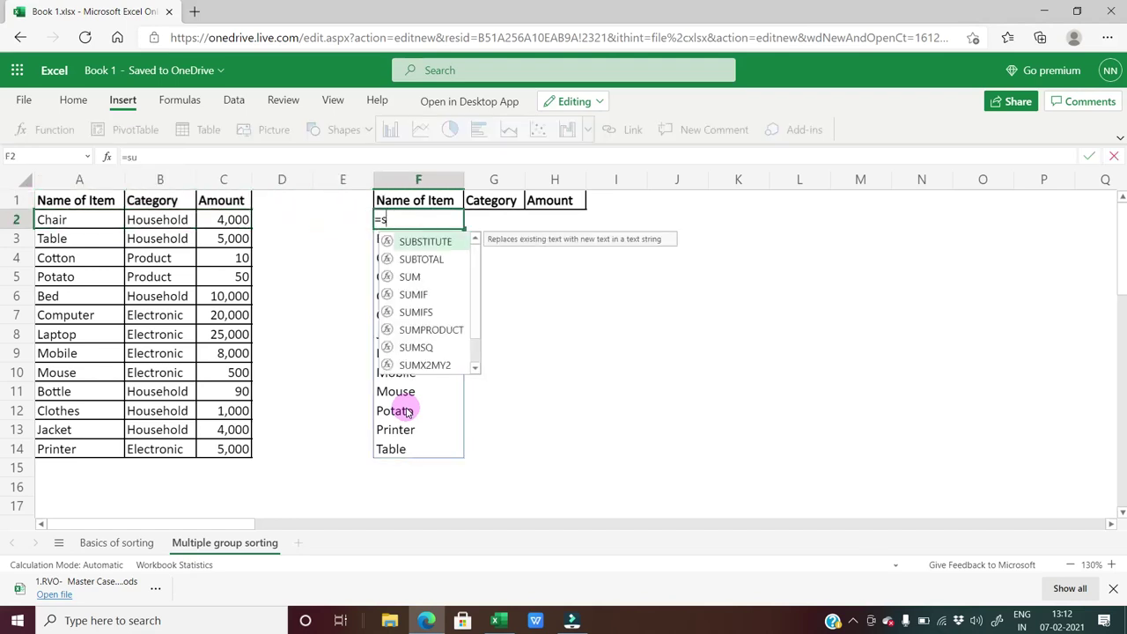
{"action": "type", "text": "("}
{"action": "key", "text": "Left"}
{"action": "key", "text": "Left"}
{"action": "key", "text": "Left"}
{"action": "key", "text": "Left"}
{"action": "key", "text": "Left"}
{"action": "key", "text": "shift+Right"}
{"action": "key", "text": "shift+Right"}
{"action": "key", "text": "ctrl+shift+Down"}
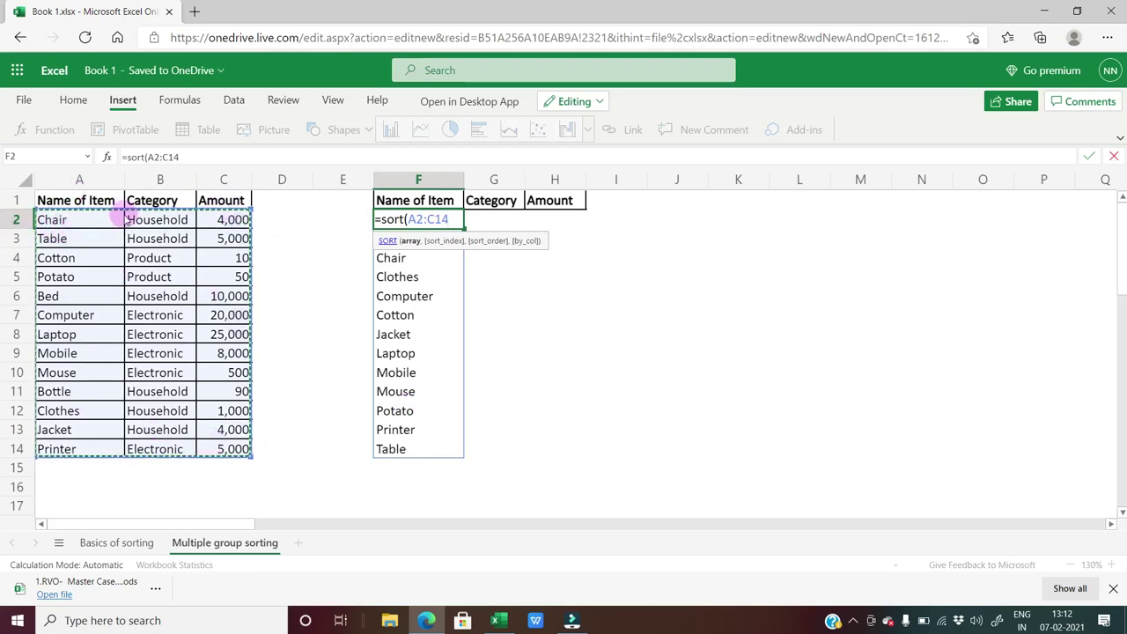
{"action": "key", "text": "Return"}
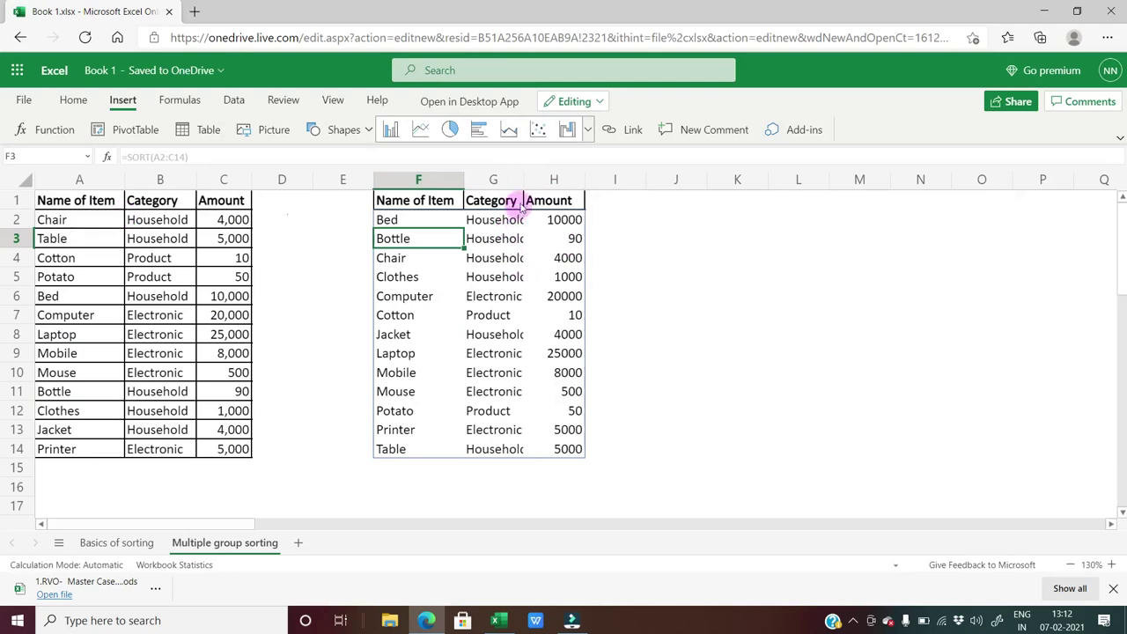
Widen column G so the full category names fit in the sorted table.
{"action": "left_click_drag", "start_coordinate": [522, 181], "coordinate": [554, 182]}
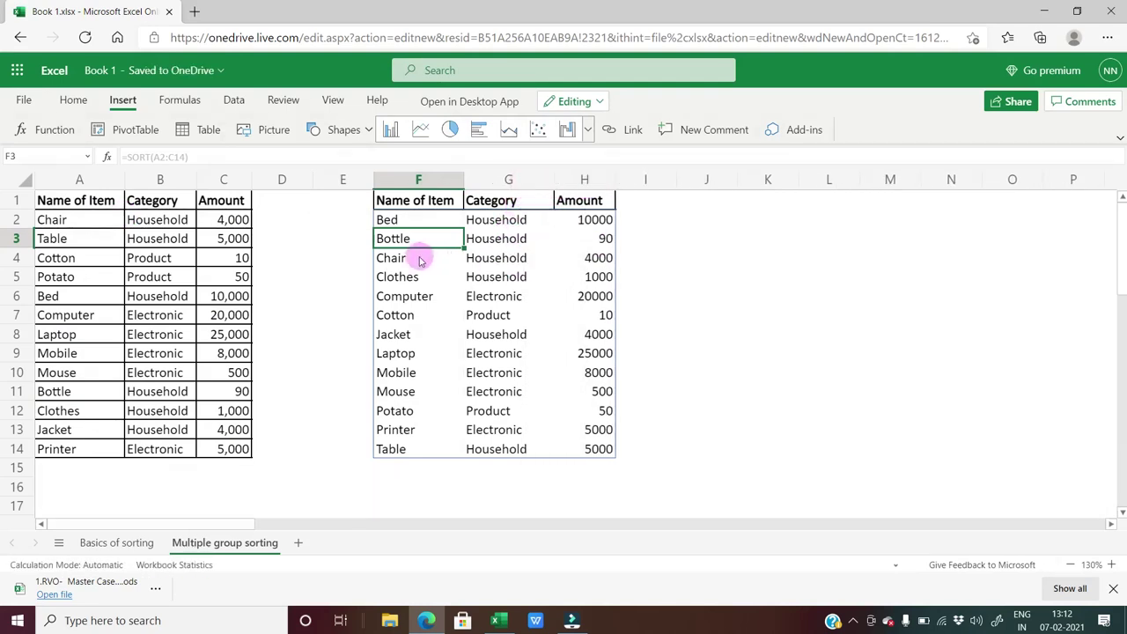
{"action": "key", "text": "Up"}
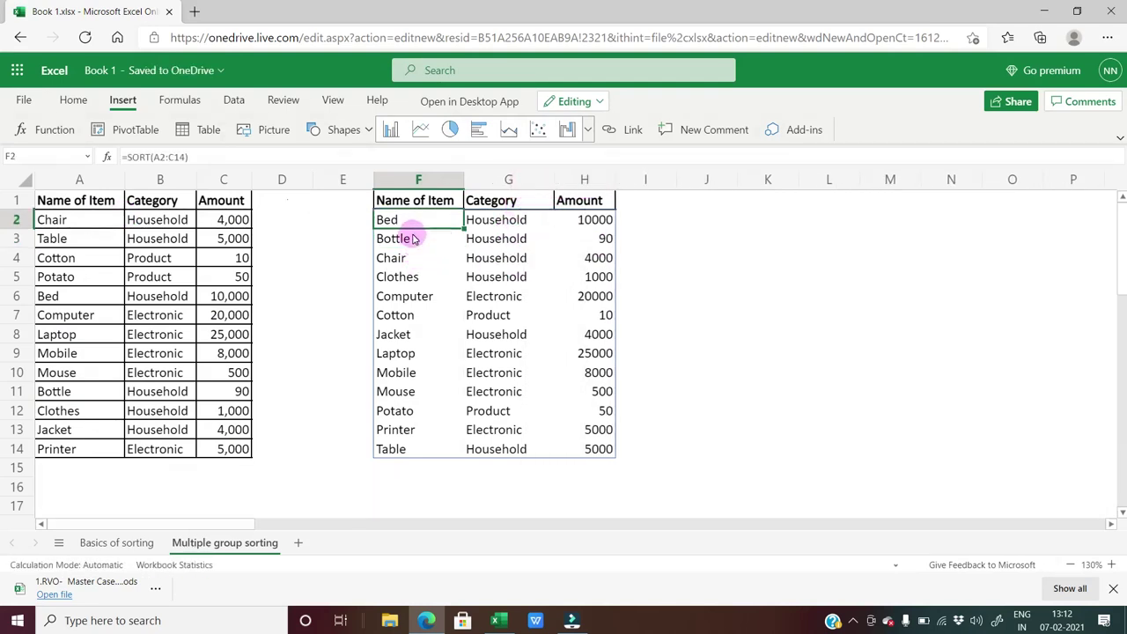
{"action": "key", "text": "Up"}
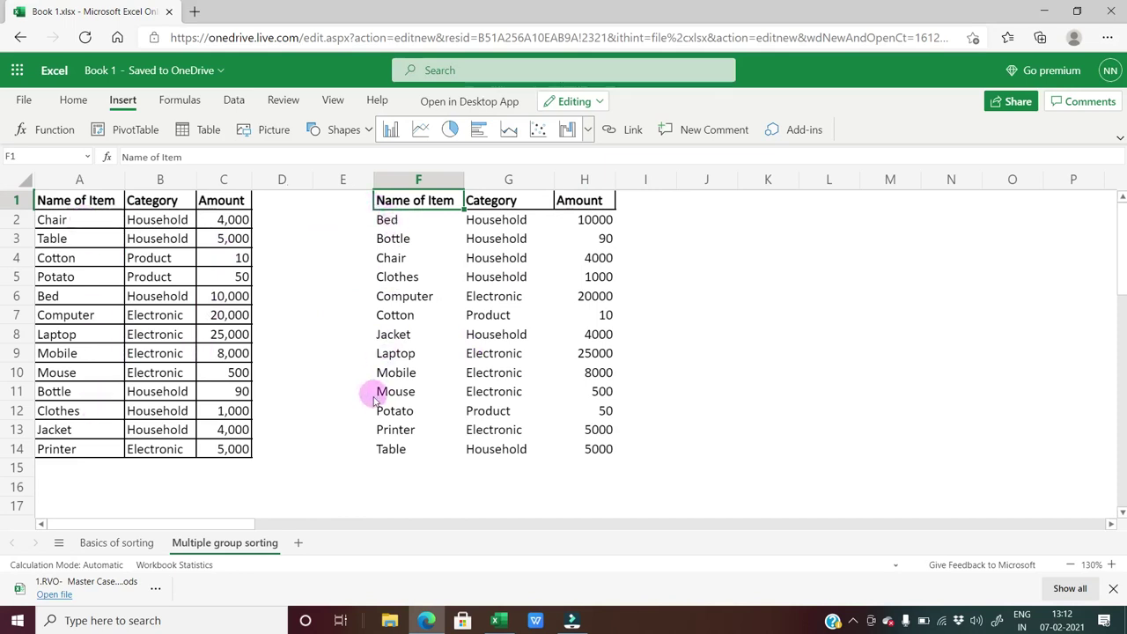
Add a sort index of 3 to the SORT formula in F2 so the table sorts by Amount.
{"action": "key", "text": "Down"}
{"action": "key", "text": "F2"}
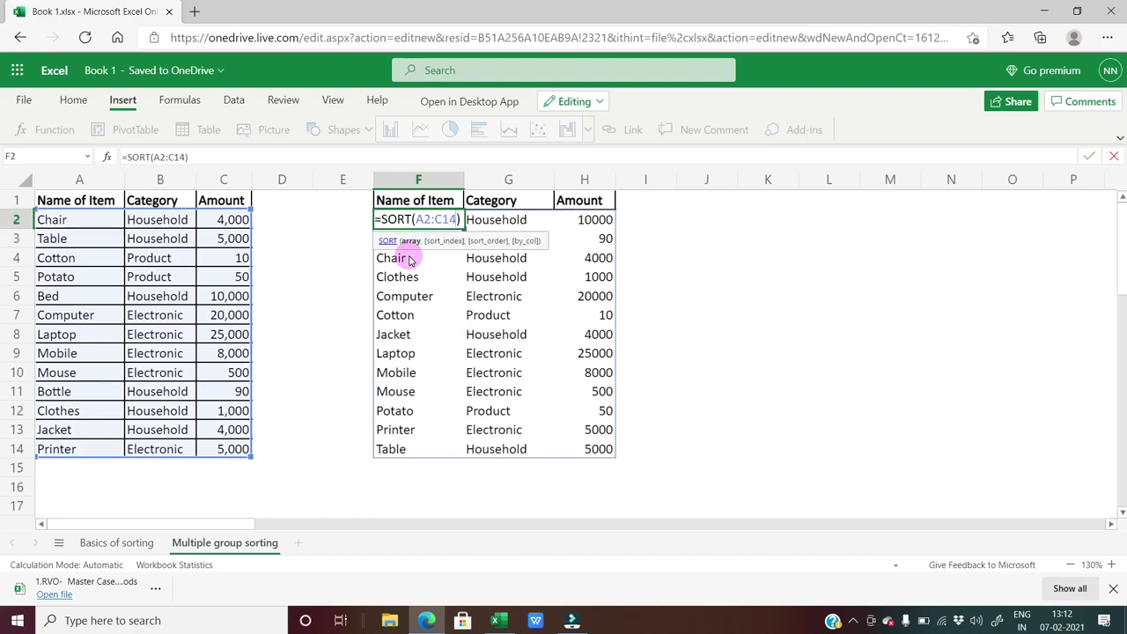
{"action": "type", "text": ","}
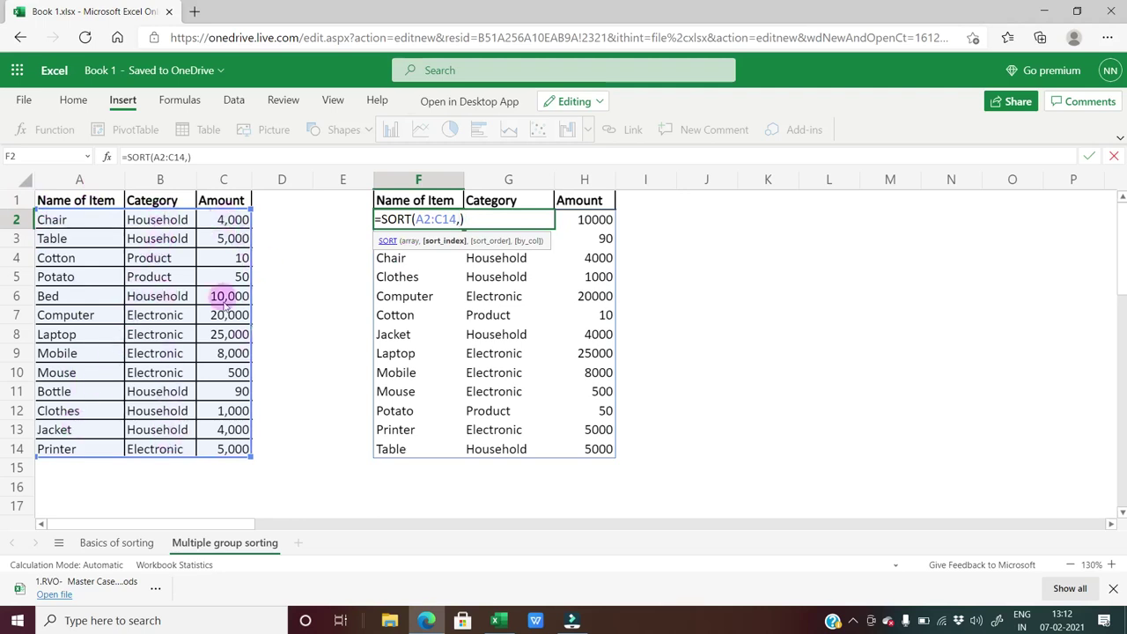
{"action": "type", "text": "3"}
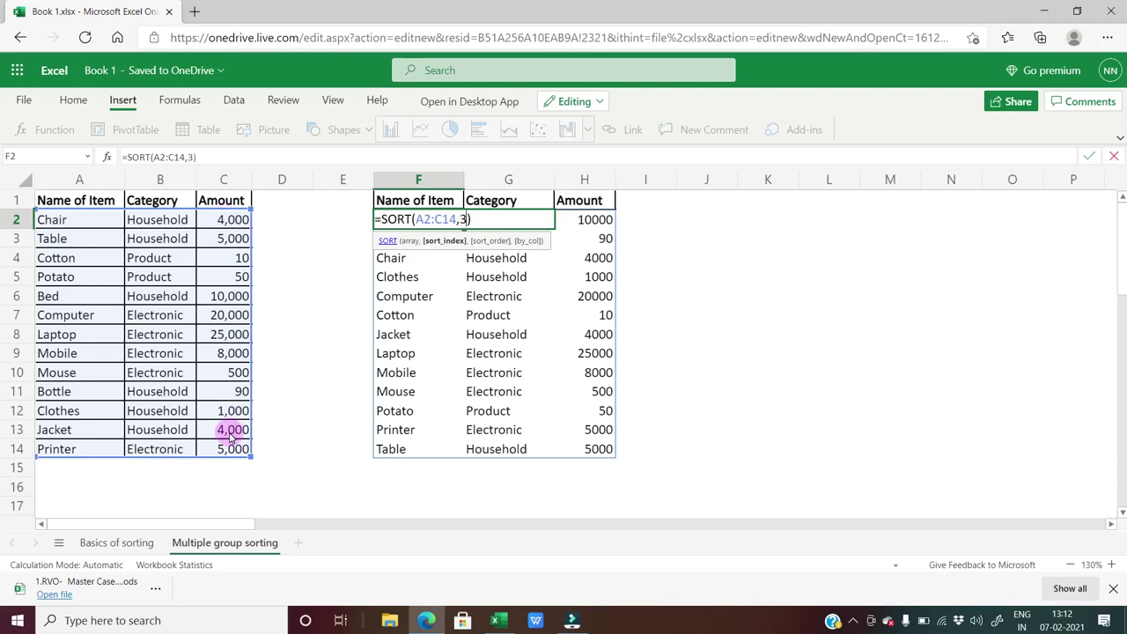
{"action": "key", "text": "Return"}
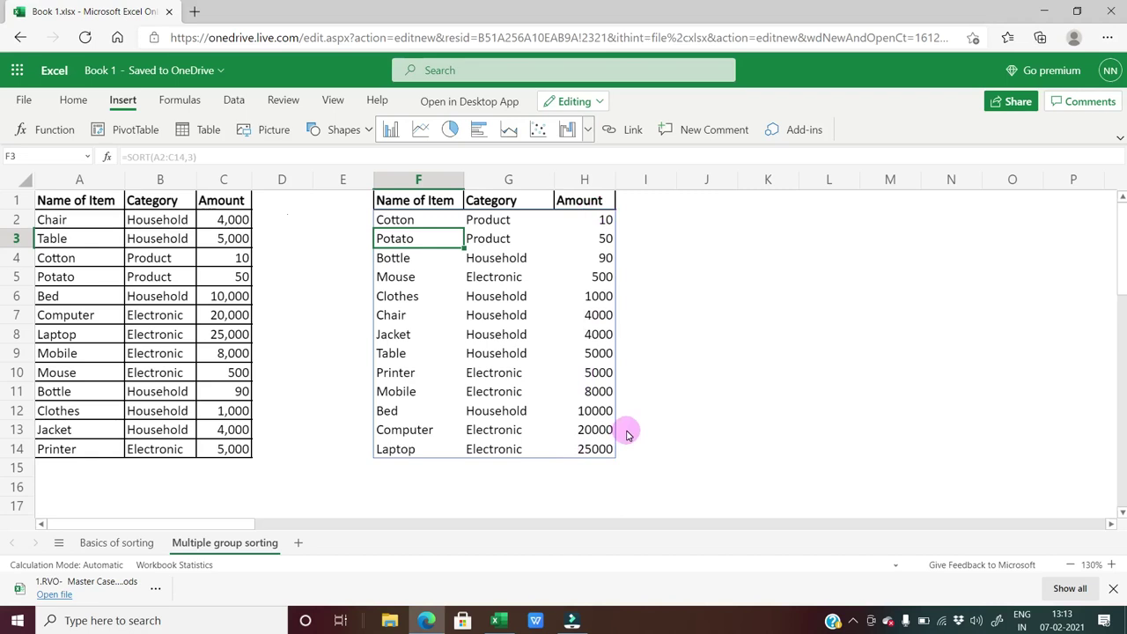
Add a sort order of -1 to the SORT formula in F2 for descending amounts.
{"action": "key", "text": "Up"}
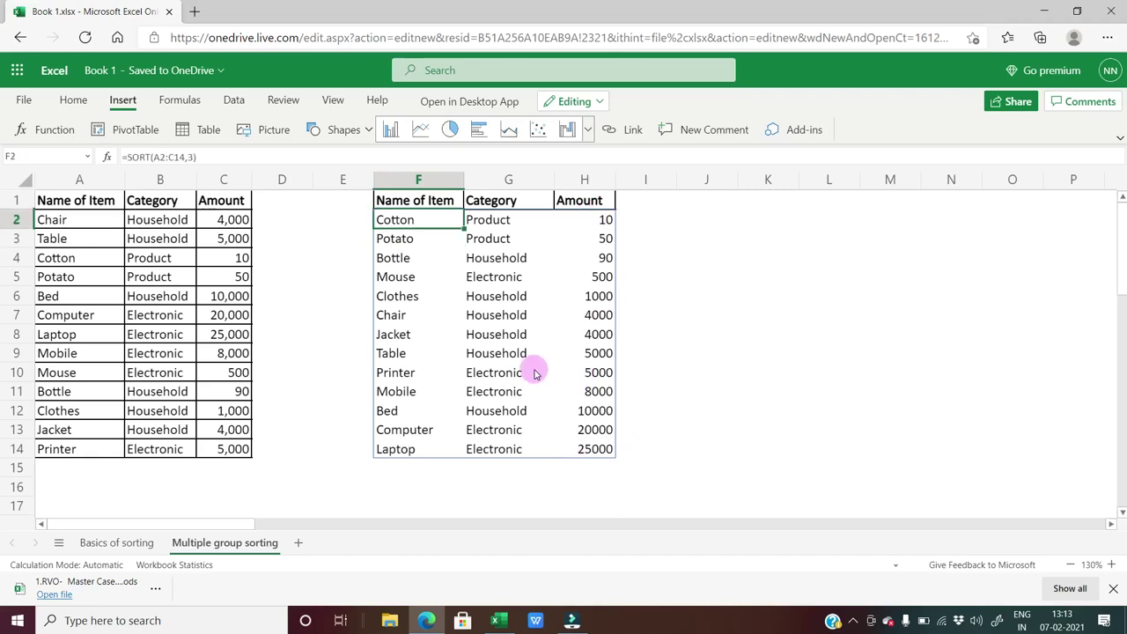
{"action": "key", "text": "F2"}
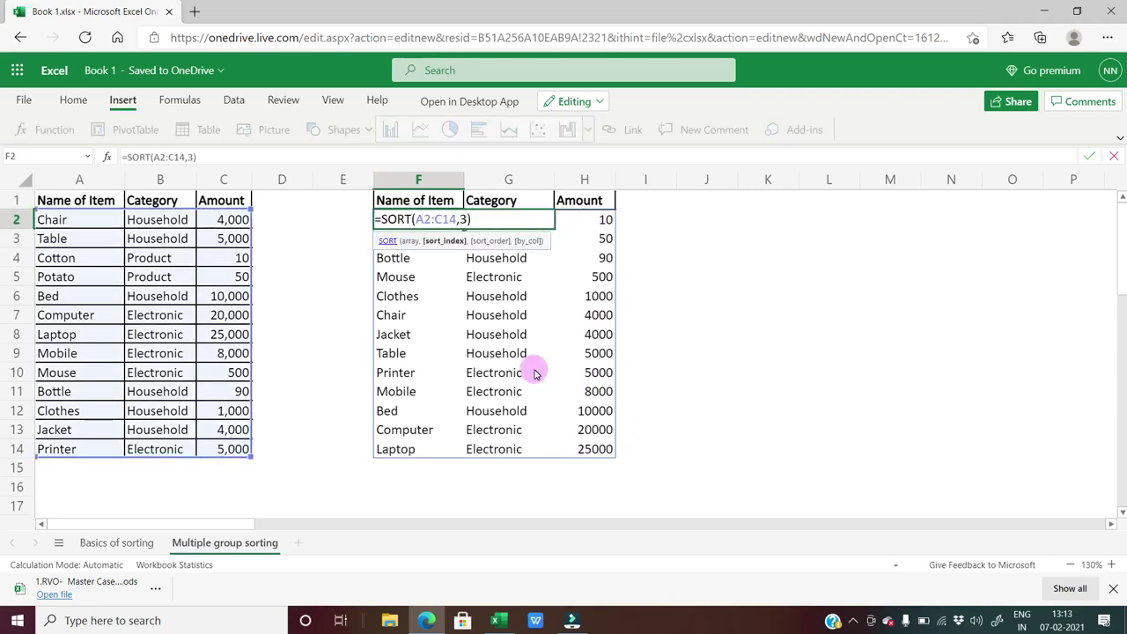
{"action": "type", "text": ",-1"}
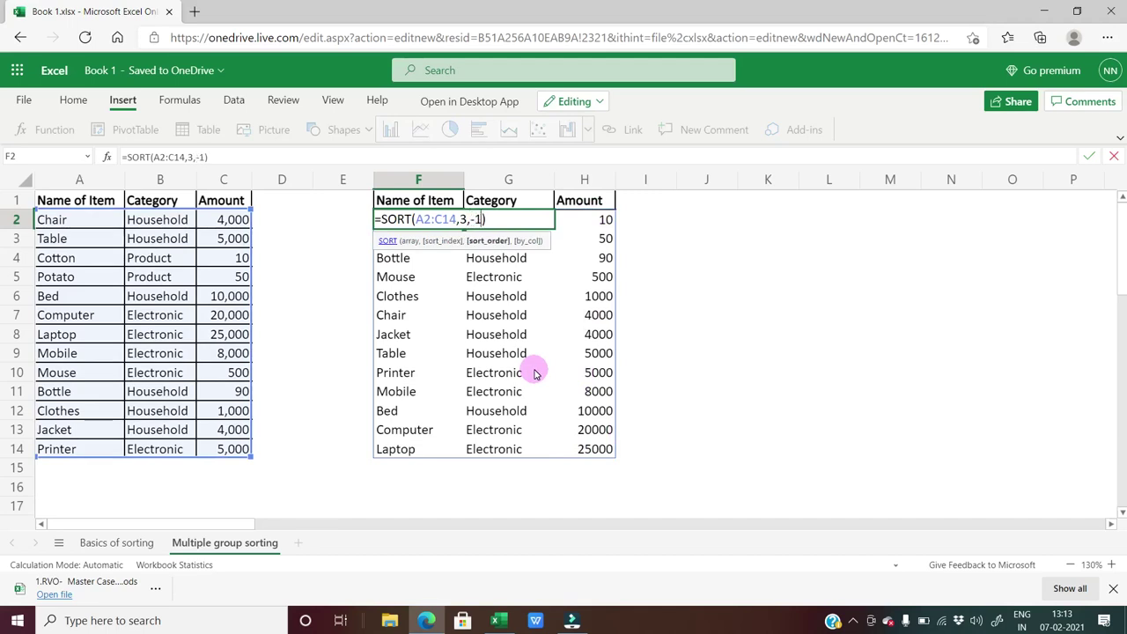
{"action": "key", "text": "Return"}
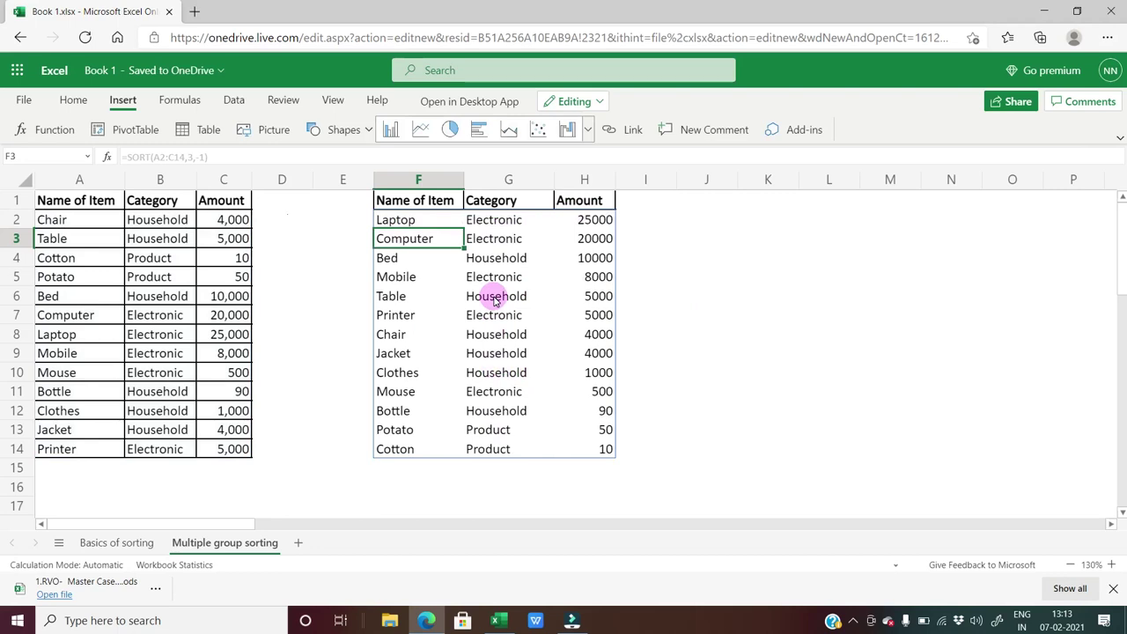
Copy the first four item names, A2:A5, from the source table.
{"action": "key", "text": "Up"}
{"action": "key", "text": "Up"}
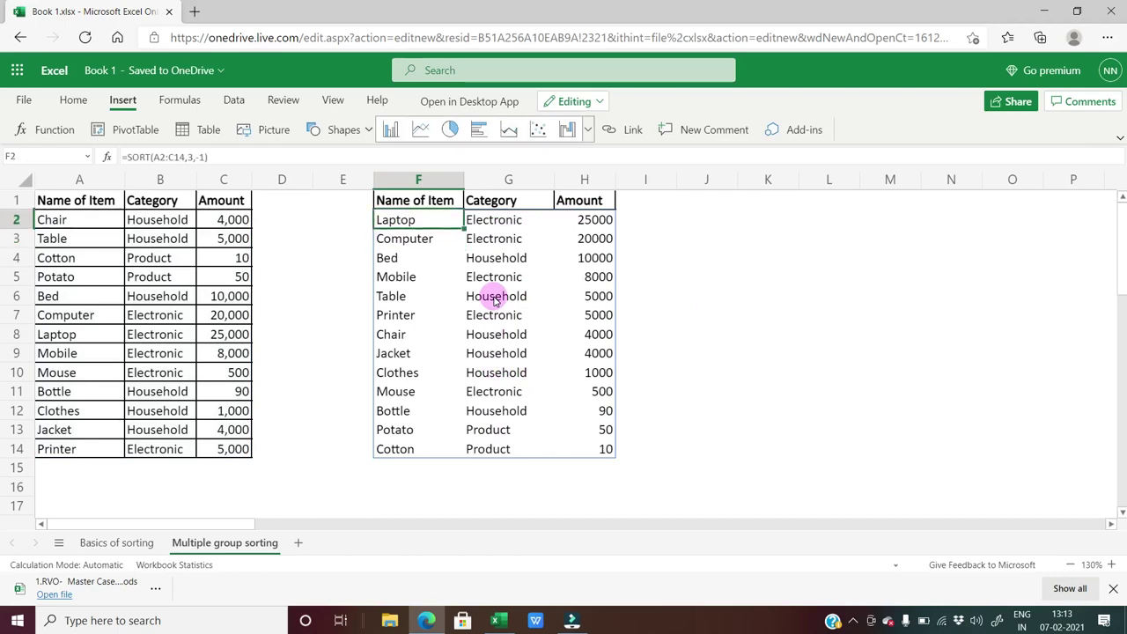
{"action": "key", "text": "Left"}
{"action": "key", "text": "Left"}
{"action": "key", "text": "Left"}
{"action": "key", "text": "Left"}
{"action": "key", "text": "Left"}
{"action": "key", "text": "Down"}
{"action": "key", "text": "shift+Down"}
{"action": "key", "text": "shift+Down"}
{"action": "key", "text": "shift+Down"}
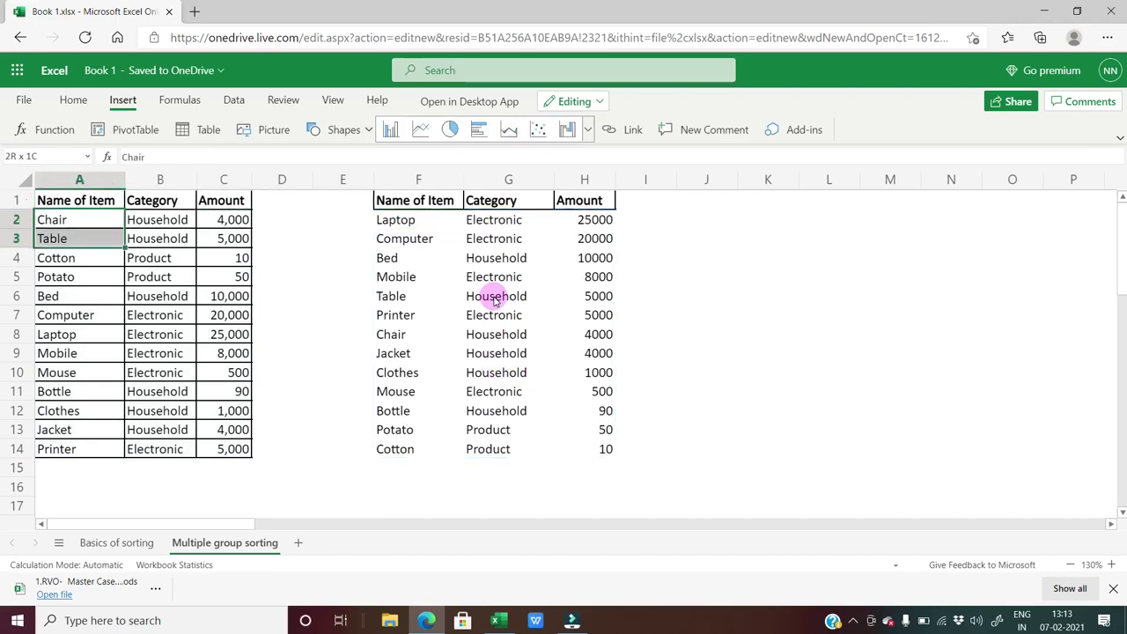
{"action": "key", "text": "ctrl+c"}
Paste the copied item names transposed into a row starting at K2, and move to cell K4.
{"action": "key", "text": "Right"}
{"action": "key", "text": "Right"}
{"action": "key", "text": "Right"}
{"action": "key", "text": "Right"}
{"action": "key", "text": "Right"}
{"action": "key", "text": "Right"}
{"action": "key", "text": "Right"}
{"action": "key", "text": "Right"}
{"action": "key", "text": "Right"}
{"action": "key", "text": "Right"}
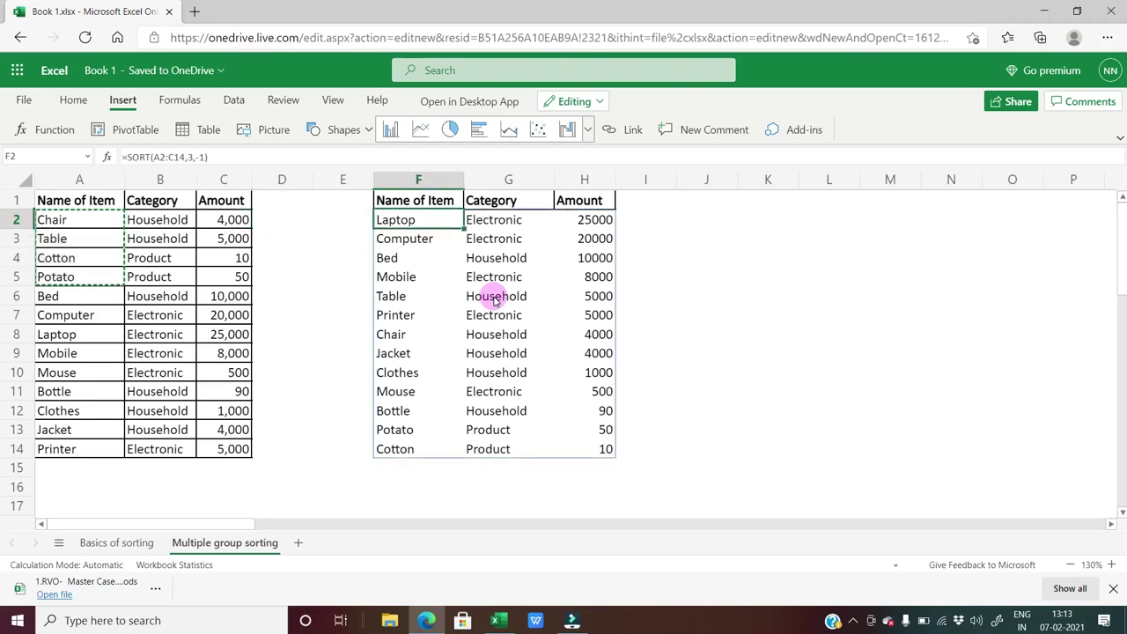
{"action": "key", "text": "alt+f"}
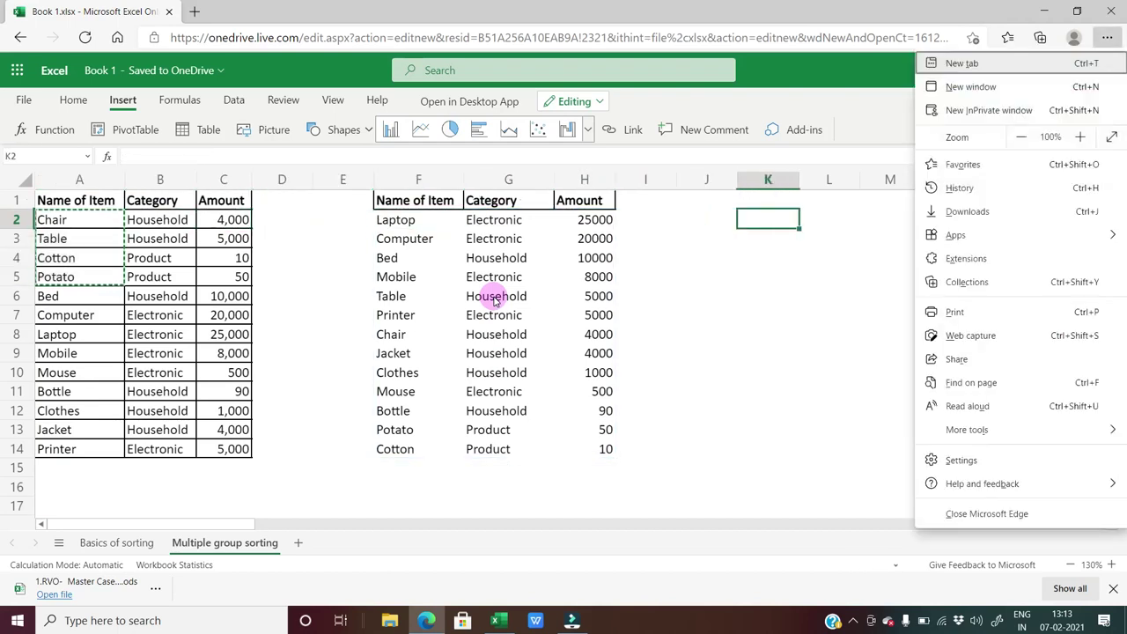
{"action": "left_click", "coordinate": [787, 218]}
{"action": "right_click", "coordinate": [787, 217]}
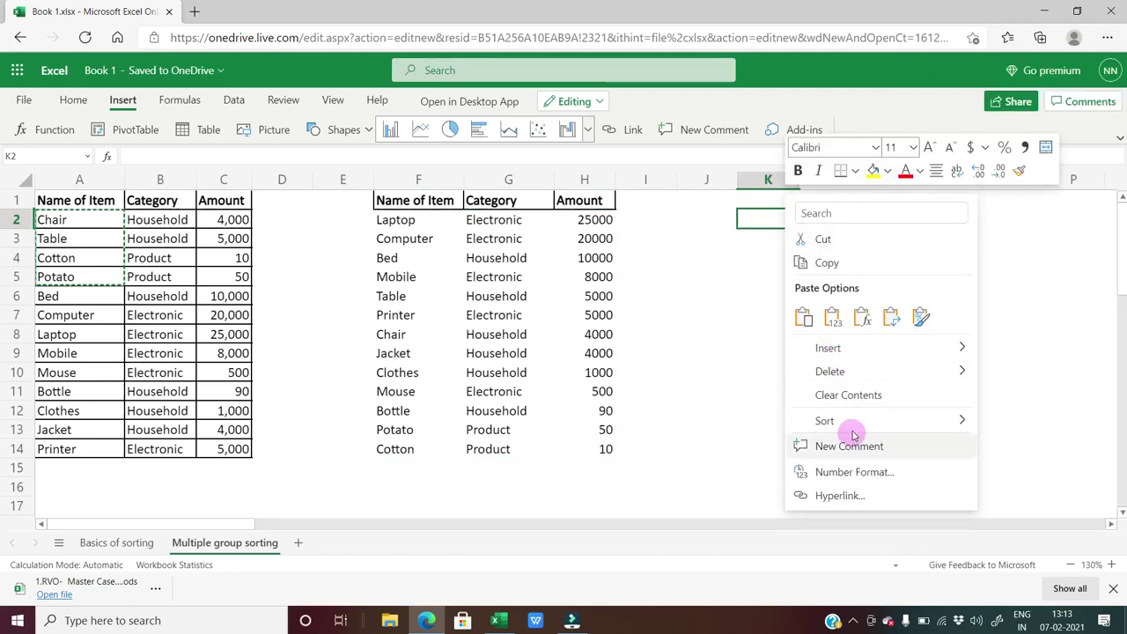
{"action": "left_click", "coordinate": [898, 319]}
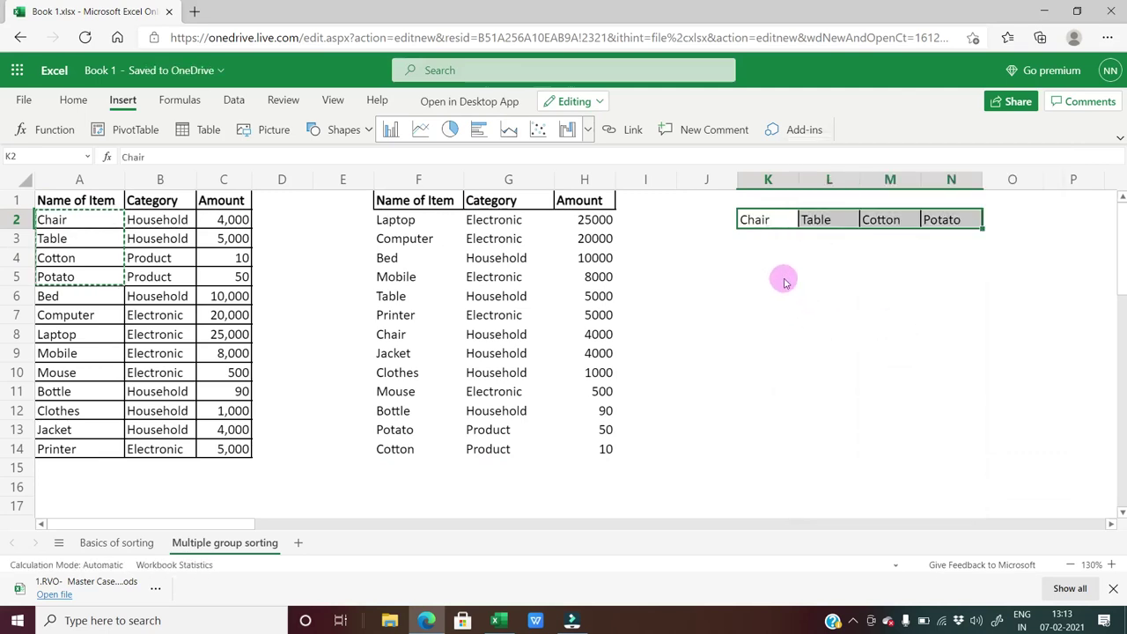
{"action": "key", "text": "Down"}
{"action": "key", "text": "Down"}
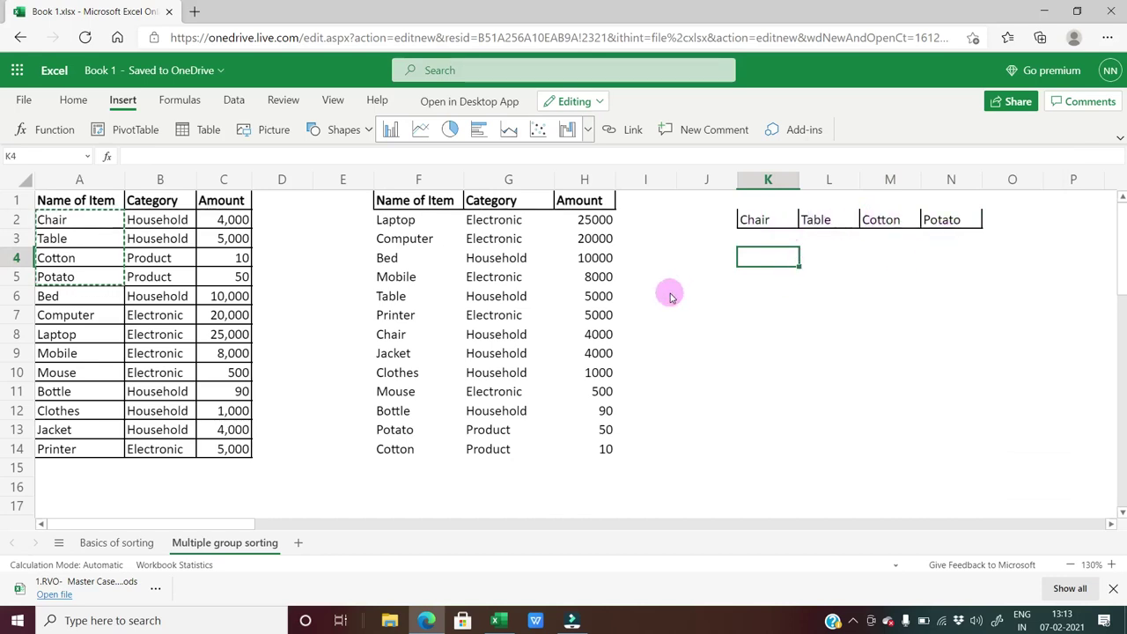
{"action": "type", "text": "="}
{"action": "key", "text": "Escape"}
{"action": "key", "text": "Right"}
{"action": "key", "text": "Left"}
{"action": "key", "text": "BackSpace"}
{"action": "key", "text": "Escape"}
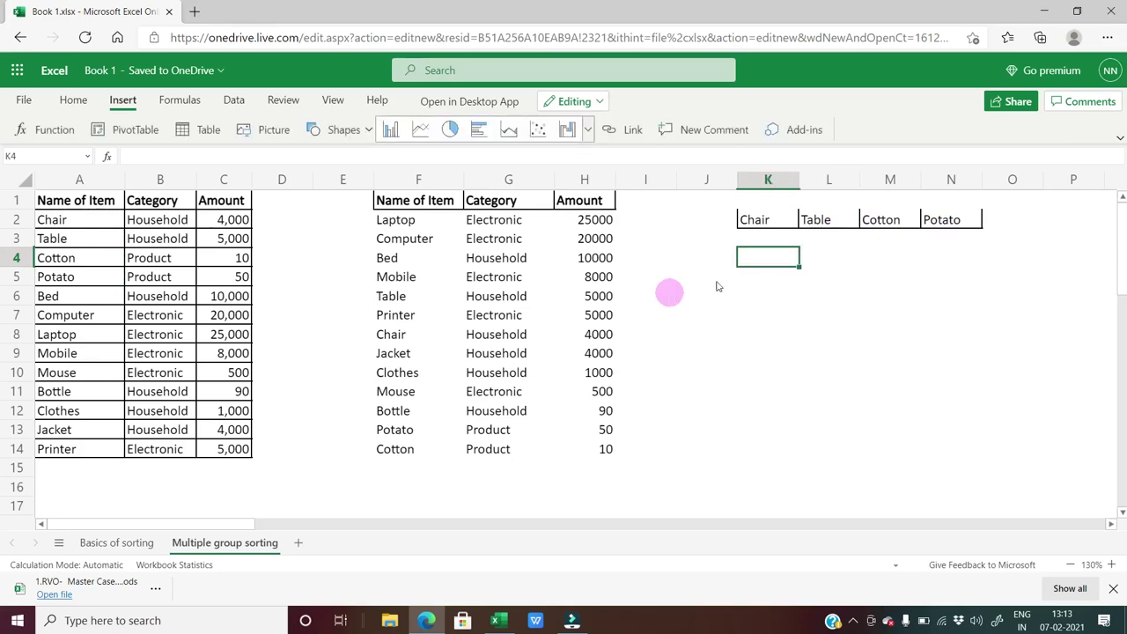
Enter =SORT(K2:N2,,,-1) in K4 to sort the horizontal item names by column.
{"action": "type", "text": "=sort"}
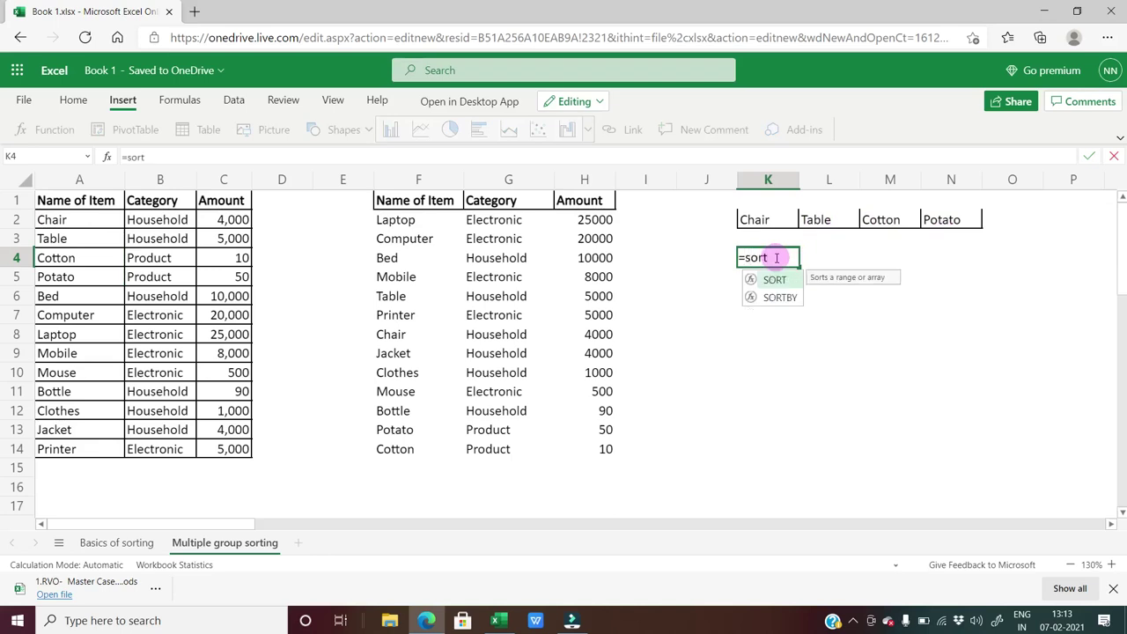
{"action": "type", "text": "(K2:N2"}
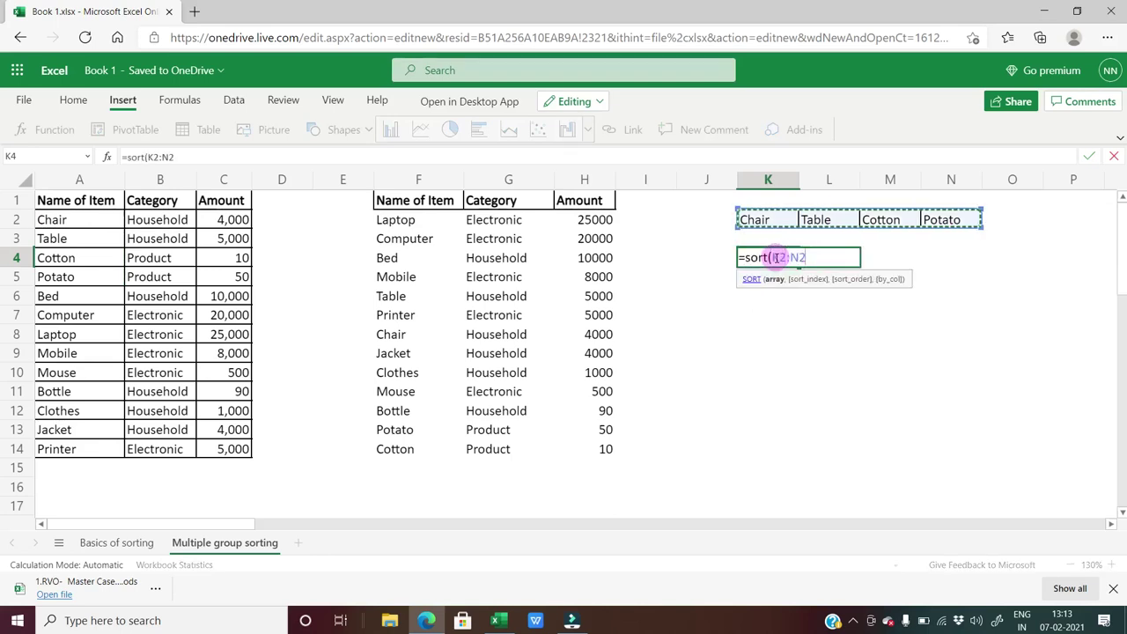
{"action": "type", "text": ","}
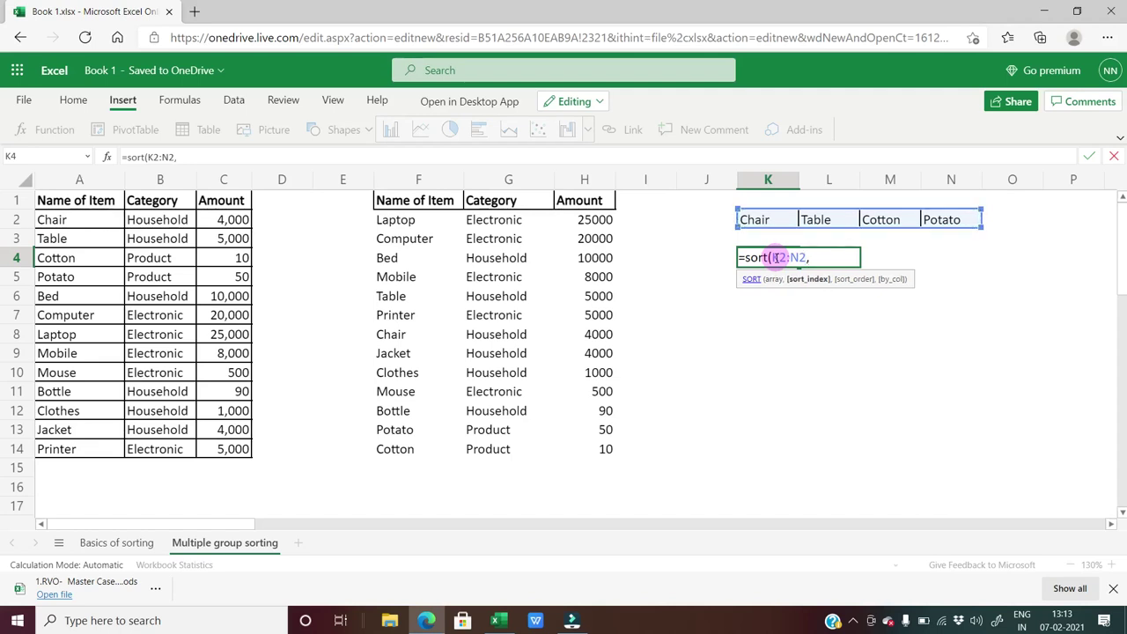
{"action": "type", "text": ",,"}
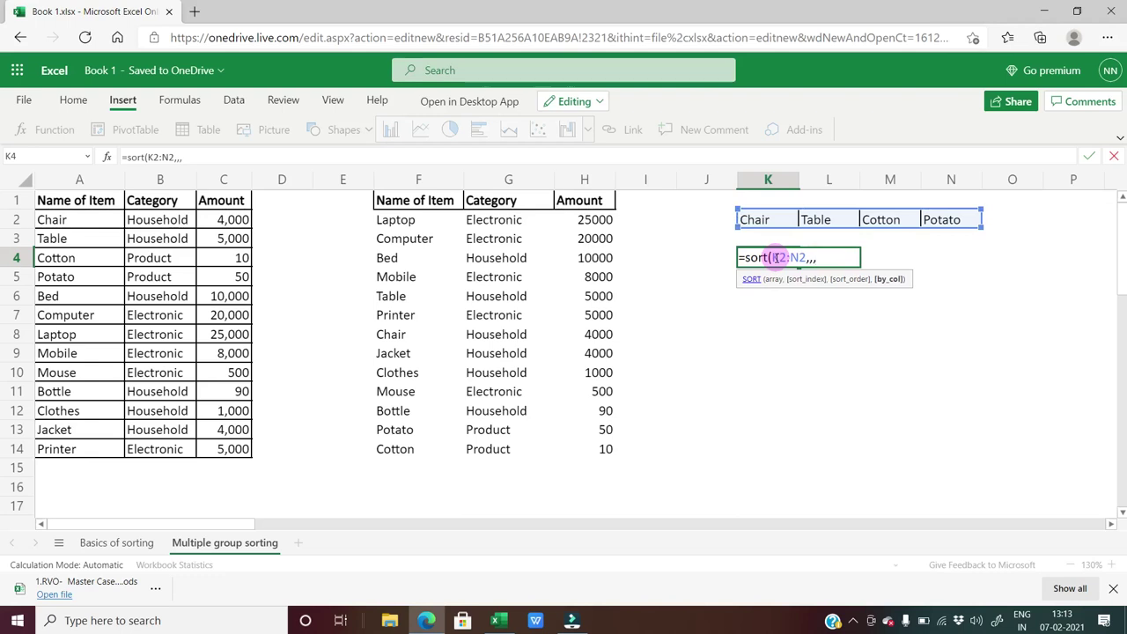
{"action": "type", "text": "-1)"}
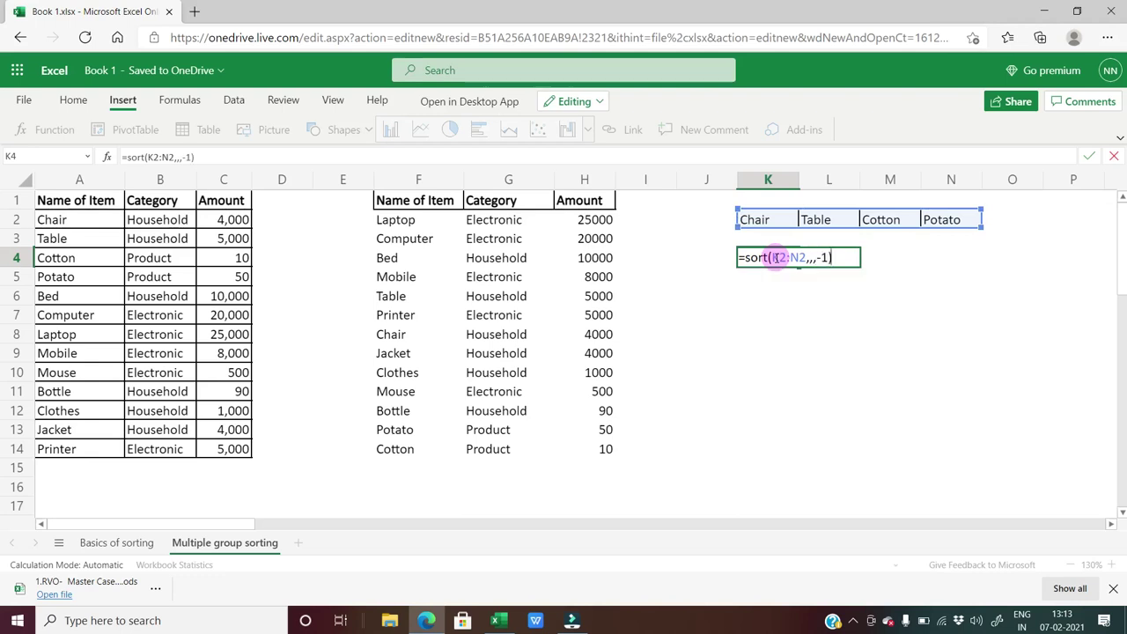
{"action": "key", "text": "Return"}
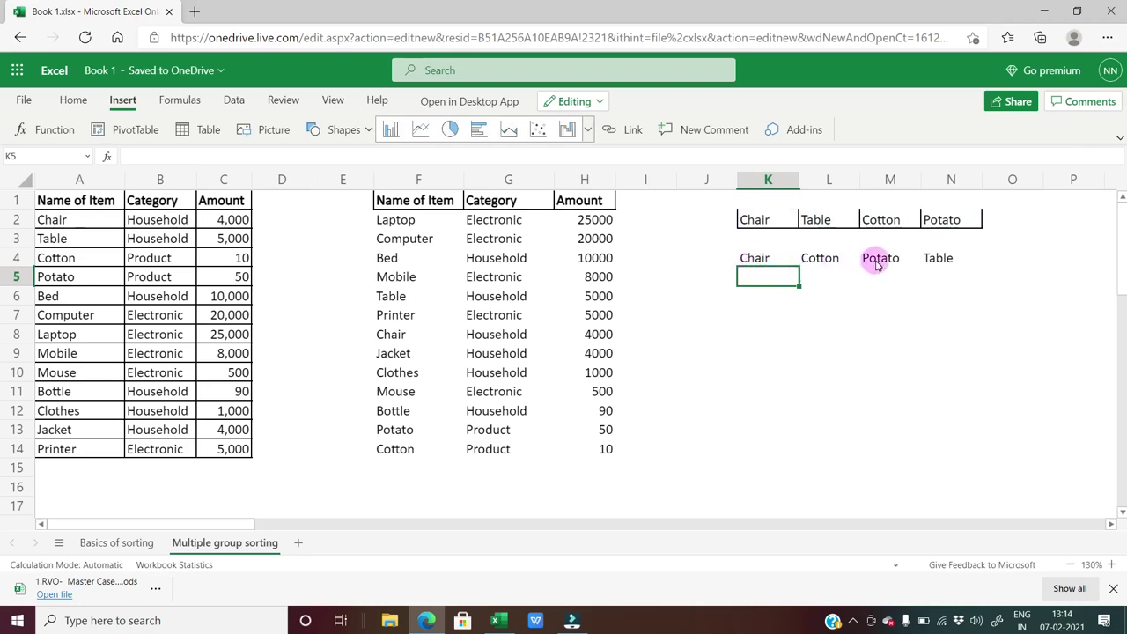
Clear the horizontal item names and their sorted copy from K2:N4.
{"action": "left_click", "coordinate": [762, 217]}
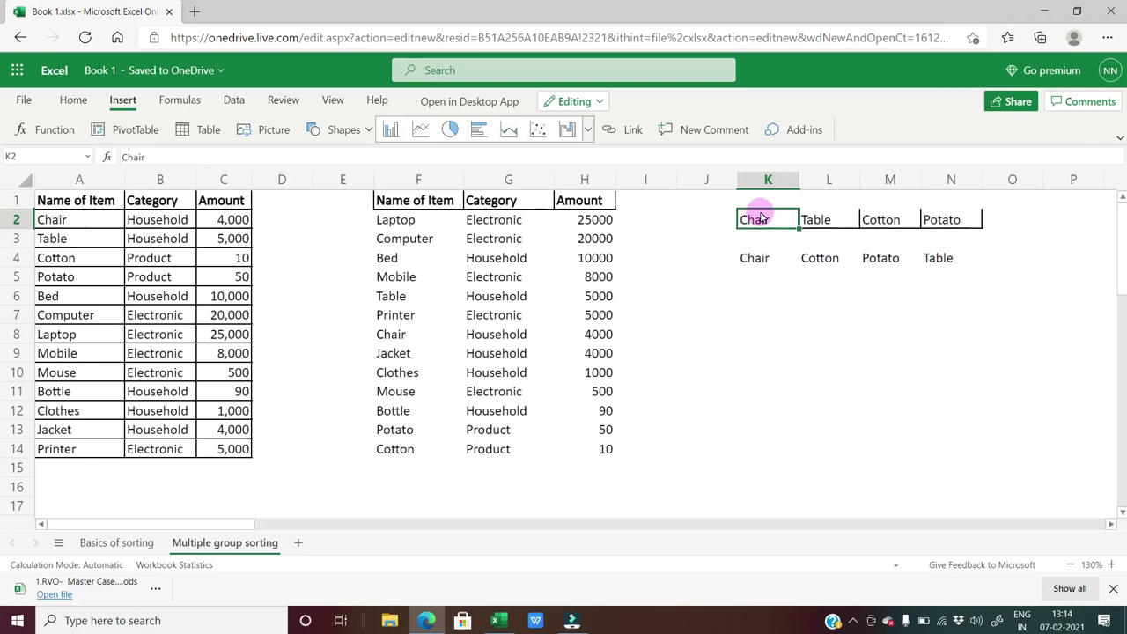
{"action": "key", "text": "Down"}
{"action": "key", "text": "Down"}
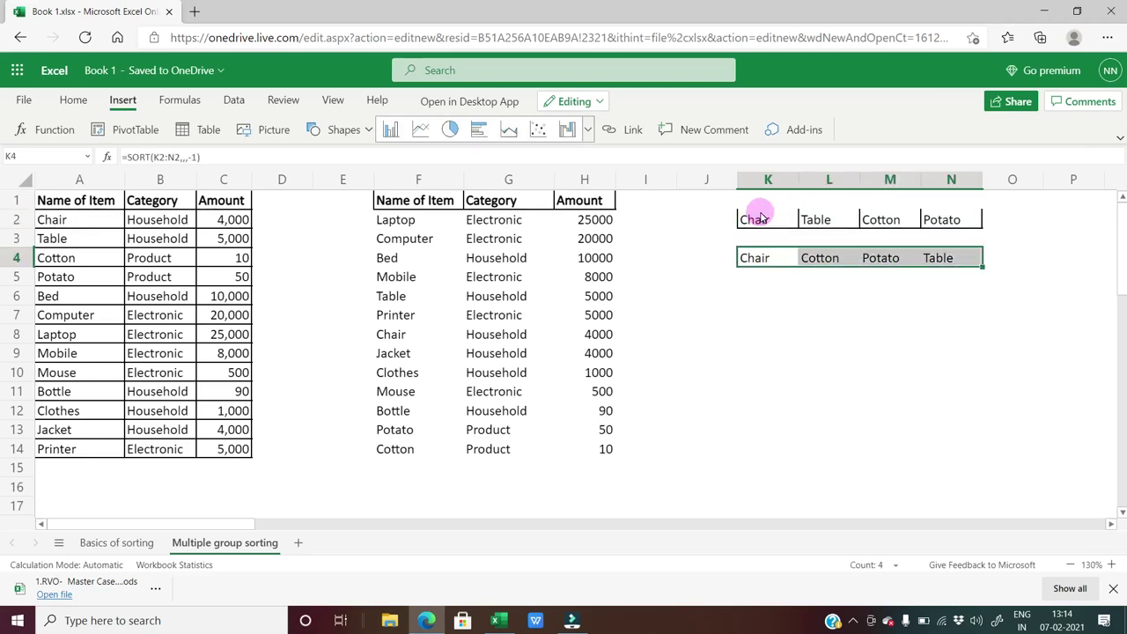
{"action": "left_click", "coordinate": [761, 217]}
{"action": "key", "text": "shift+Down"}
{"action": "key", "text": "shift+Down"}
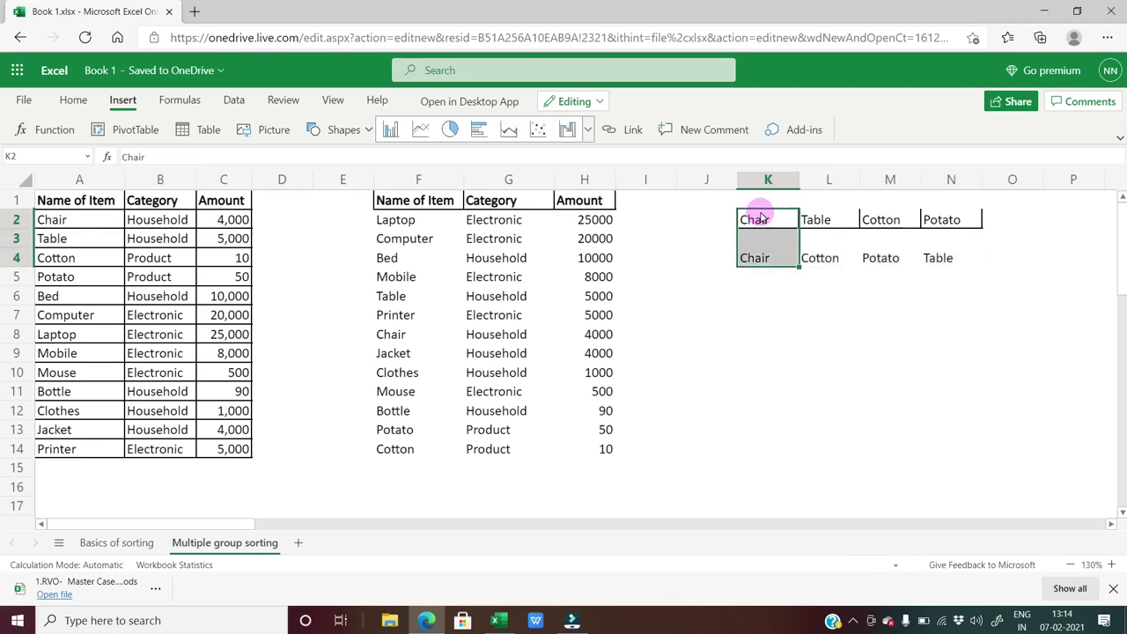
{"action": "key", "text": "shift+Right"}
{"action": "key", "text": "shift+Right"}
{"action": "key", "text": "shift+Right"}
{"action": "key", "text": "Delete"}
Clear the sorted table produced by the SORT formula in F2:H14, keeping its headers.
{"action": "key", "text": "Left"}
{"action": "key", "text": "Left"}
{"action": "key", "text": "Left"}
{"action": "key", "text": "Left"}
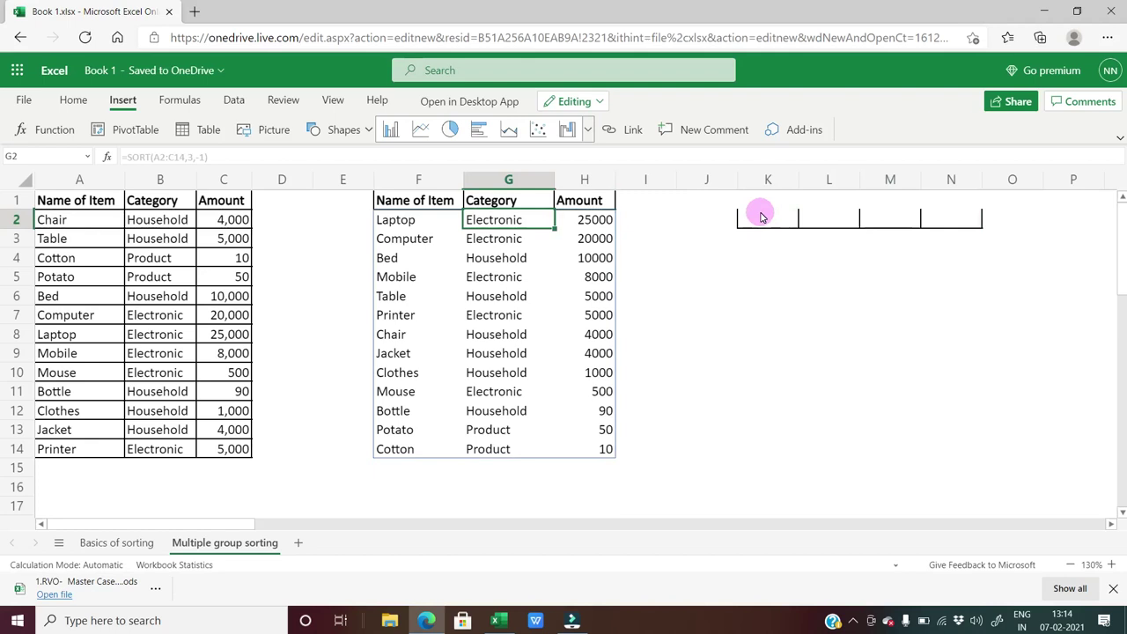
{"action": "key", "text": "Left"}
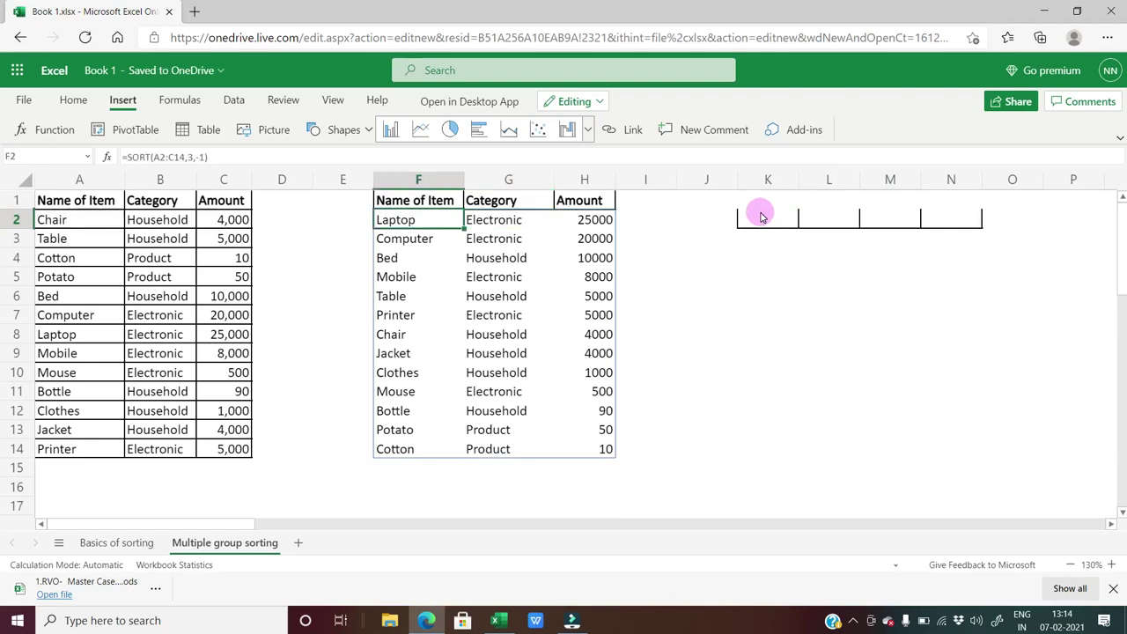
{"action": "key", "text": "ctrl+shift+Down"}
{"action": "key", "text": "ctrl+shift+Right"}
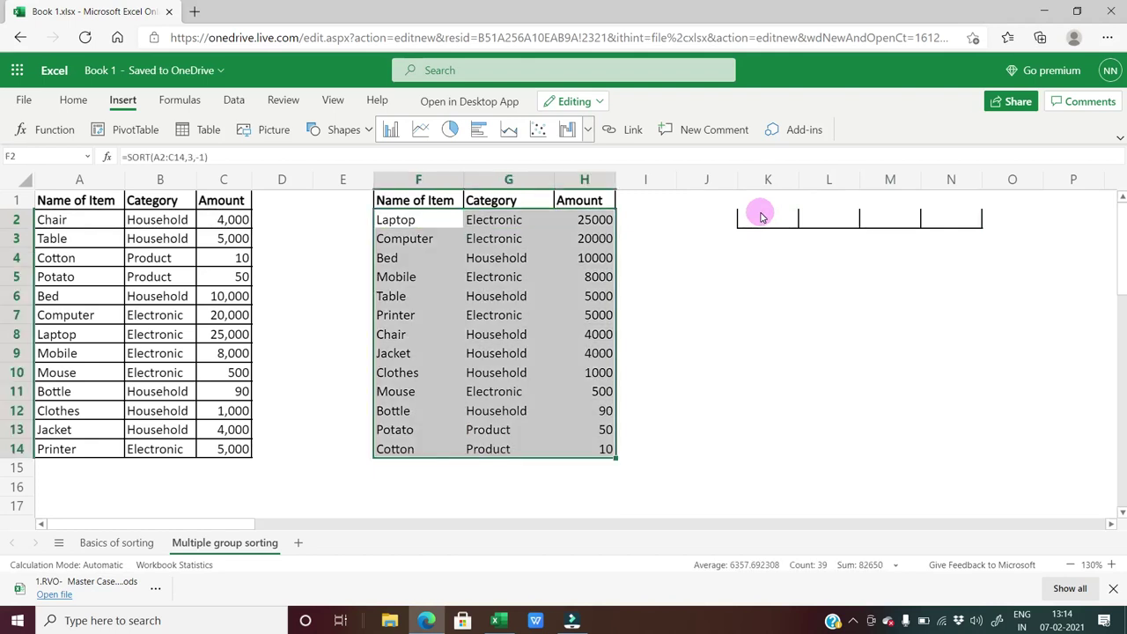
{"action": "key", "text": "Delete"}
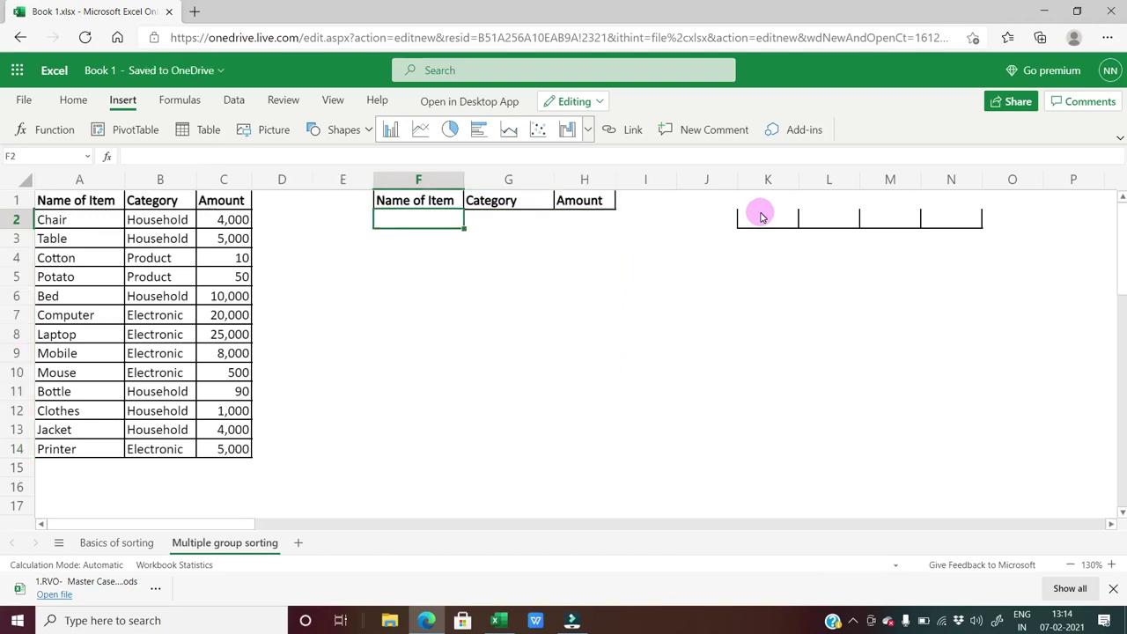
Start a FILTER formula in F2 with the source table A2:C14 as its array.
{"action": "type", "text": "="}
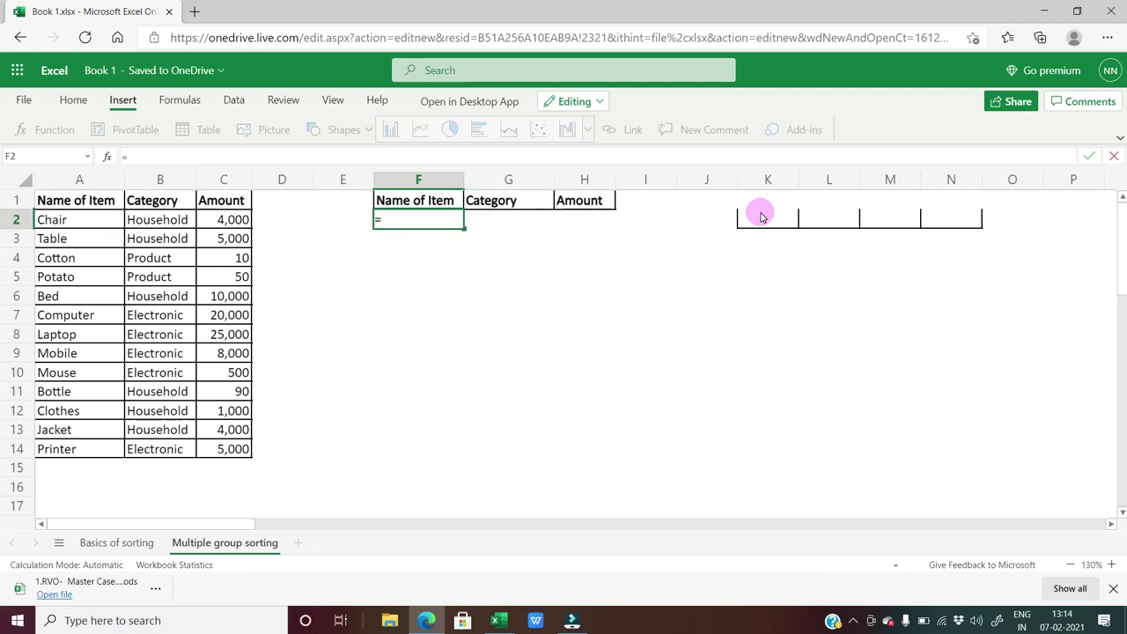
{"action": "type", "text": "filte"}
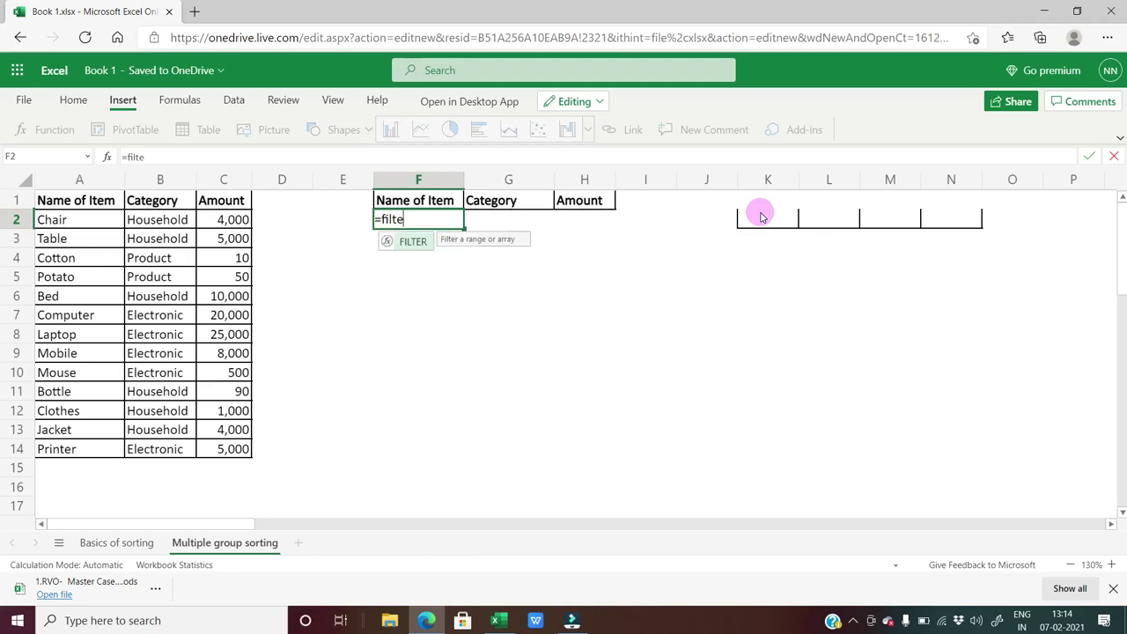
{"action": "type", "text": "r("}
{"action": "key", "text": "Left"}
{"action": "key", "text": "Left"}
{"action": "key", "text": "Left"}
{"action": "key", "text": "Left"}
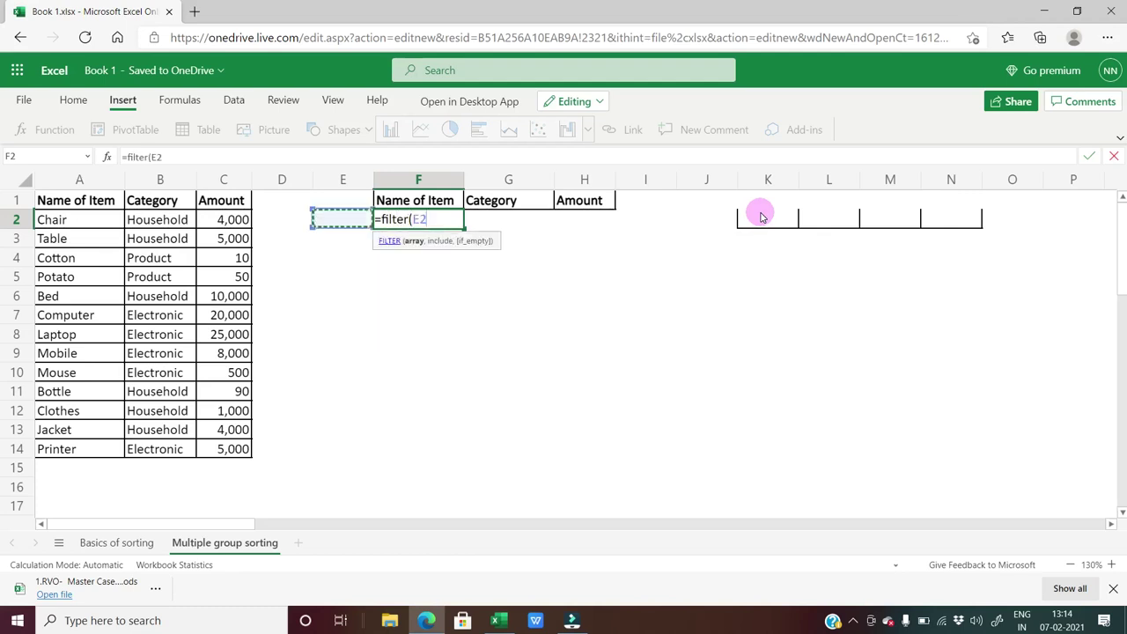
{"action": "key", "text": "Left"}
{"action": "key", "text": "shift+Right"}
{"action": "key", "text": "shift+Right"}
{"action": "key", "text": "ctrl+shift+Down"}
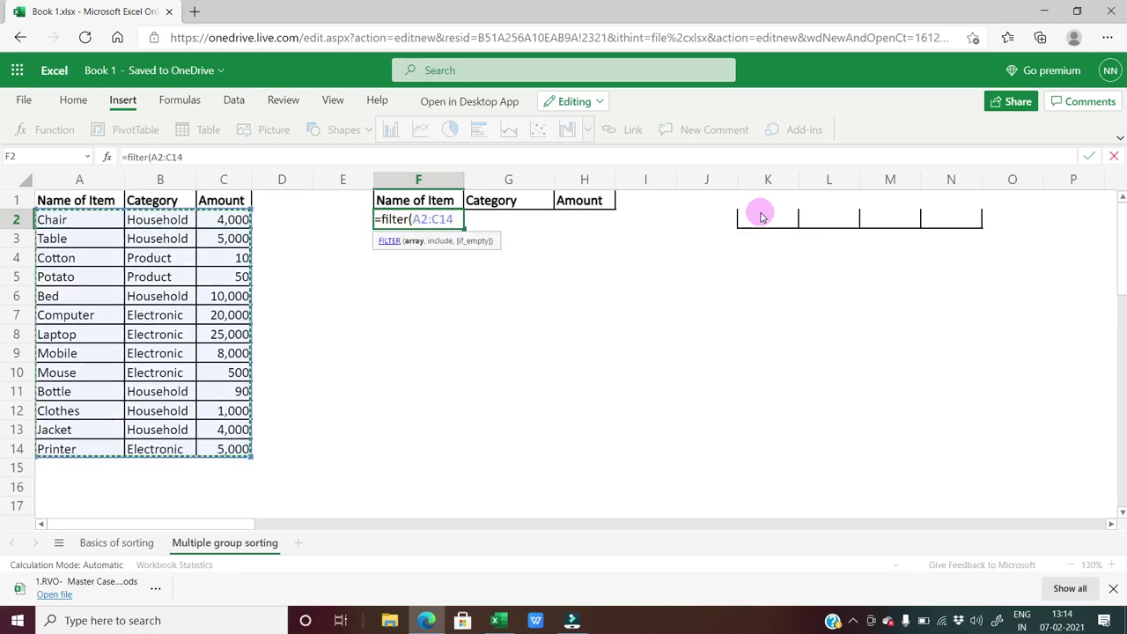
{"action": "type", "text": ","}
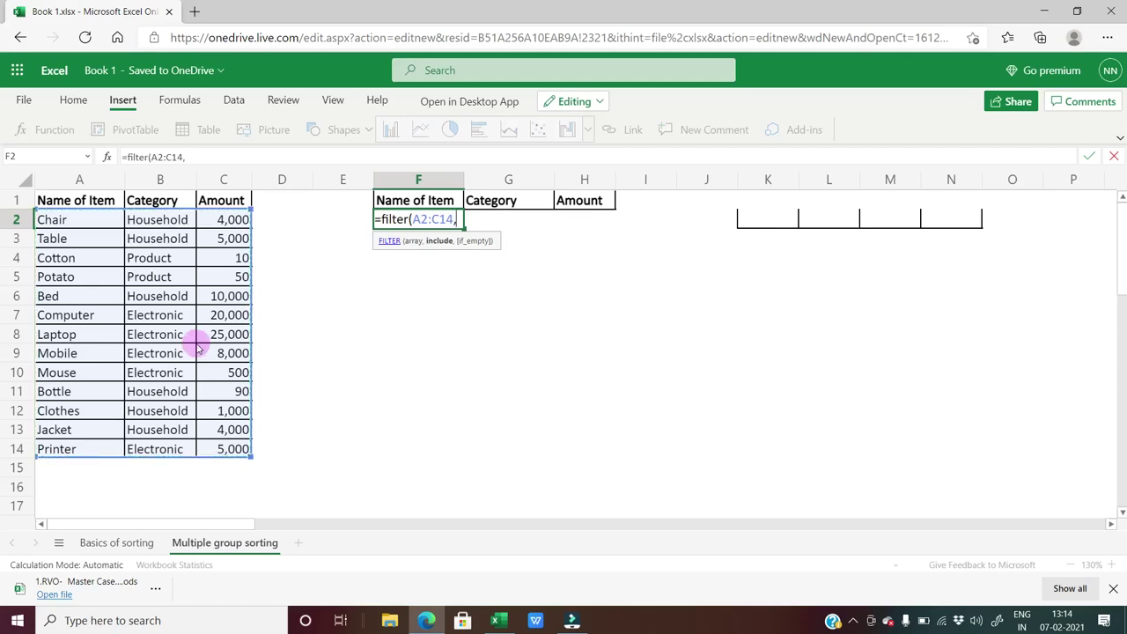
Complete the FILTER formula with the Category range B2:B14 as the include argument and "Household" as the third argument.
{"action": "left_click", "coordinate": [180, 219]}
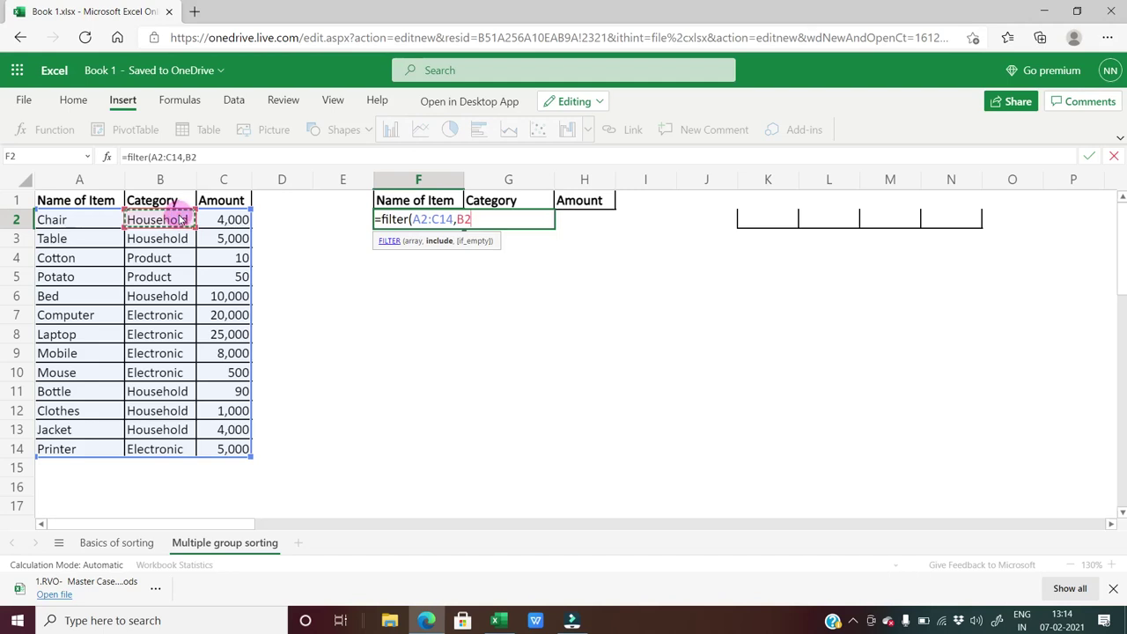
{"action": "key", "text": "ctrl+shift+Down"}
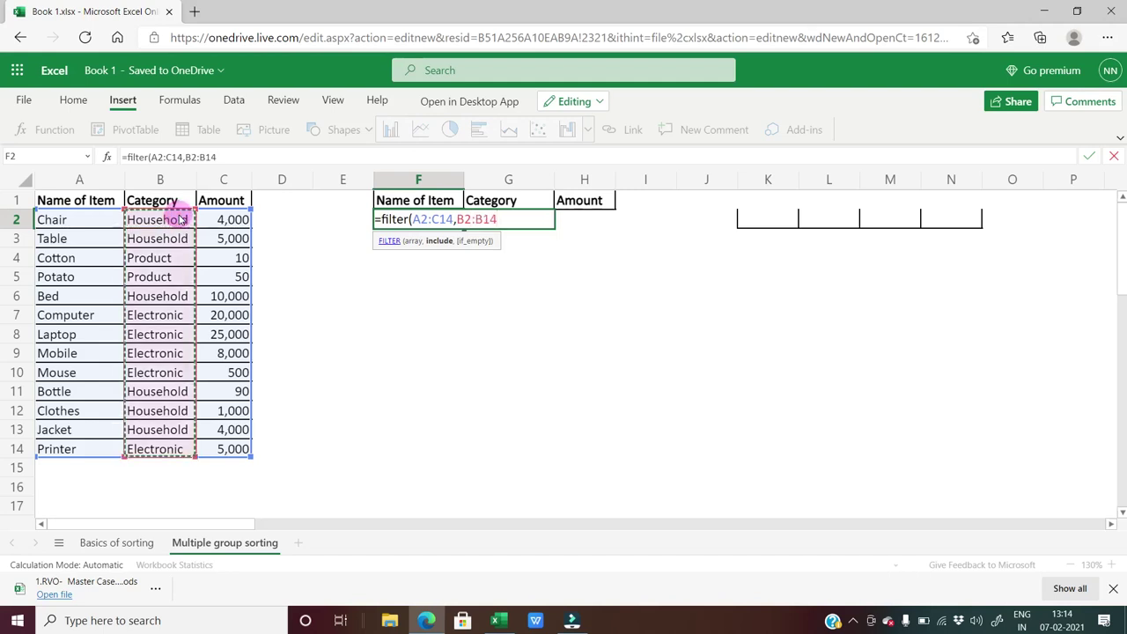
{"action": "type", "text": ","}
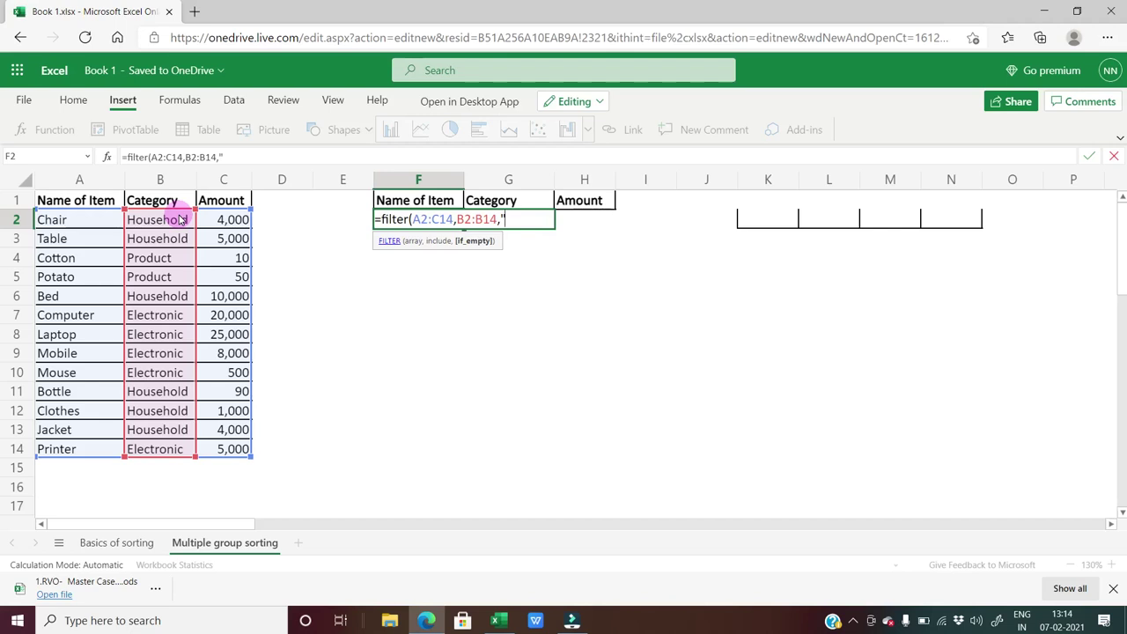
{"action": "type", "text": "\"Household"}
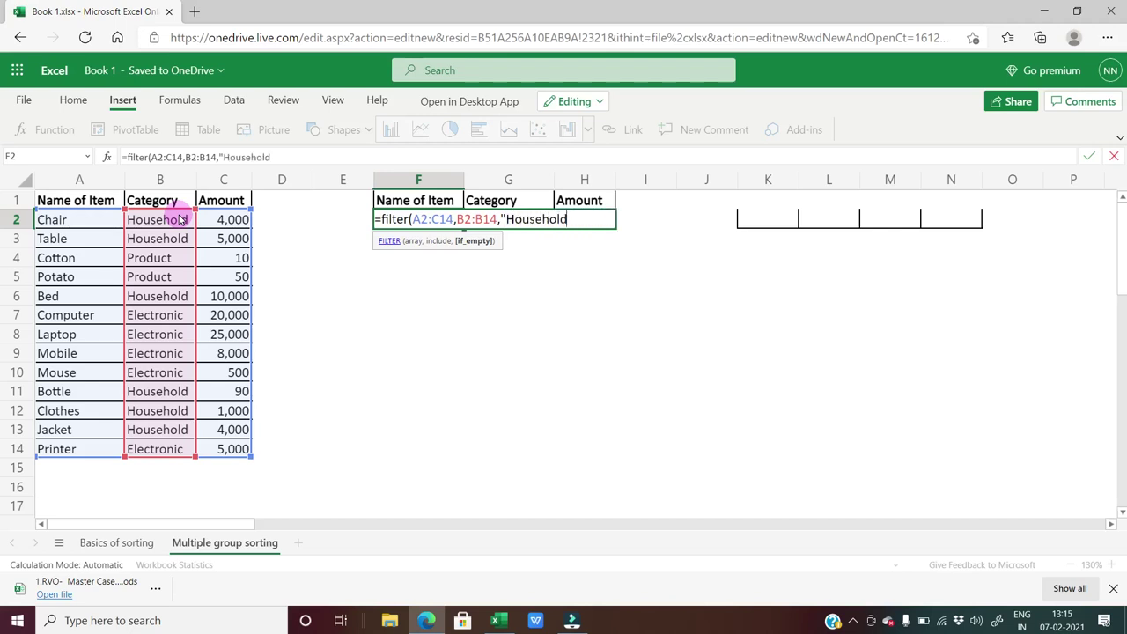
{"action": "type", "text": ":F2\""}
{"action": "key", "text": "BackSpace"}
{"action": "key", "text": "BackSpace"}
{"action": "key", "text": "BackSpace"}
{"action": "key", "text": "BackSpace"}
{"action": "type", "text": "\")"}
{"action": "key", "text": "Return"}
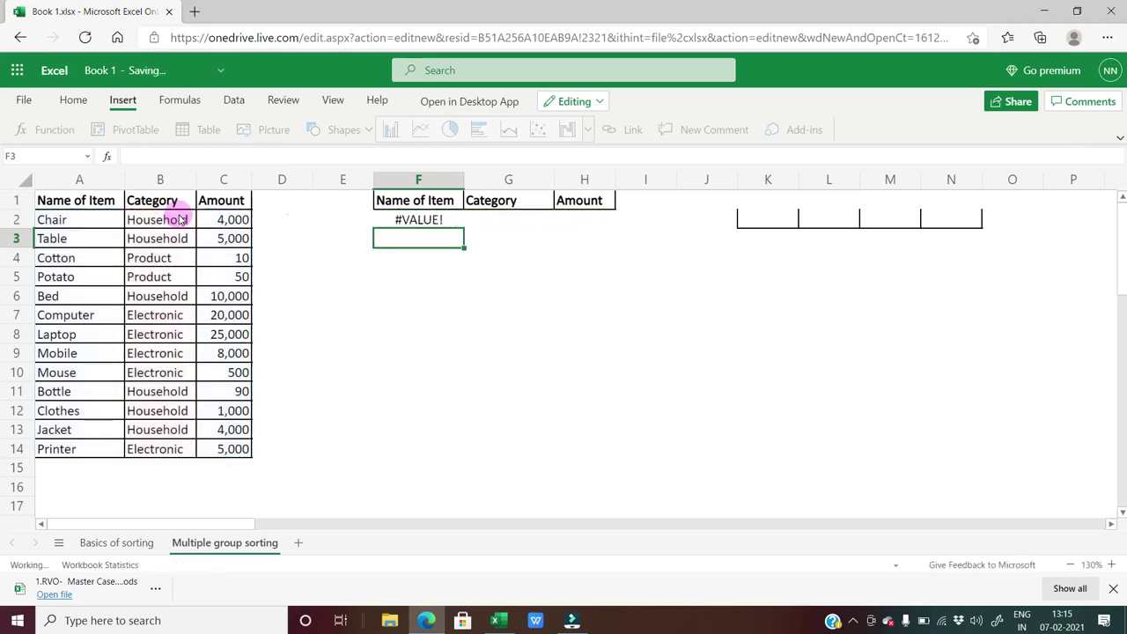
Correct the FILTER formula in F2 so its include condition reads B2:B14="Household".
{"action": "key", "text": "Up"}
{"action": "key", "text": "F2"}
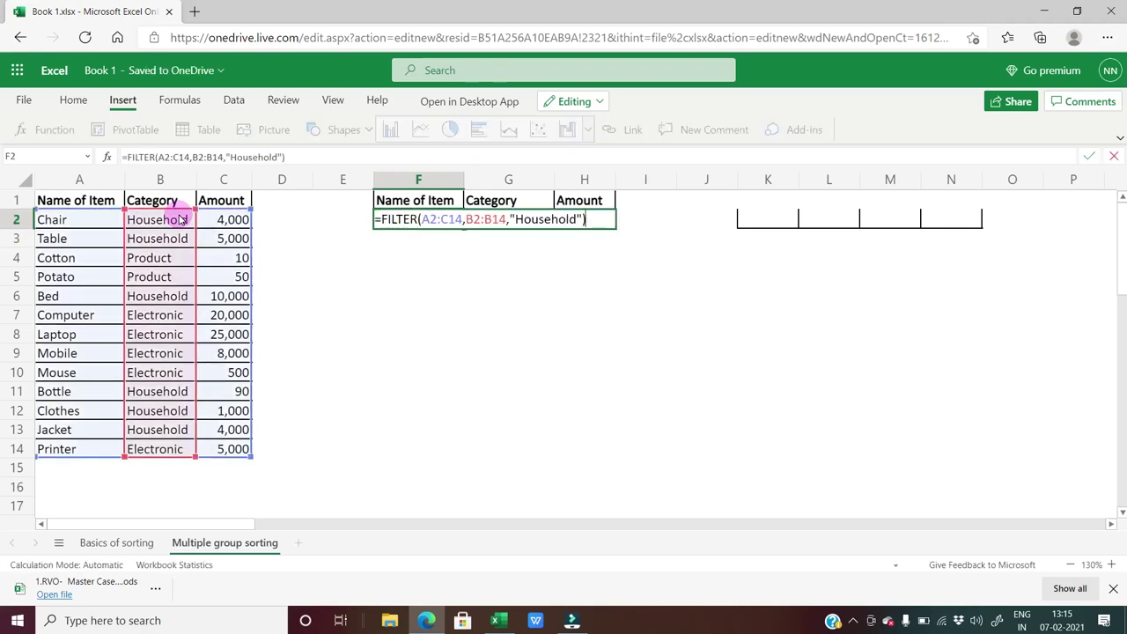
{"action": "key", "text": "Left"}
{"action": "key", "text": "Left"}
{"action": "key", "text": "Left"}
{"action": "key", "text": "Left"}
{"action": "key", "text": "Left"}
{"action": "key", "text": "Left"}
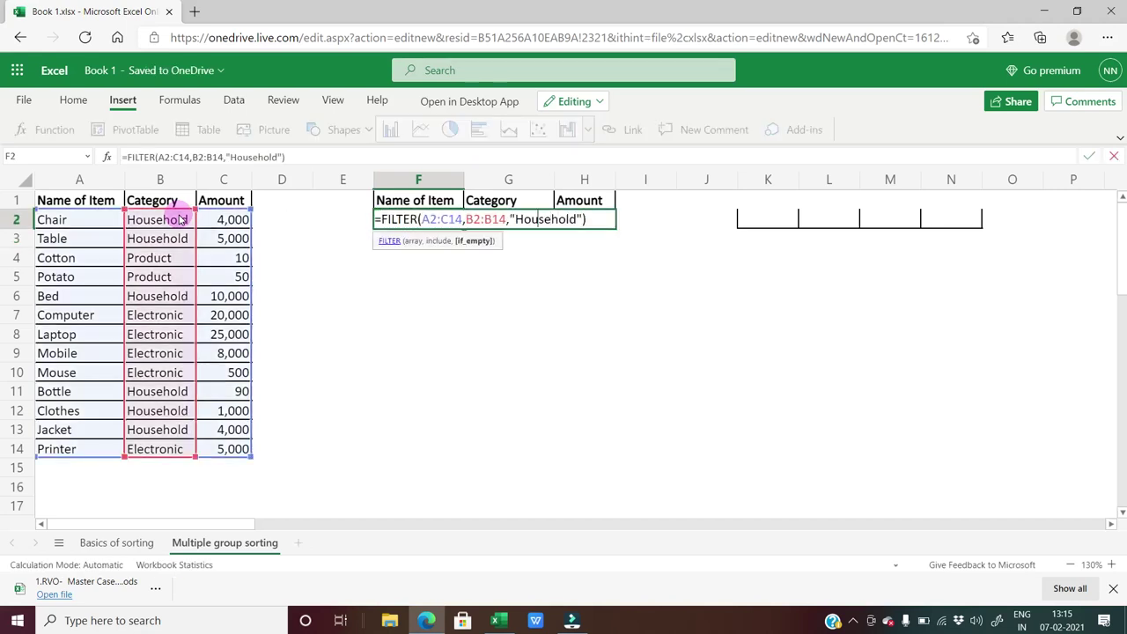
{"action": "key", "text": "BackSpace"}
{"action": "type", "text": "="}
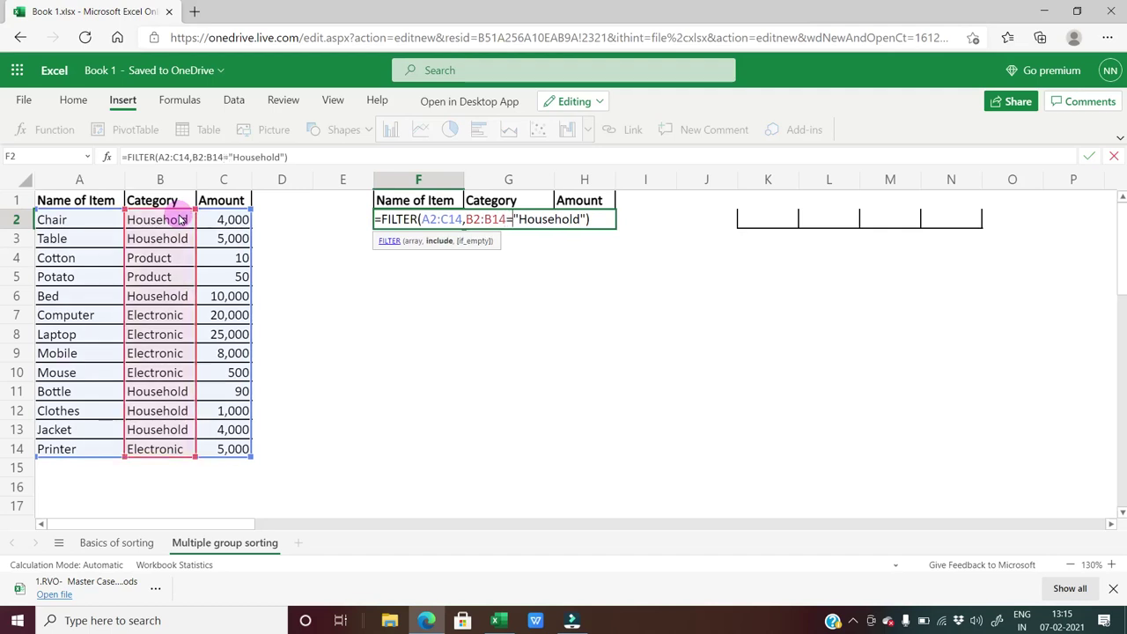
{"action": "key", "text": "Return"}
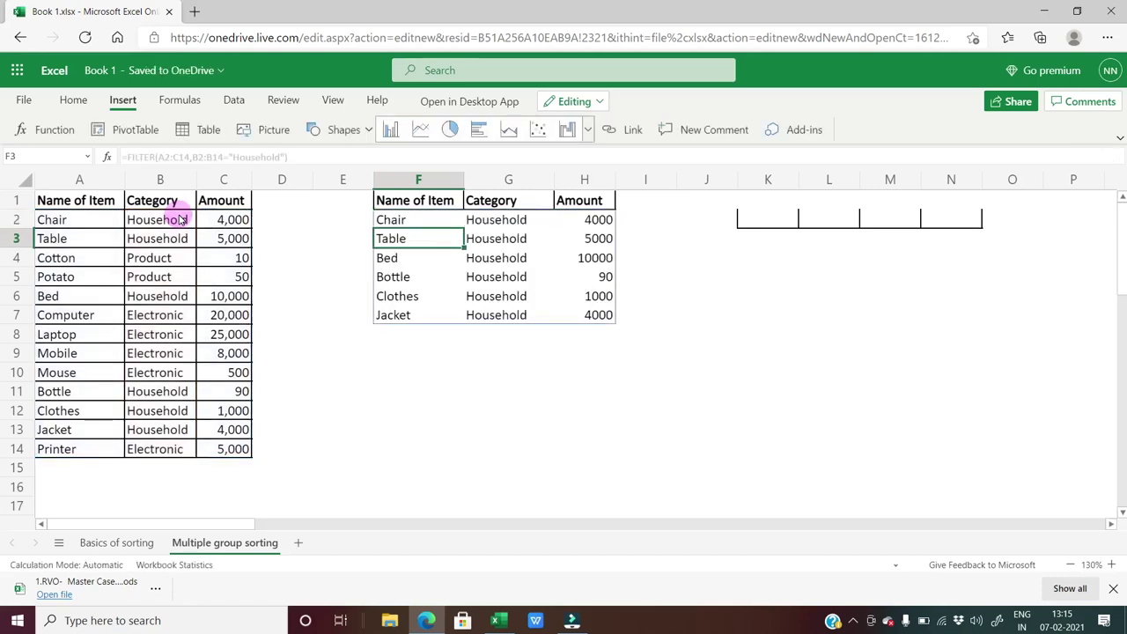
Insert an opening SORT function before FILTER in the F2 formula.
{"action": "key", "text": "Up"}
{"action": "key", "text": "Right"}
{"action": "key", "text": "Left"}
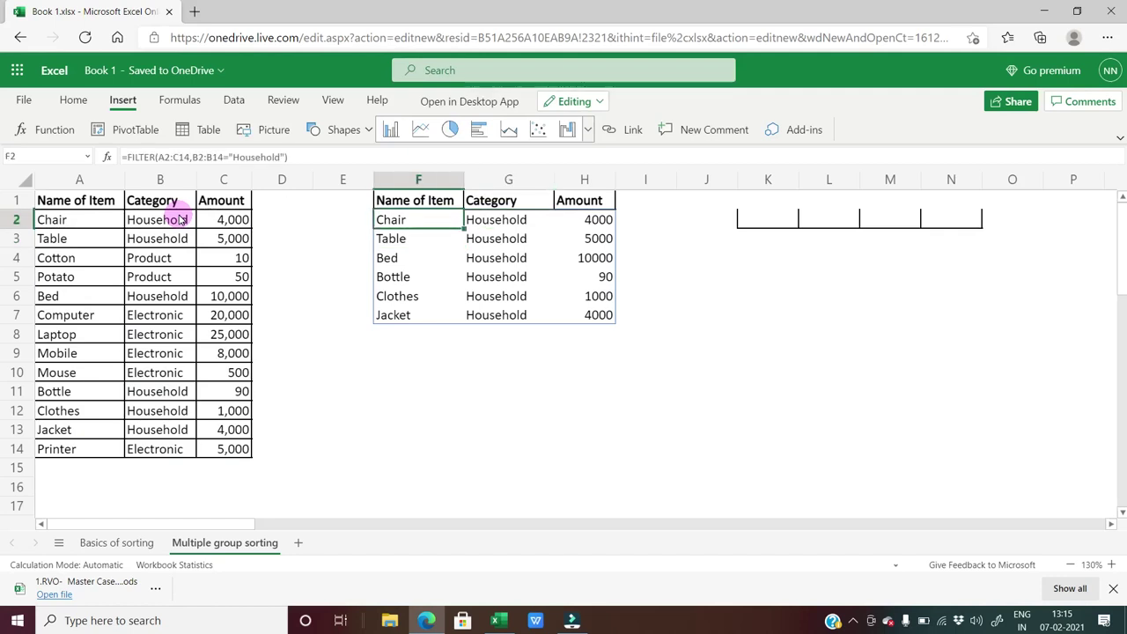
{"action": "key", "text": "F2"}
{"action": "key", "text": "Escape"}
{"action": "key", "text": "F2"}
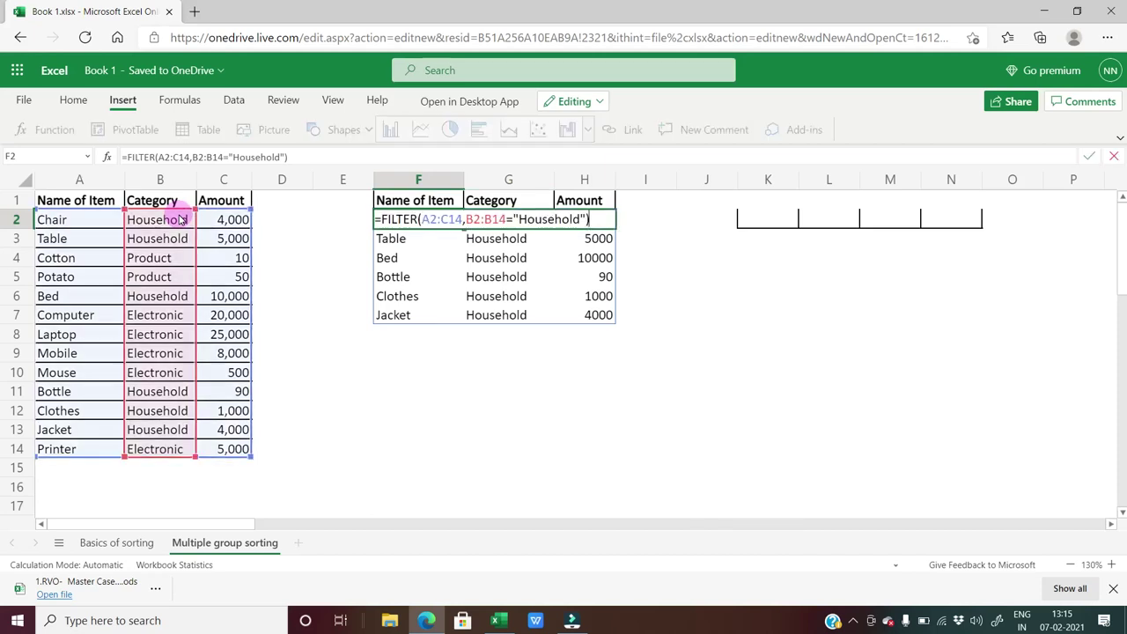
{"action": "key", "text": "Left"}
{"action": "key", "text": "Left"}
{"action": "key", "text": "Left"}
{"action": "key", "text": "Left"}
{"action": "key", "text": "Left"}
{"action": "key", "text": "Left"}
{"action": "key", "text": "Left"}
{"action": "key", "text": "Left"}
{"action": "key", "text": "Left"}
{"action": "key", "text": "Left"}
{"action": "key", "text": "Left"}
{"action": "key", "text": "Left"}
{"action": "key", "text": "Left"}
{"action": "key", "text": "Left"}
{"action": "key", "text": "Left"}
{"action": "key", "text": "Left"}
{"action": "key", "text": "Left"}
{"action": "key", "text": "Left"}
{"action": "key", "text": "Left"}
{"action": "key", "text": "Left"}
{"action": "key", "text": "Left"}
{"action": "key", "text": "Left"}
{"action": "key", "text": "Left"}
{"action": "key", "text": "Left"}
{"action": "key", "text": "Left"}
{"action": "key", "text": "Left"}
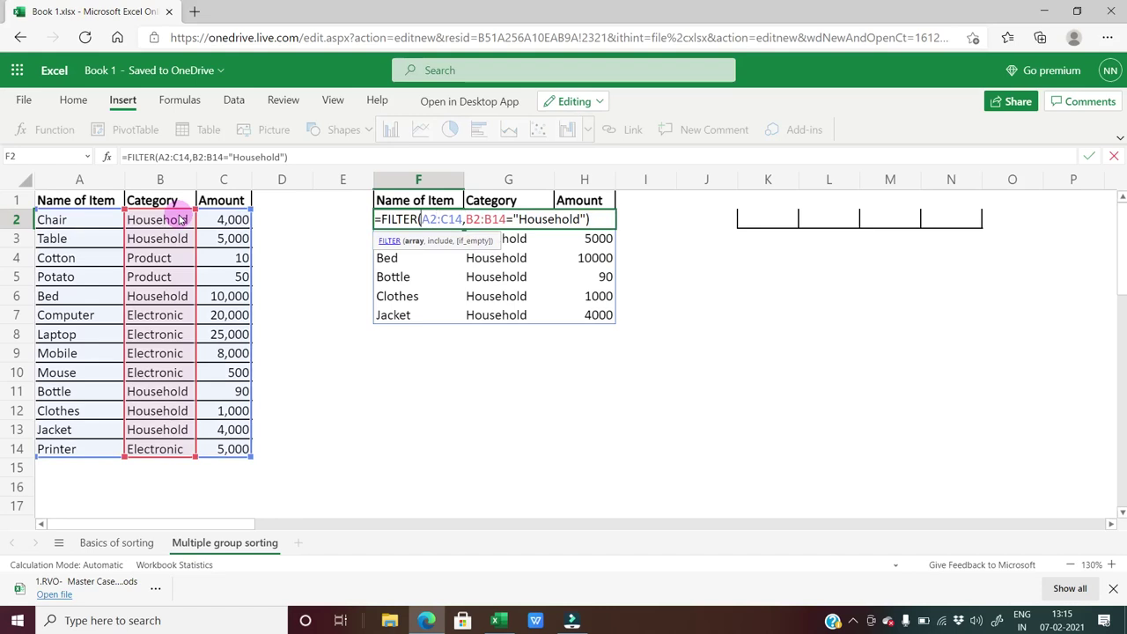
{"action": "type", "text": "sort("}
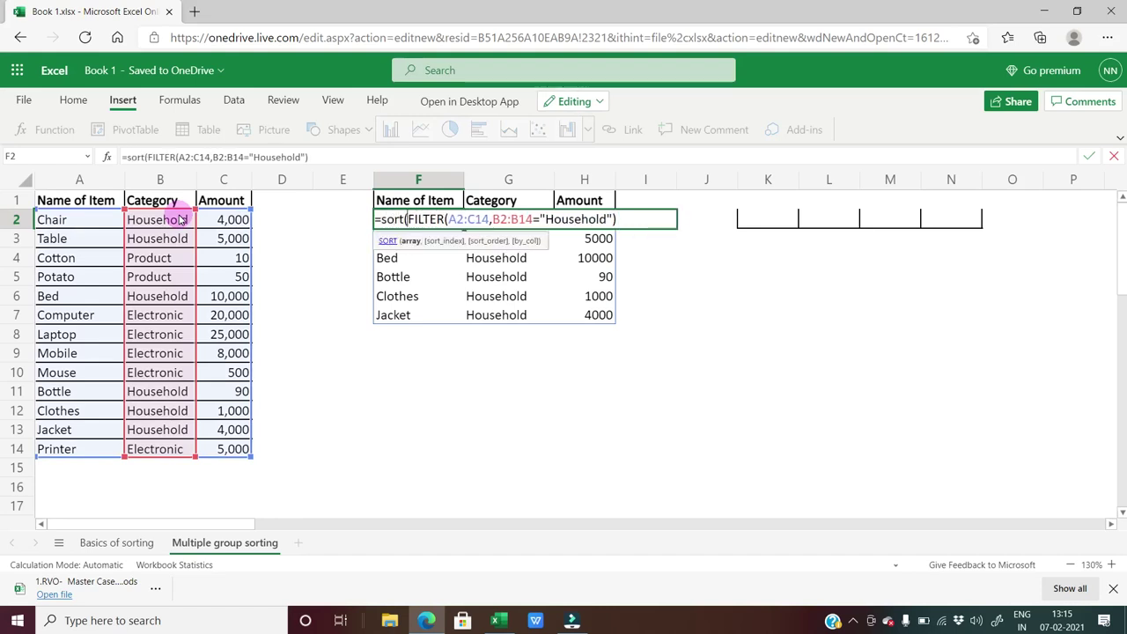
Complete the SORT formula in F2 around the FILTER expression with sort index 3, sorting the Household items by Amount.
{"action": "key", "text": "shift+Right"}
{"action": "key", "text": "shift+Right"}
{"action": "key", "text": "shift+Right"}
{"action": "key", "text": "shift+Right"}
{"action": "key", "text": "shift+Right"}
{"action": "key", "text": "shift+Right"}
{"action": "key", "text": "shift+Right"}
{"action": "key", "text": "shift+Right"}
{"action": "key", "text": "shift+Right"}
{"action": "key", "text": "shift+Right"}
{"action": "key", "text": "shift+Right"}
{"action": "key", "text": "shift+Right"}
{"action": "key", "text": "shift+Right"}
{"action": "key", "text": "shift+Right"}
{"action": "key", "text": "shift+Right"}
{"action": "key", "text": "shift+Right"}
{"action": "key", "text": "shift+Right"}
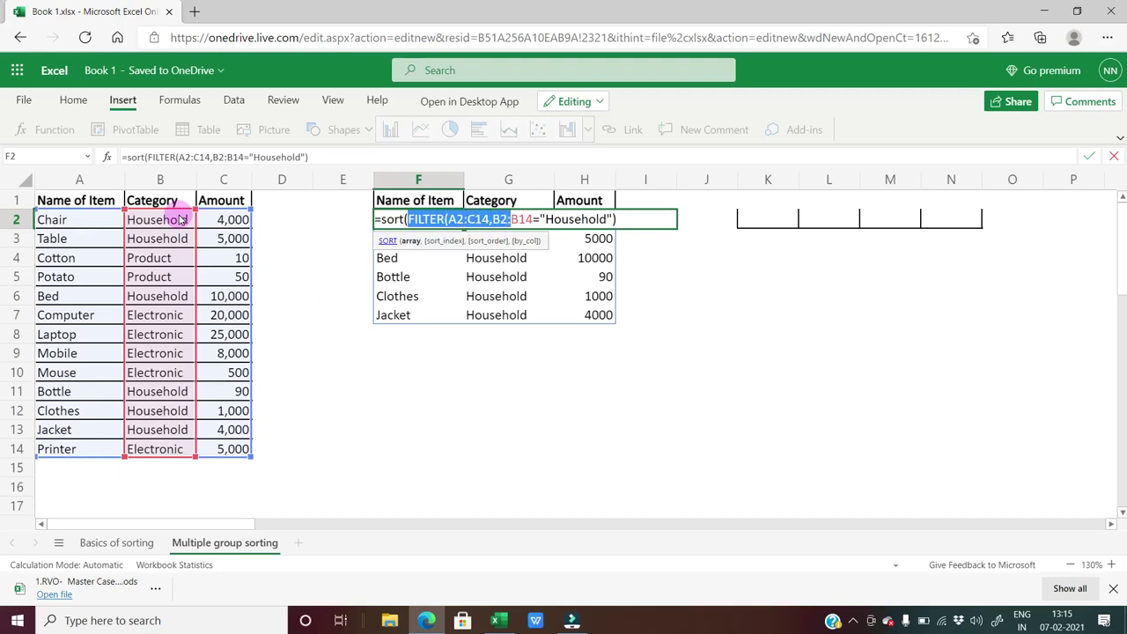
{"action": "key", "text": "shift+Right"}
{"action": "key", "text": "shift+Right"}
{"action": "key", "text": "shift+Right"}
{"action": "key", "text": "shift+Right"}
{"action": "key", "text": "shift+Right"}
{"action": "key", "text": "shift+Right"}
{"action": "key", "text": "shift+Right"}
{"action": "key", "text": "shift+Right"}
{"action": "key", "text": "shift+Right"}
{"action": "key", "text": "shift+Right"}
{"action": "key", "text": "shift+Right"}
{"action": "key", "text": "shift+Right"}
{"action": "key", "text": "shift+Right"}
{"action": "key", "text": "shift+Right"}
{"action": "key", "text": "shift+Right"}
{"action": "key", "text": "shift+Right"}
{"action": "key", "text": "Right"}
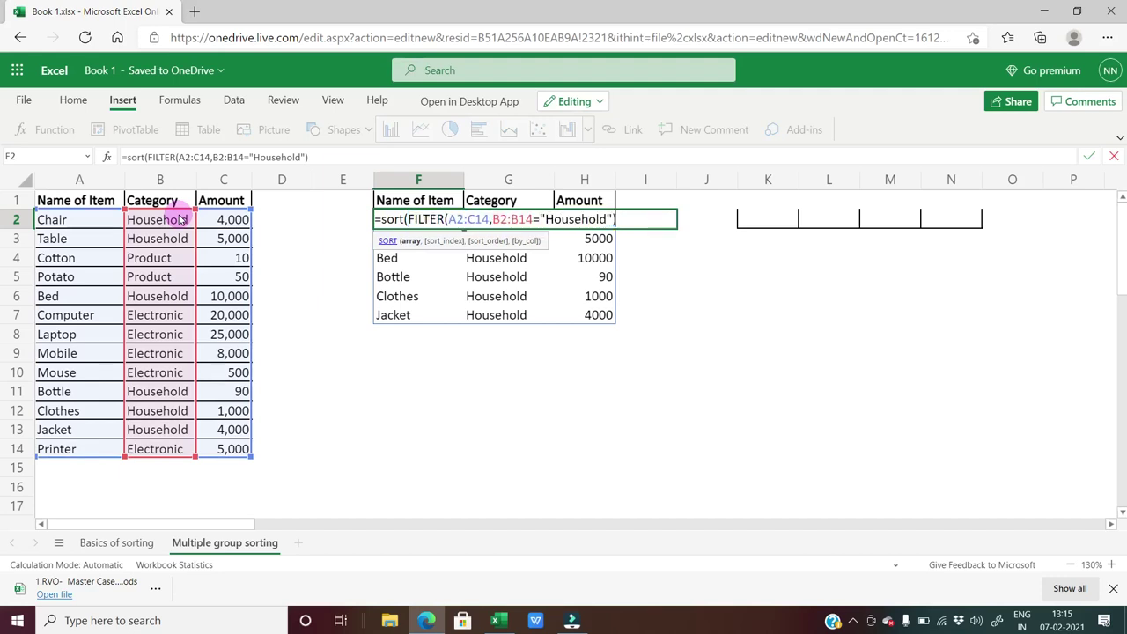
{"action": "type", "text": ","}
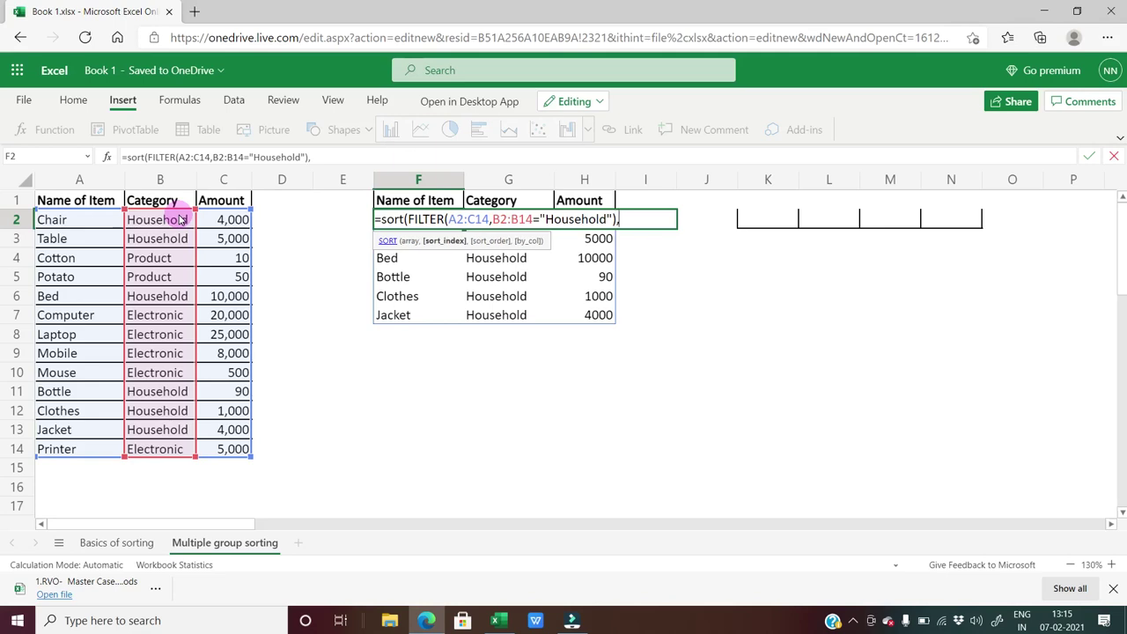
{"action": "type", "text": "3)"}
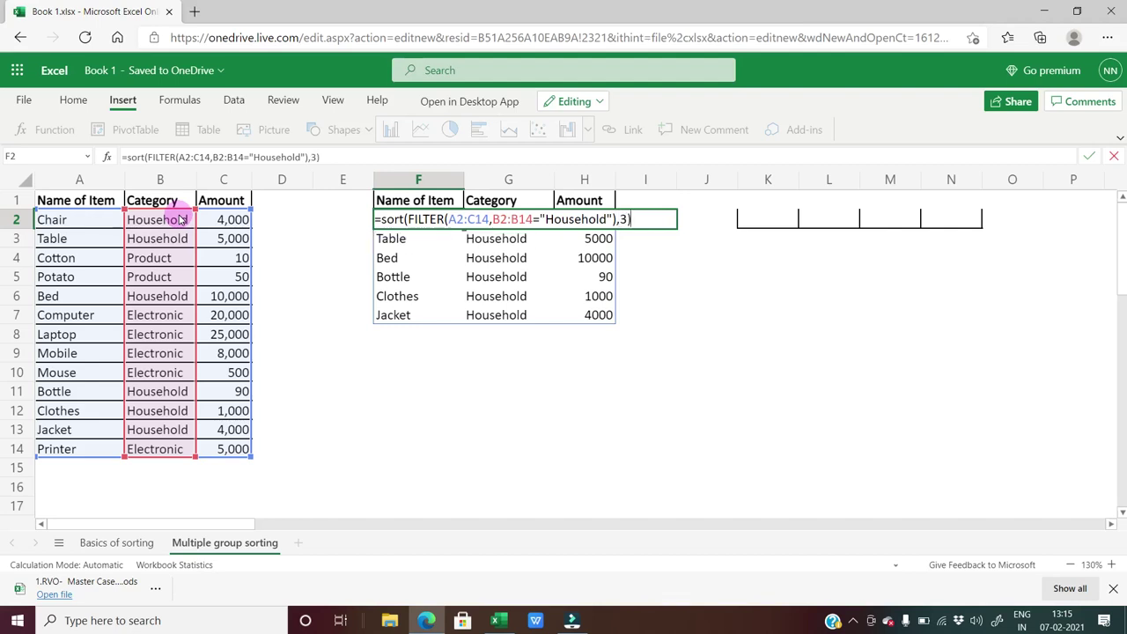
{"action": "key", "text": "Return"}
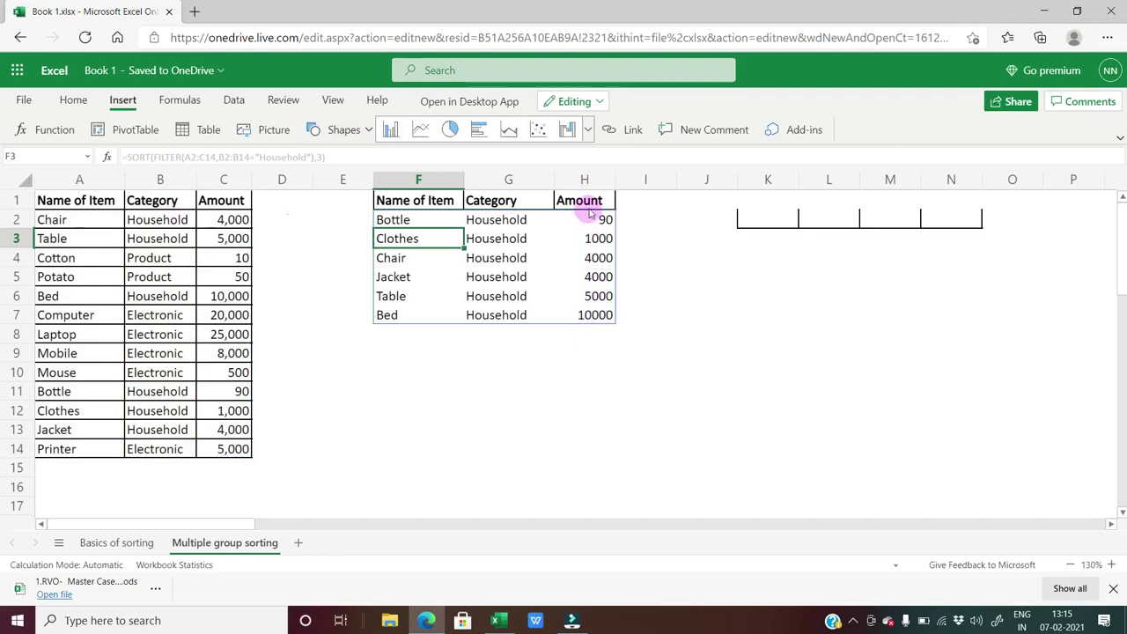
Add a sort order of -1 to the SORT formula in F2 so the amounts run in descending order.
{"action": "key", "text": "Up"}
{"action": "key", "text": "F2"}
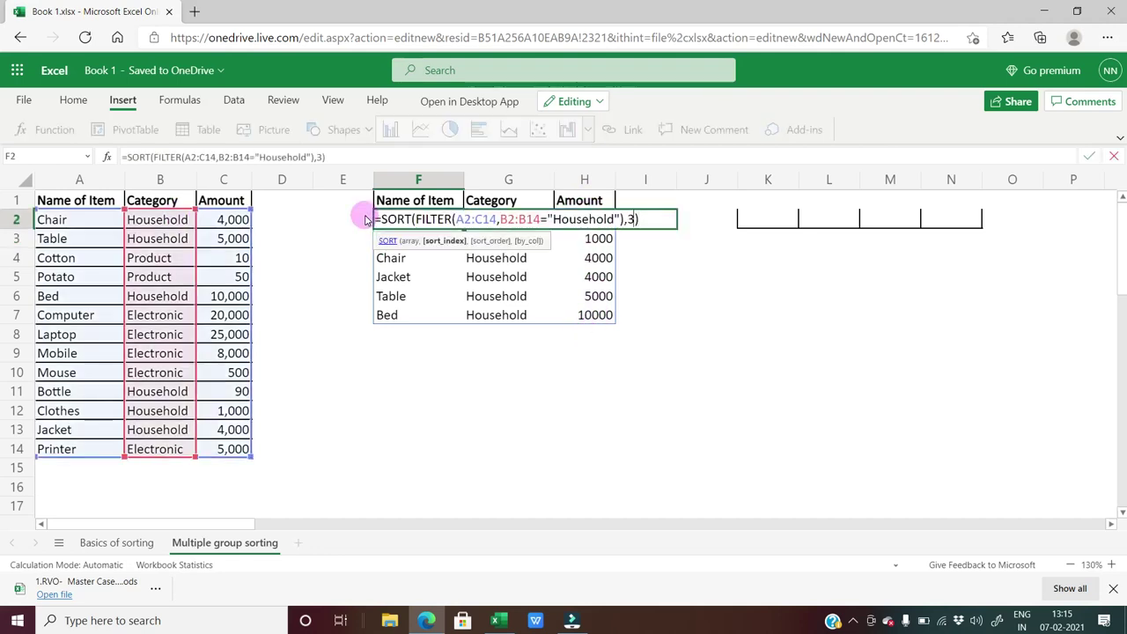
{"action": "type", "text": ","}
{"action": "type", "text": "-1"}
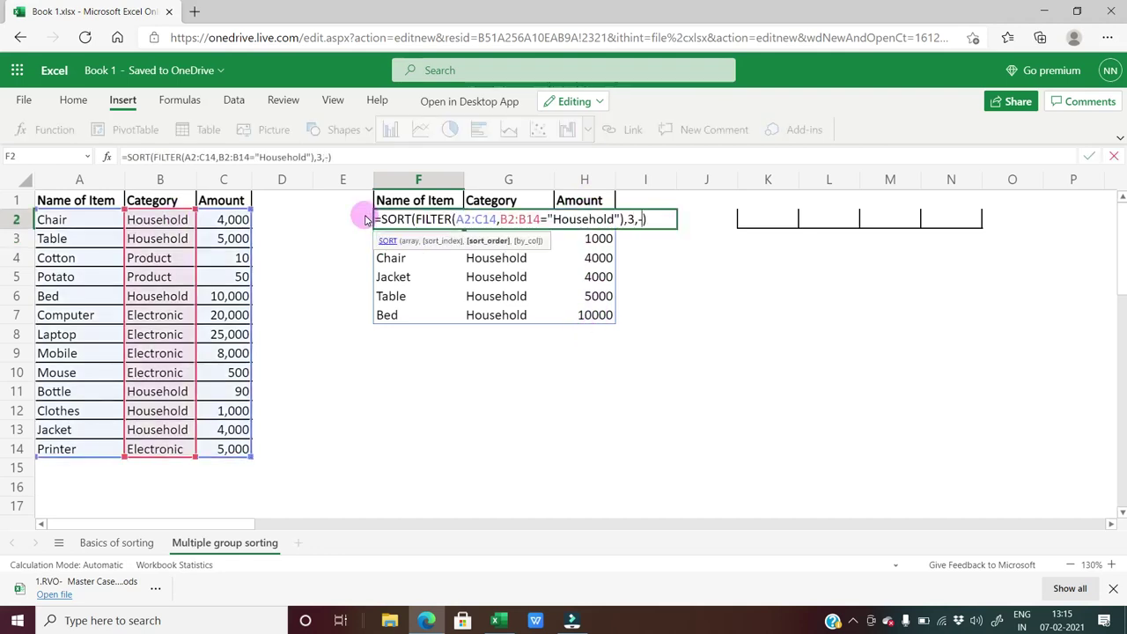
{"action": "key", "text": "Return"}
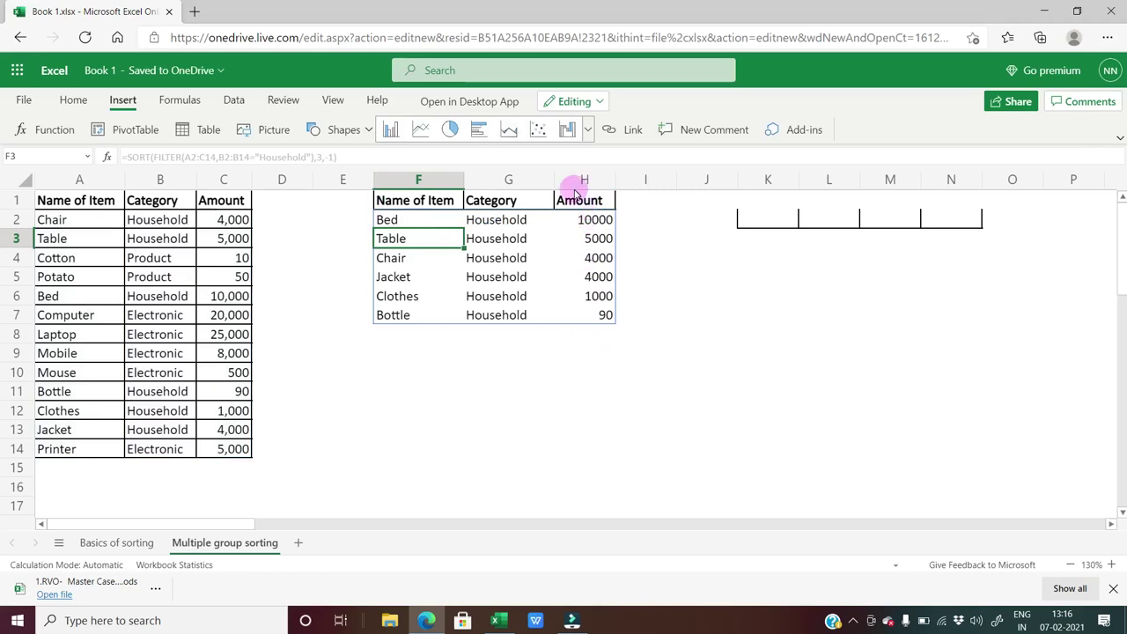
Delete the sorted and filtered results from F2:H7, keeping the header row.
{"action": "key", "text": "Up"}
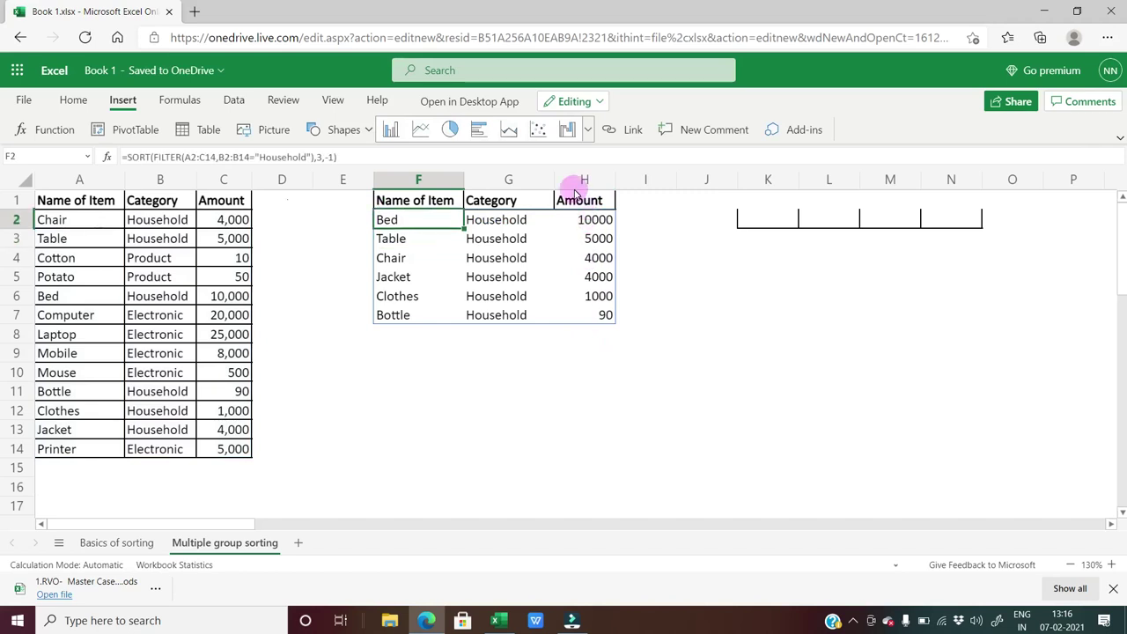
{"action": "key", "text": "ctrl+shift+Down"}
{"action": "key", "text": "ctrl+shift+Right"}
{"action": "key", "text": "Delete"}
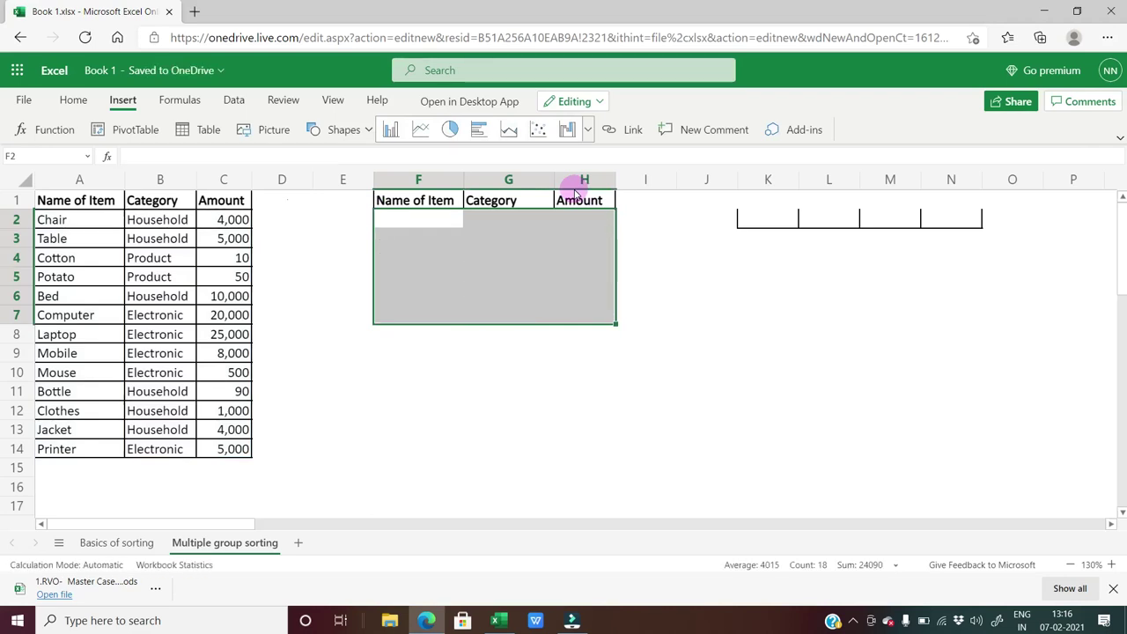
Copy the Chair record in A2:C2 into rows 15, 16 and 17 below the source table.
{"action": "key", "text": "Left"}
{"action": "key", "text": "Left"}
{"action": "key", "text": "Left"}
{"action": "key", "text": "Left"}
{"action": "key", "text": "Left"}
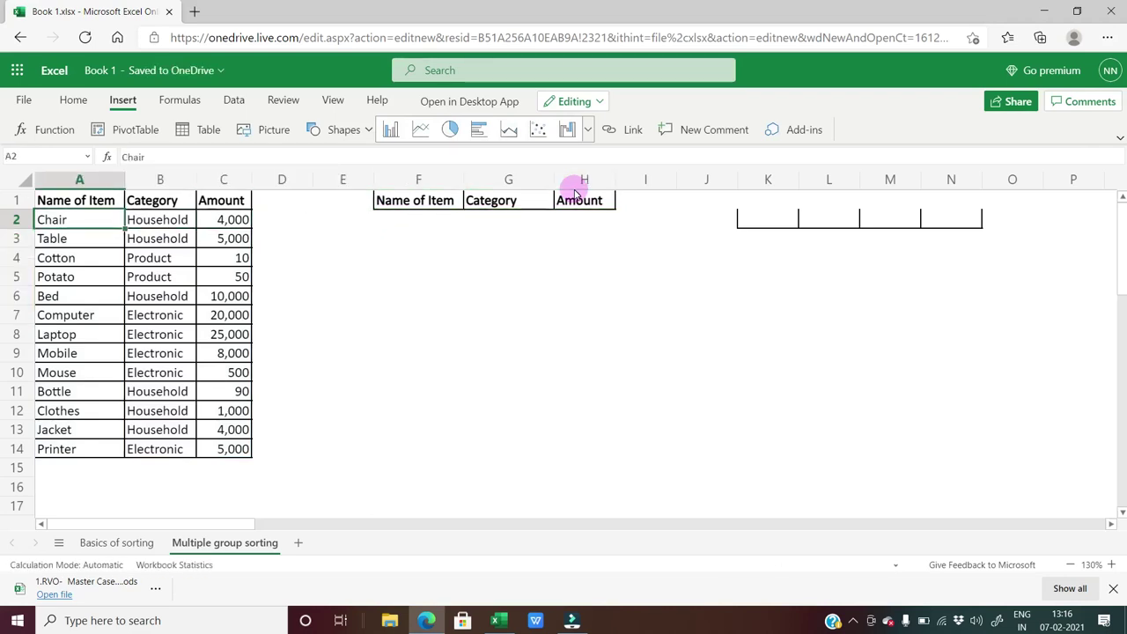
{"action": "key", "text": "ctrl+Down"}
{"action": "key", "text": "Up"}
{"action": "key", "text": "Up"}
{"action": "key", "text": "ctrl+Up"}
{"action": "key", "text": "Down"}
{"action": "key", "text": "shift+Right"}
{"action": "key", "text": "shift+Right"}
{"action": "key", "text": "ctrl+c"}
{"action": "key", "text": "Down"}
{"action": "key", "text": "ctrl+Down"}
{"action": "key", "text": "Down"}
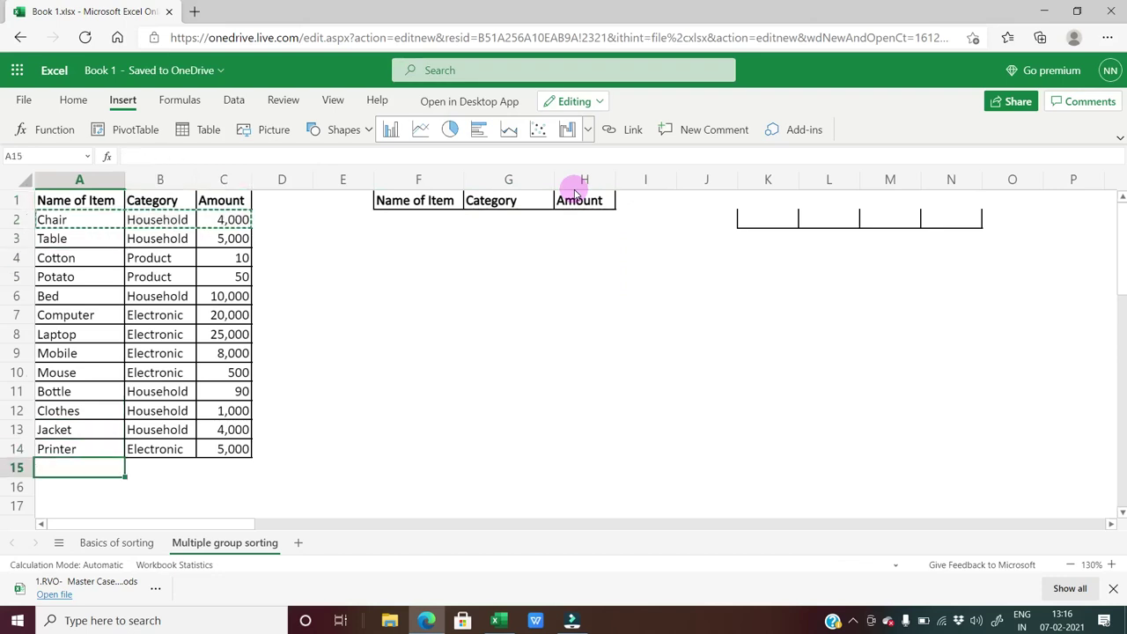
{"action": "key", "text": "ctrl+v"}
{"action": "key", "text": "Down"}
{"action": "key", "text": "ctrl+v"}
{"action": "key", "text": "Down"}
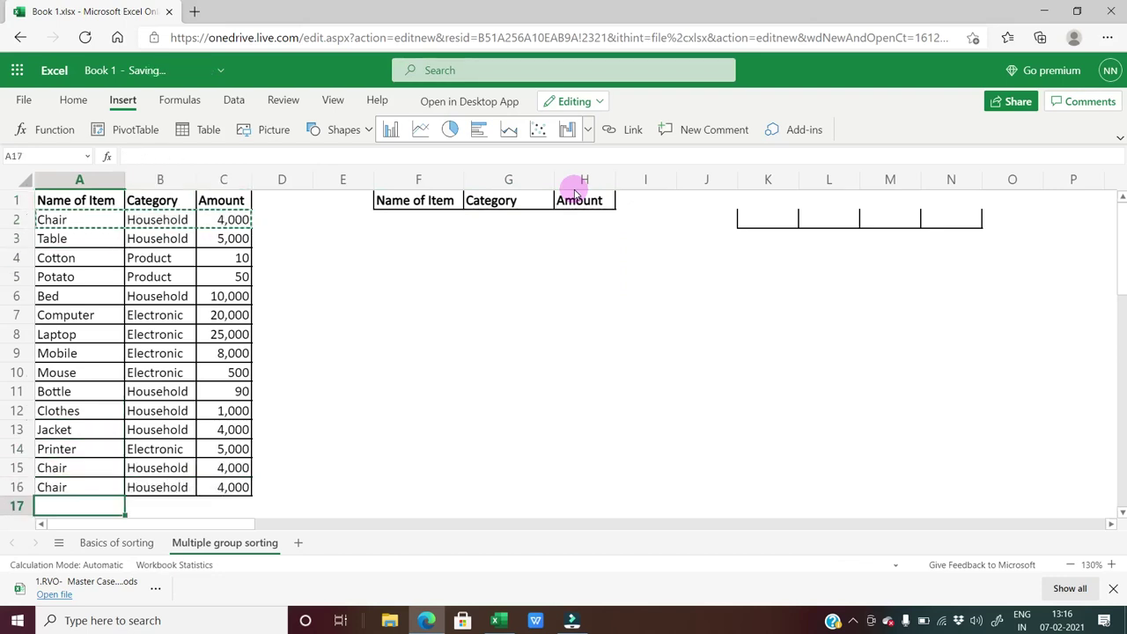
{"action": "key", "text": "ctrl+v"}
Copy the Cotton record in A4:C4 into row 18 at the end of the source table.
{"action": "key", "text": "Right"}
{"action": "key", "text": "ctrl+Up"}
{"action": "key", "text": "Down"}
{"action": "key", "text": "Down"}
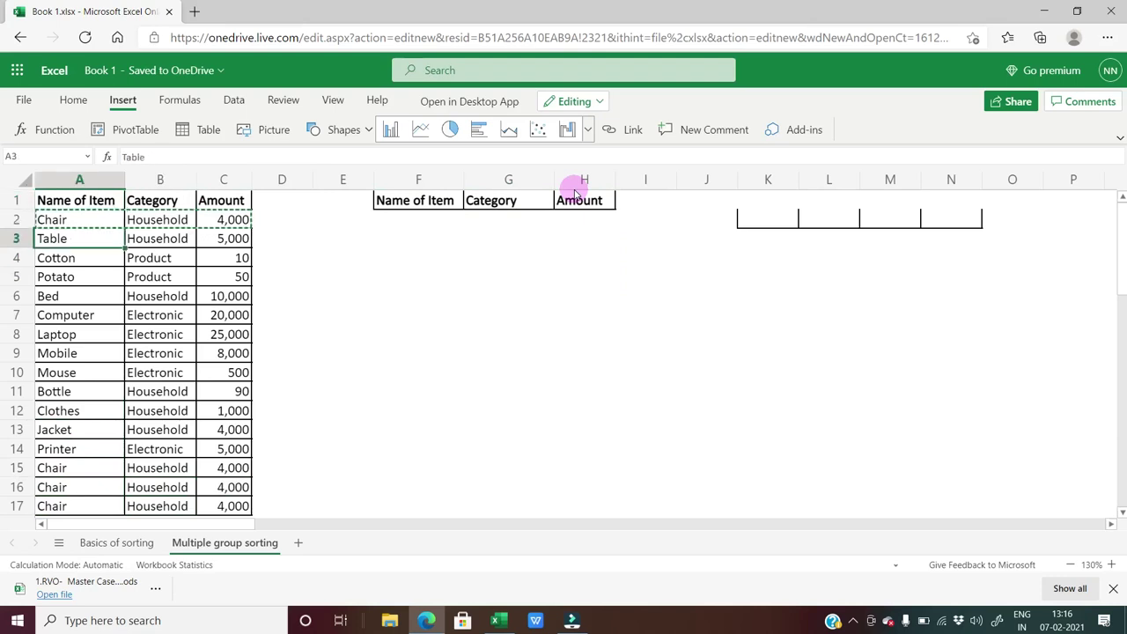
{"action": "key", "text": "Down"}
{"action": "key", "text": "shift+Right"}
{"action": "key", "text": "shift+Right"}
{"action": "key", "text": "ctrl+c"}
{"action": "key", "text": "Down"}
{"action": "key", "text": "ctrl+Down"}
{"action": "key", "text": "Down"}
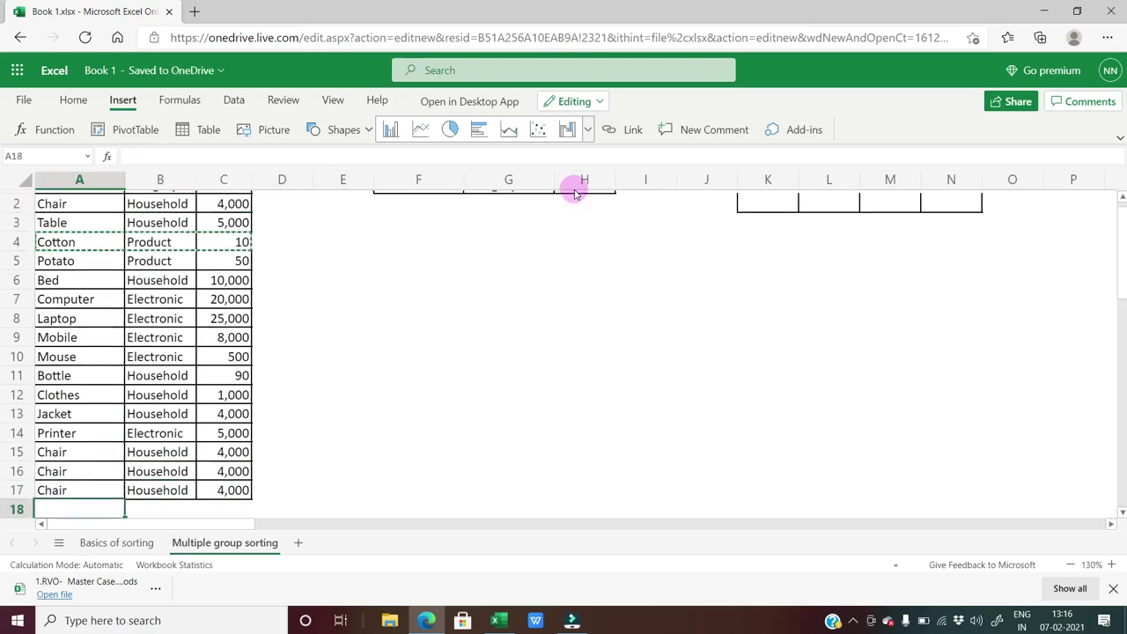
{"action": "key", "text": "ctrl+v"}
{"action": "key", "text": "ctrl+Up"}
{"action": "key", "text": "ctrl+Up"}
{"action": "key", "text": "Down"}
{"action": "key", "text": "Down"}
{"action": "key", "text": "Escape"}
Enter a UNIQUE formula in F2 that lists the distinct item names from A2:A18.
{"action": "key", "text": "Right"}
{"action": "key", "text": "Right"}
{"action": "key", "text": "Right"}
{"action": "key", "text": "Right"}
{"action": "key", "text": "Up"}
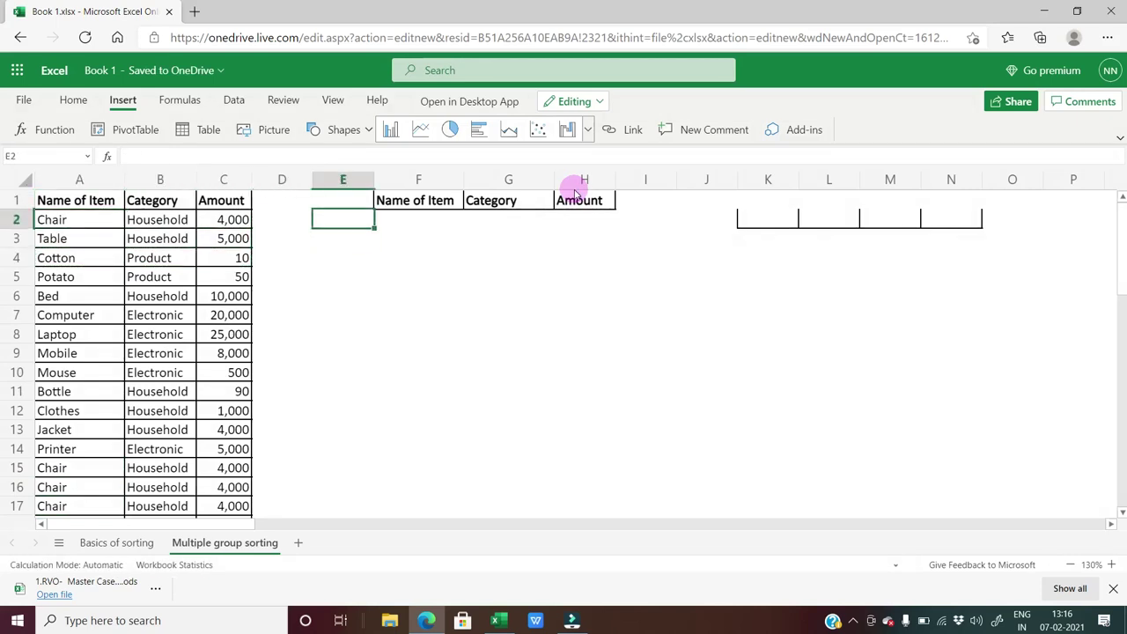
{"action": "key", "text": "Right"}
{"action": "key", "text": "Left"}
{"action": "key", "text": "Left"}
{"action": "key", "text": "Left"}
{"action": "key", "text": "Left"}
{"action": "key", "text": "Right"}
{"action": "key", "text": "Right"}
{"action": "key", "text": "Right"}
{"action": "key", "text": "Right"}
{"action": "type", "text": "="}
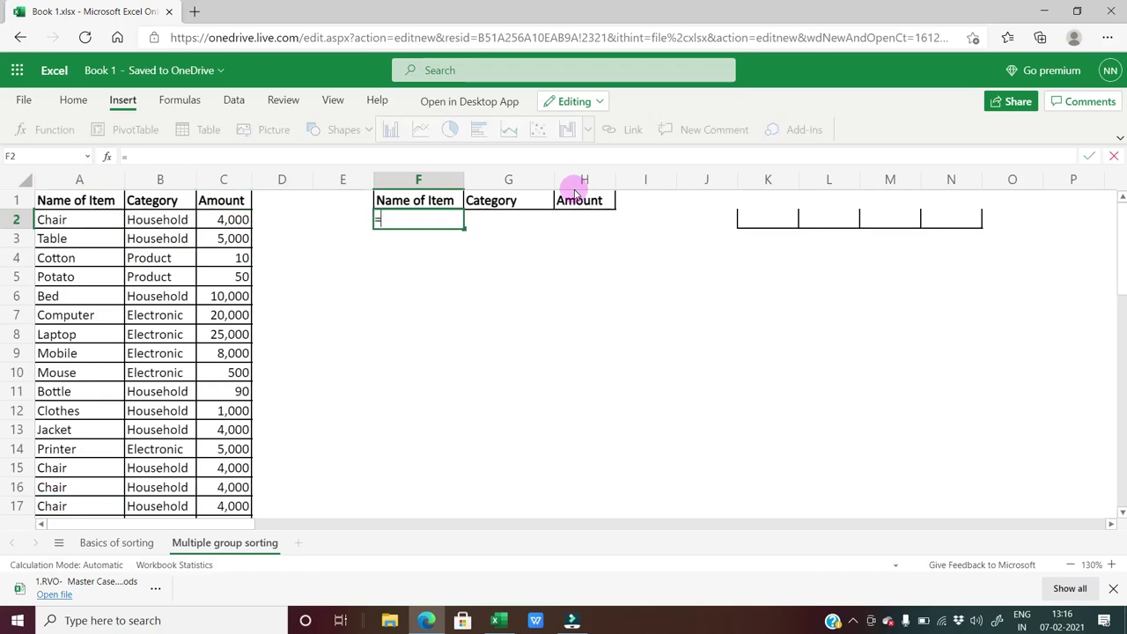
{"action": "type", "text": "u"}
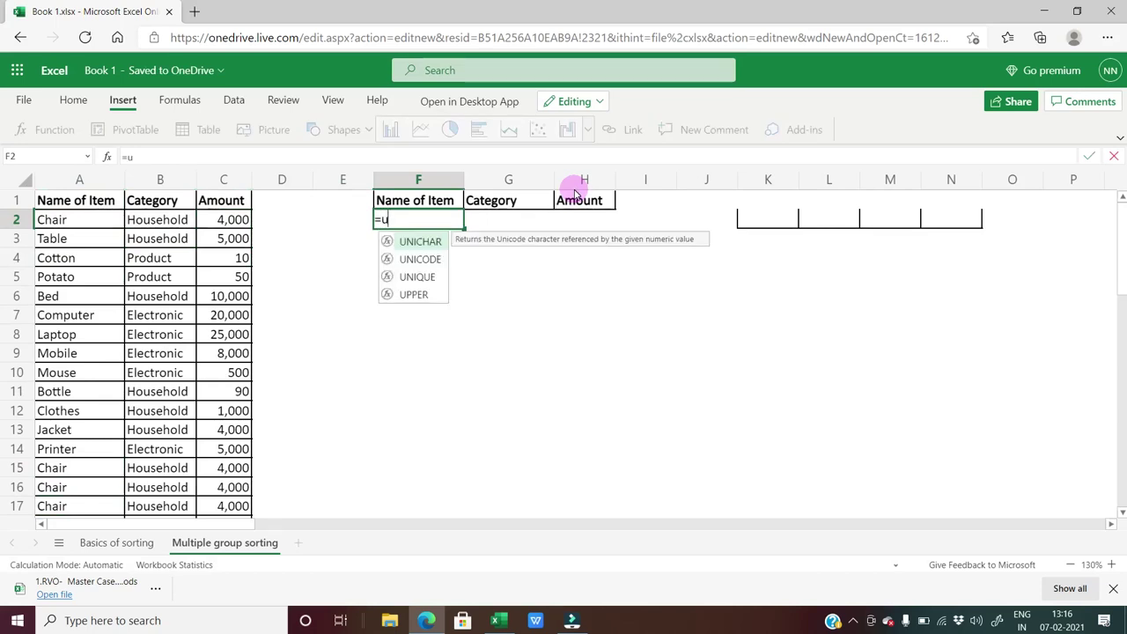
{"action": "type", "text": "n"}
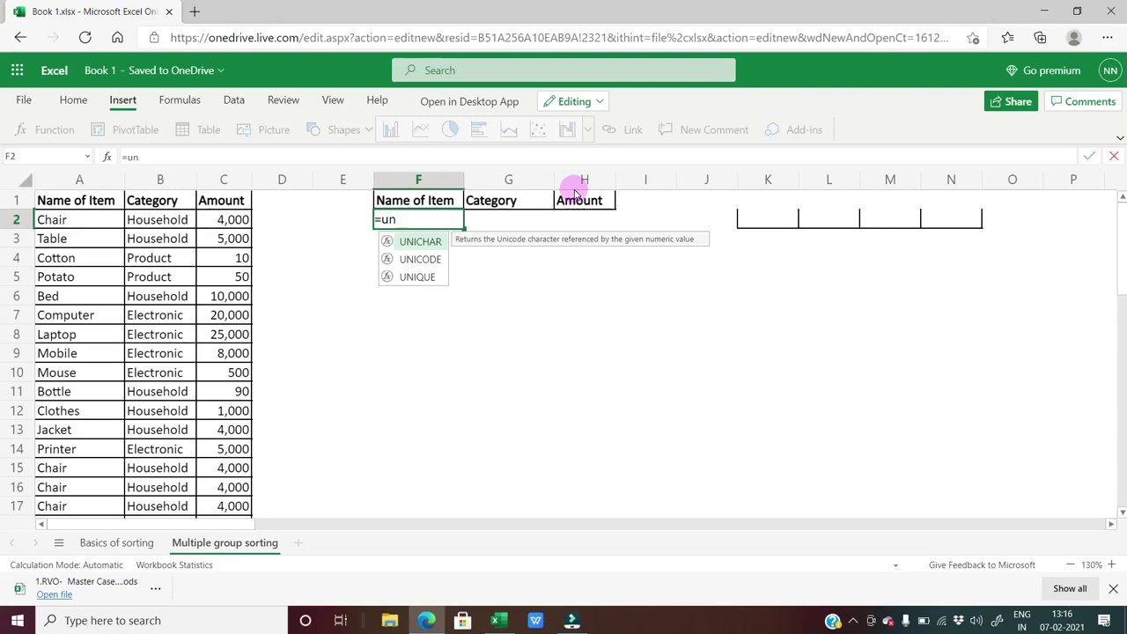
{"action": "type", "text": "ique"}
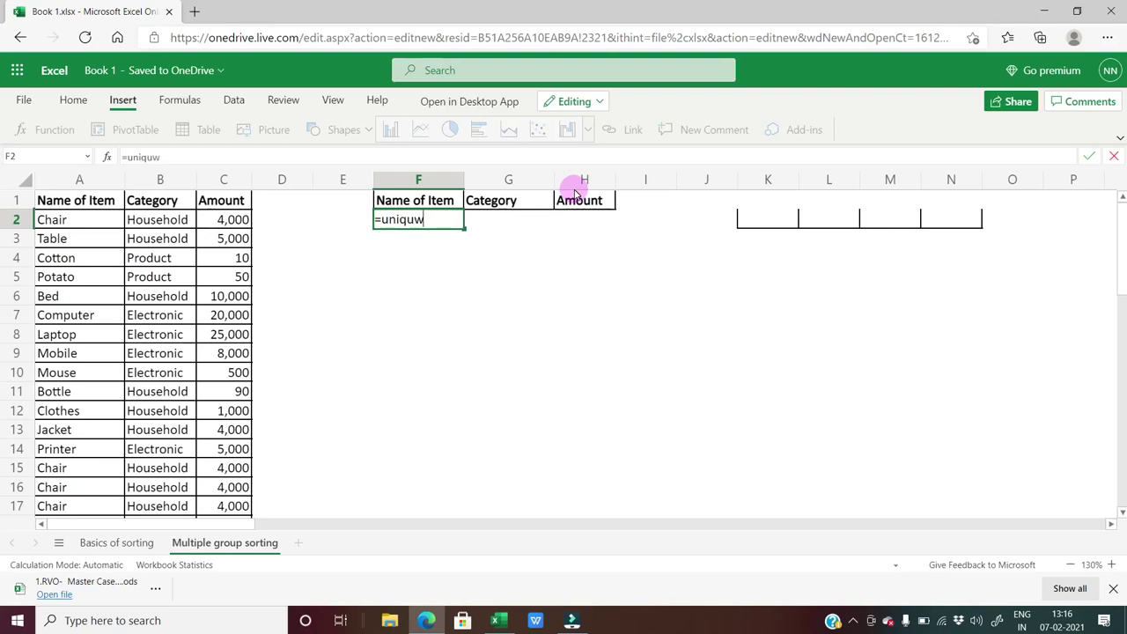
{"action": "type", "text": "("}
{"action": "key", "text": "Left"}
{"action": "key", "text": "Left"}
{"action": "key", "text": "Left"}
{"action": "key", "text": "Left"}
{"action": "key", "text": "Left"}
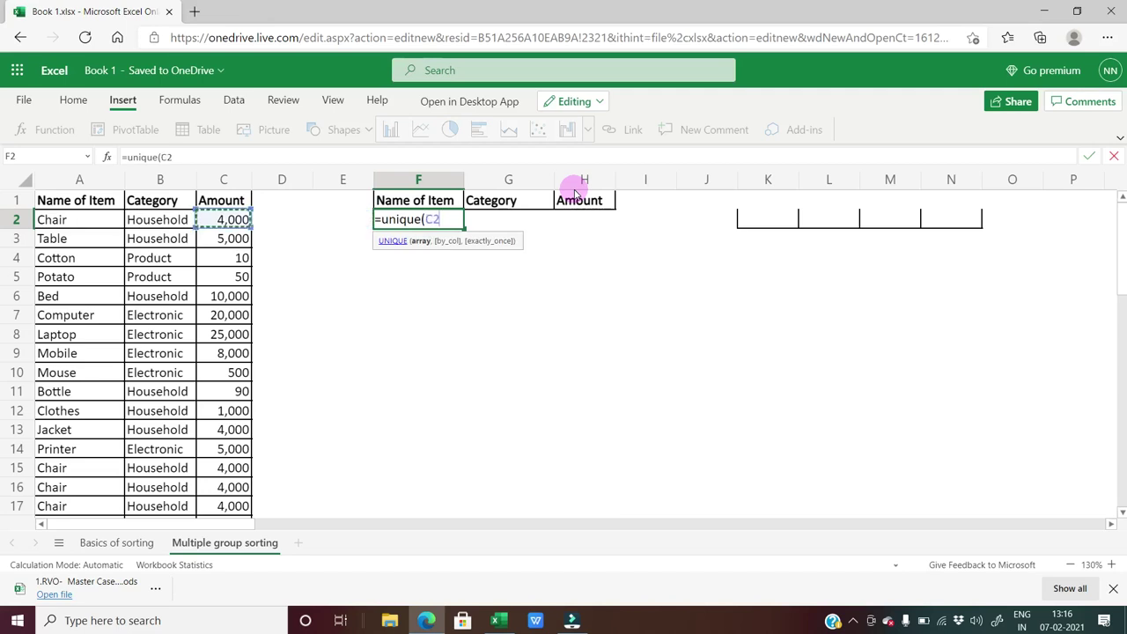
{"action": "key", "text": "ctrl+shift+Down"}
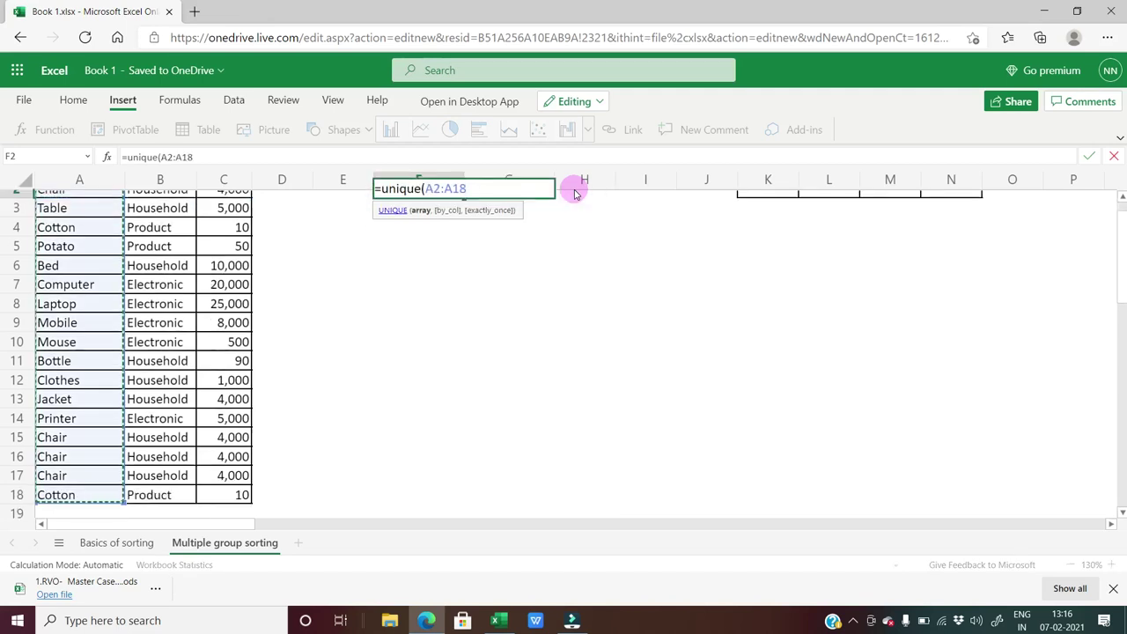
{"action": "key", "text": "Return"}
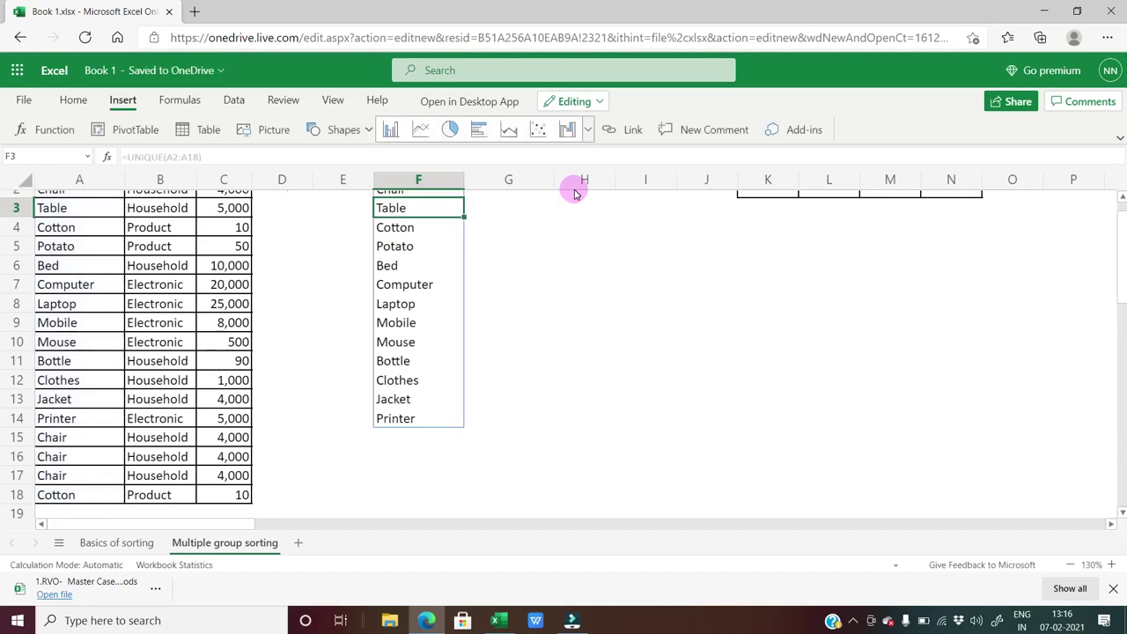
Clear the unique item list from F2:F14 and select cell G2 under the Category header.
{"action": "key", "text": "Up"}
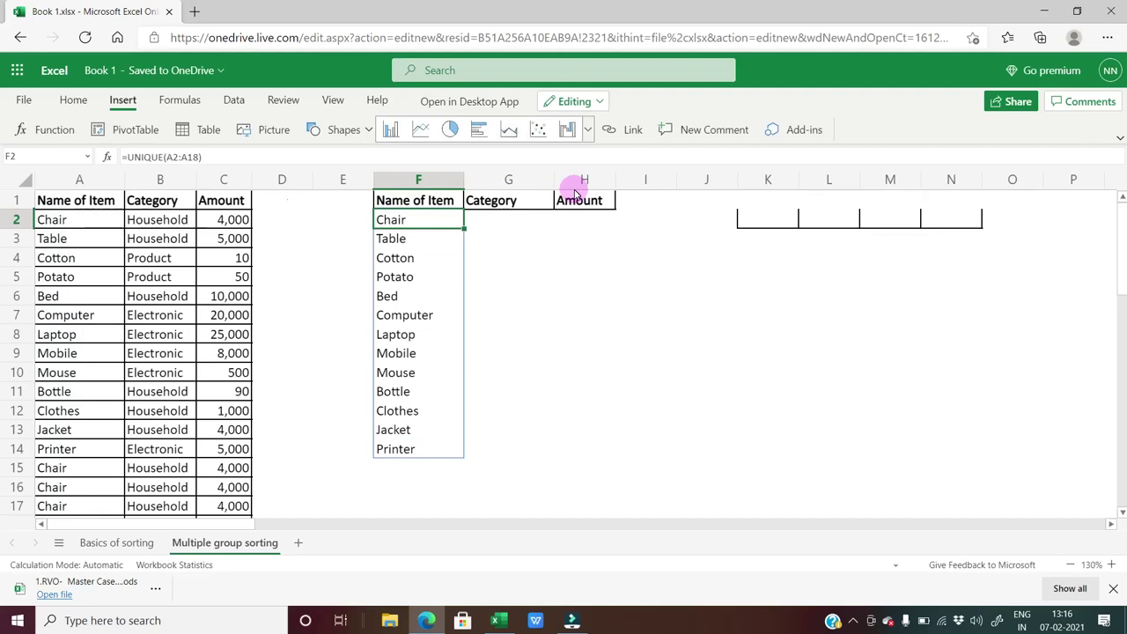
{"action": "key", "text": "ctrl+shift+Down"}
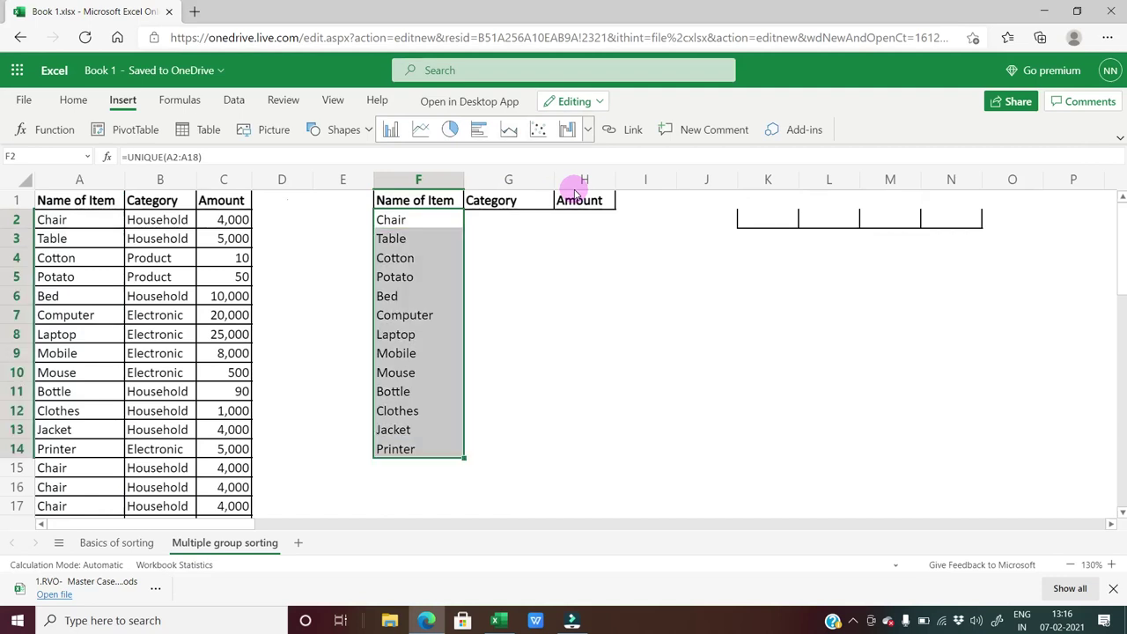
{"action": "key", "text": "Delete"}
{"action": "key", "text": "Up"}
{"action": "key", "text": "Right"}
{"action": "key", "text": "Down"}
{"action": "key", "text": "Left"}
{"action": "key", "text": "Right"}
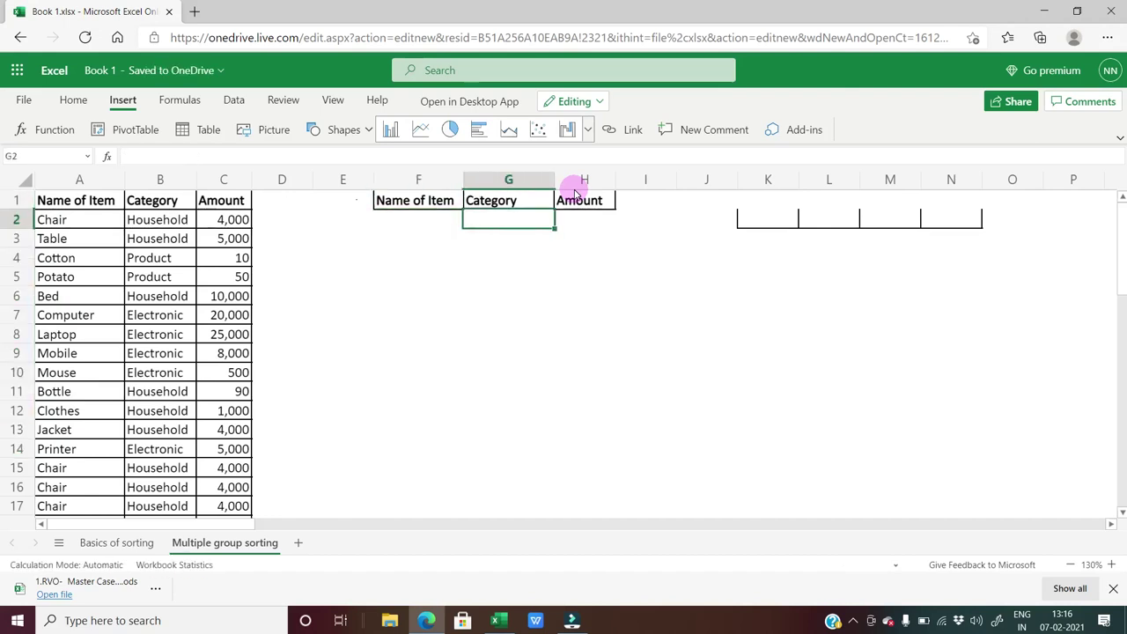
{"action": "type", "text": "=uni"}
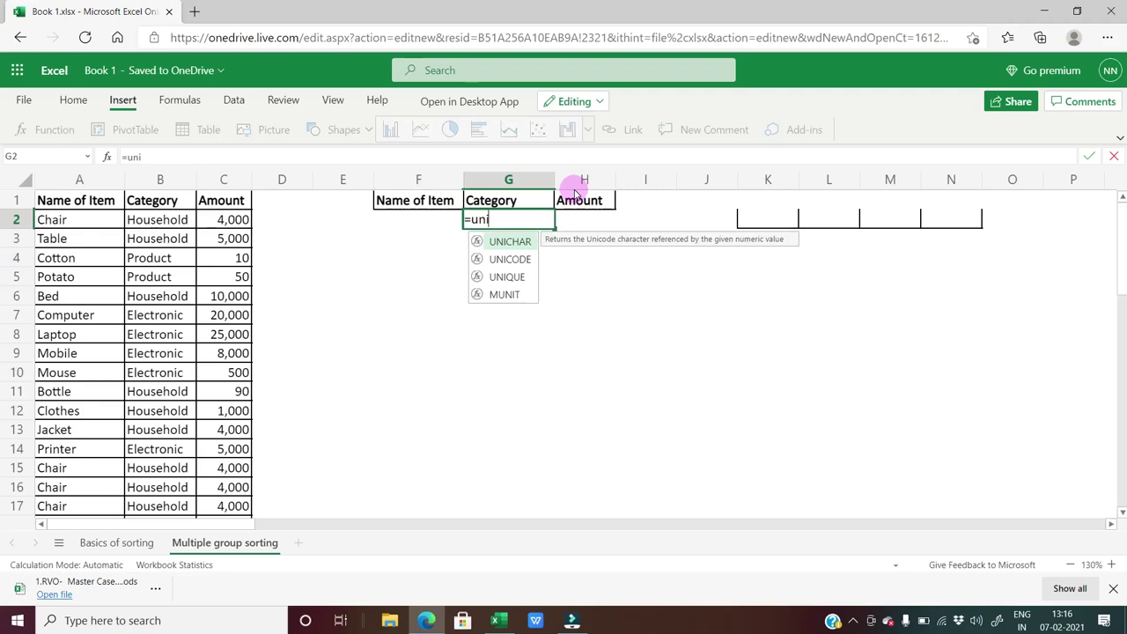
{"action": "type", "text": "u"}
{"action": "key", "text": "BackSpace"}
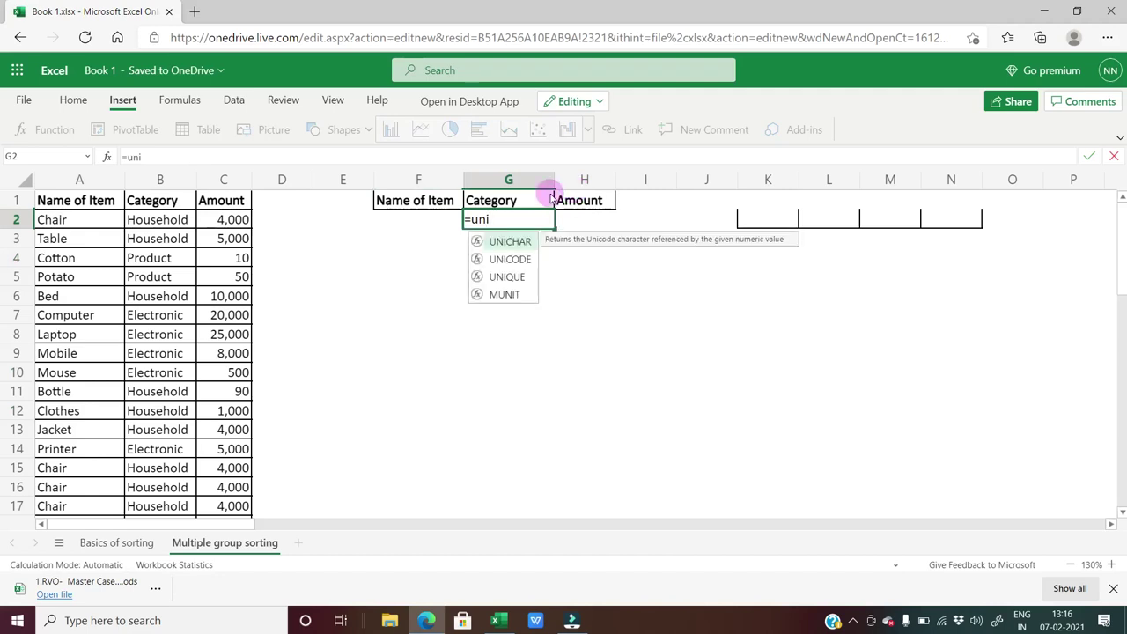
{"action": "type", "text": "que)"}
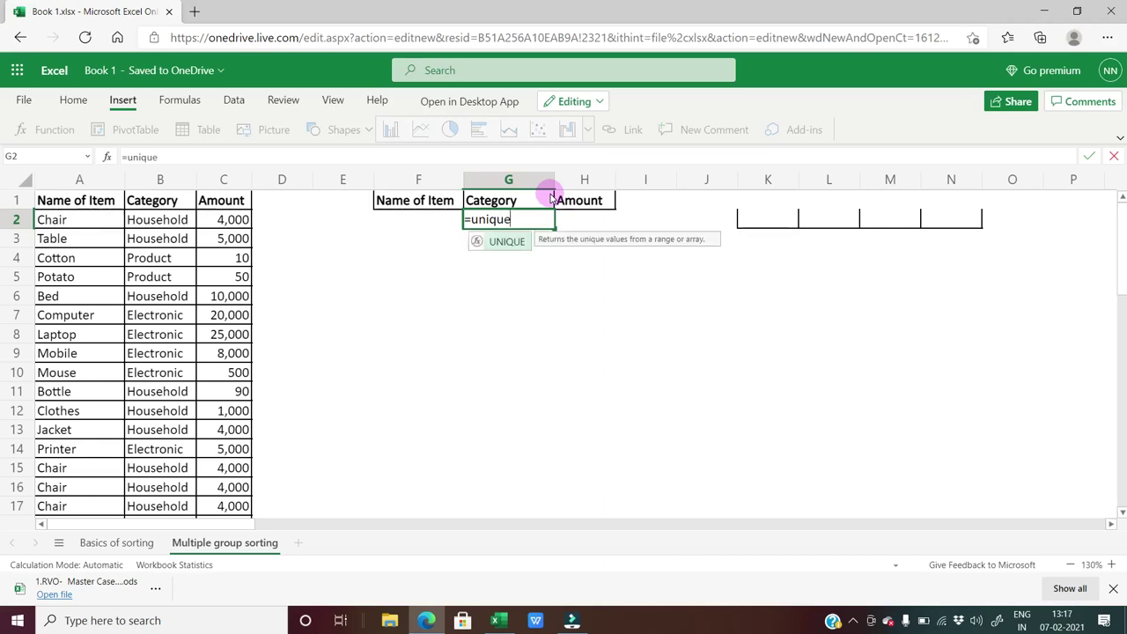
{"action": "key", "text": "BackSpace"}
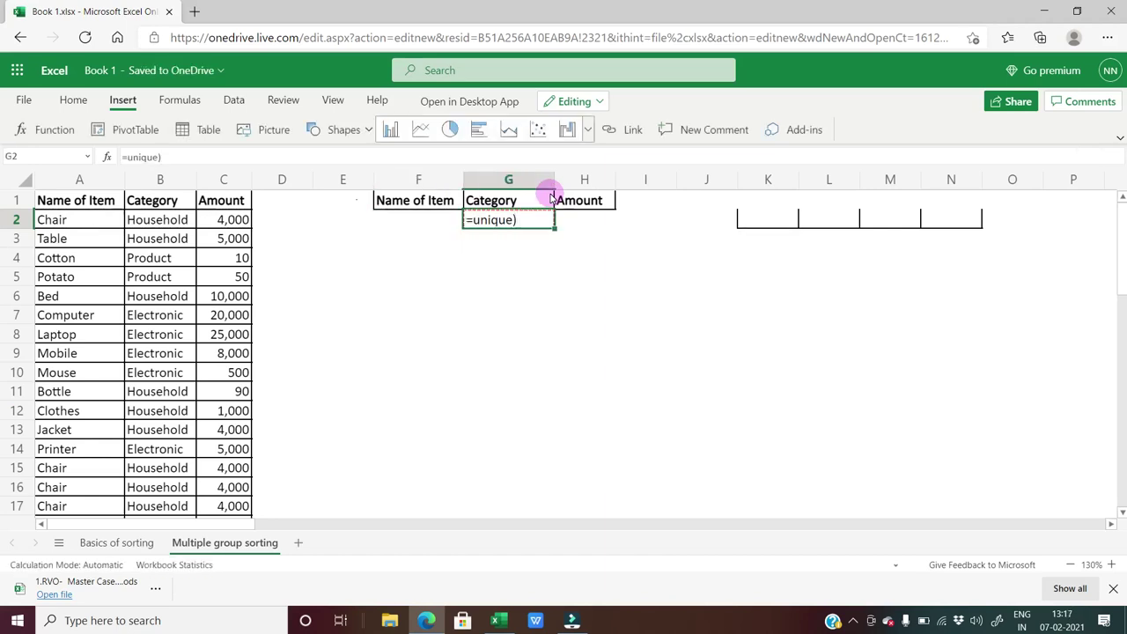
{"action": "key", "text": "Escape"}
Enter a UNIQUE formula in G2 that lists the distinct categories from B2:B18.
{"action": "type", "text": "="}
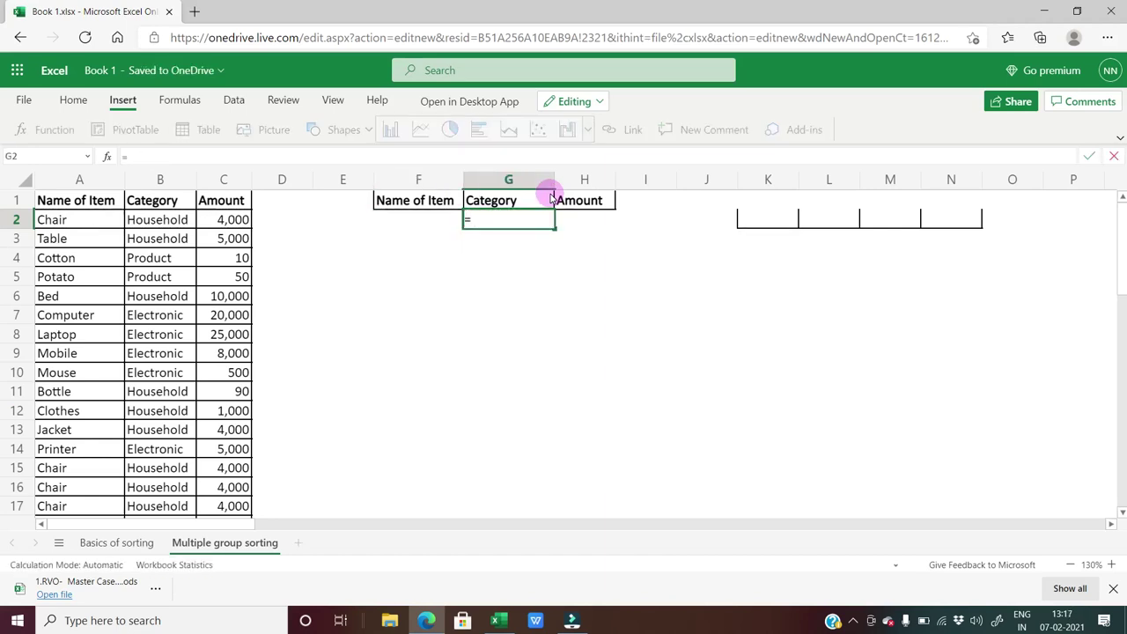
{"action": "type", "text": "unique"}
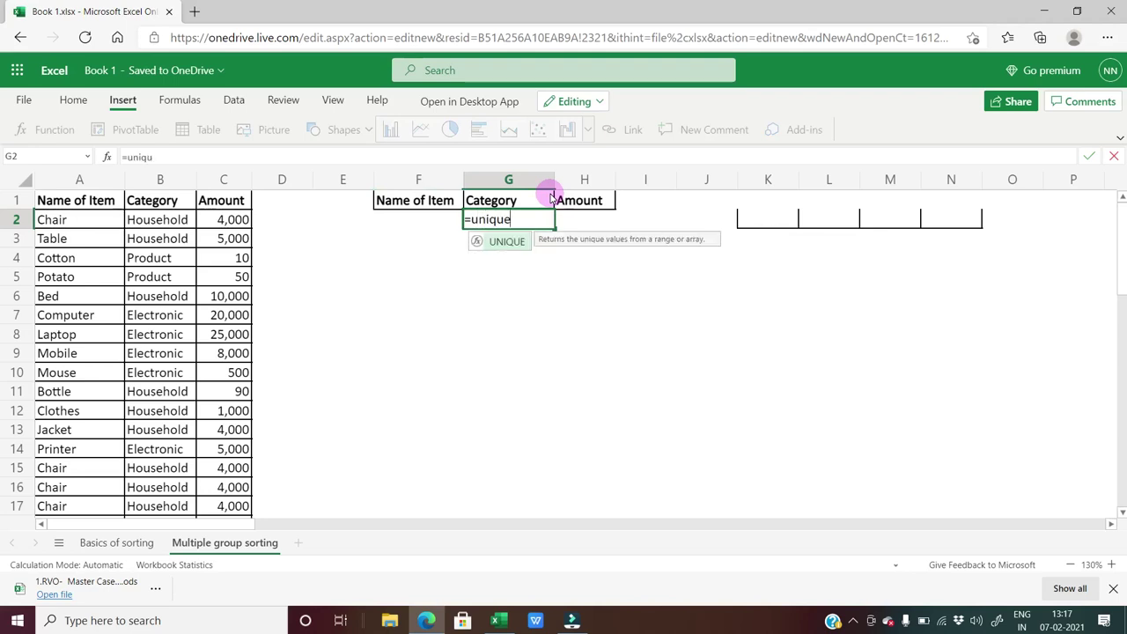
{"action": "type", "text": "("}
{"action": "key", "text": "Left"}
{"action": "key", "text": "Left"}
{"action": "key", "text": "Left"}
{"action": "key", "text": "Left"}
{"action": "key", "text": "Left"}
{"action": "key", "text": "ctrl+shift+Down"}
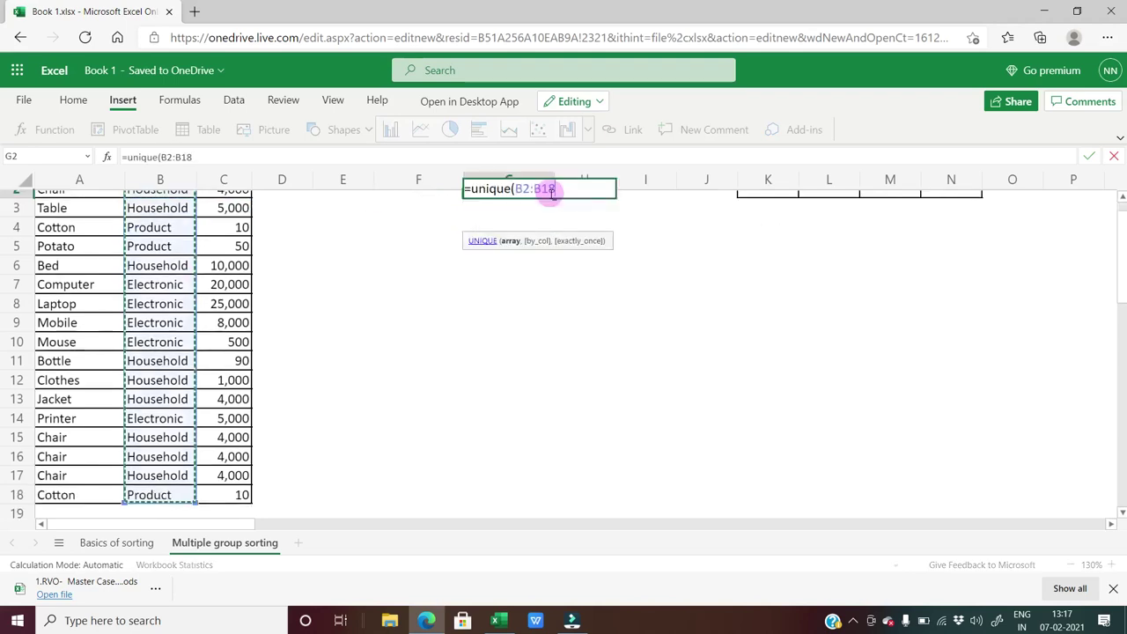
{"action": "key", "text": "Return"}
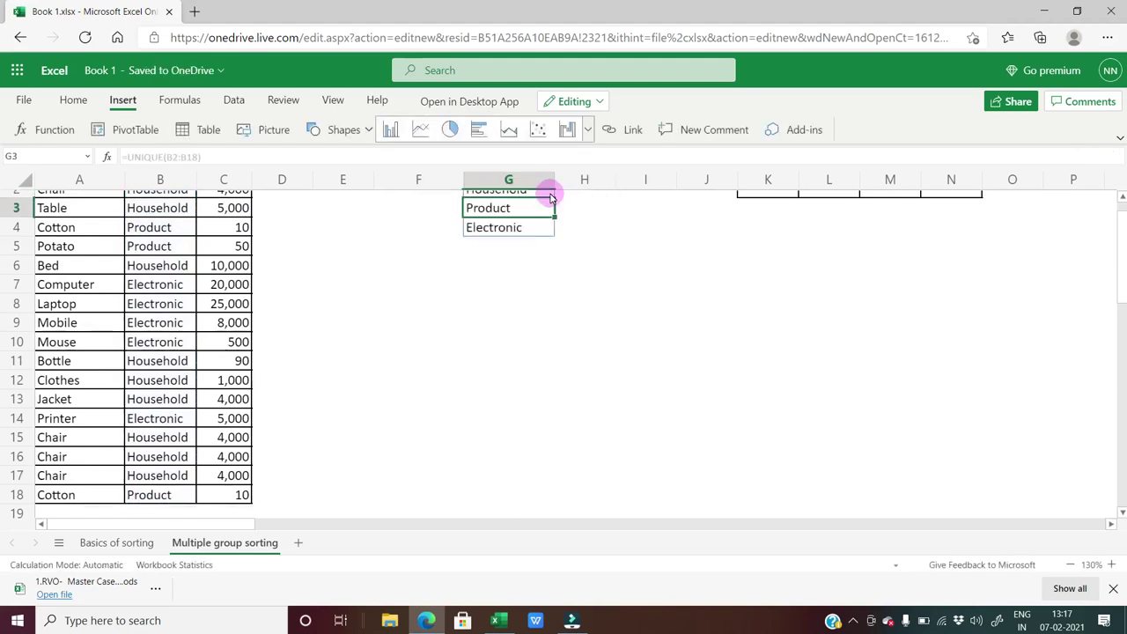
Examine the distinct category list in G2:G4 and the source range of the UNIQUE formula in G2.
{"action": "key", "text": "Up"}
{"action": "key", "text": "Up"}
{"action": "key", "text": "Down"}
{"action": "key", "text": "shift+Down"}
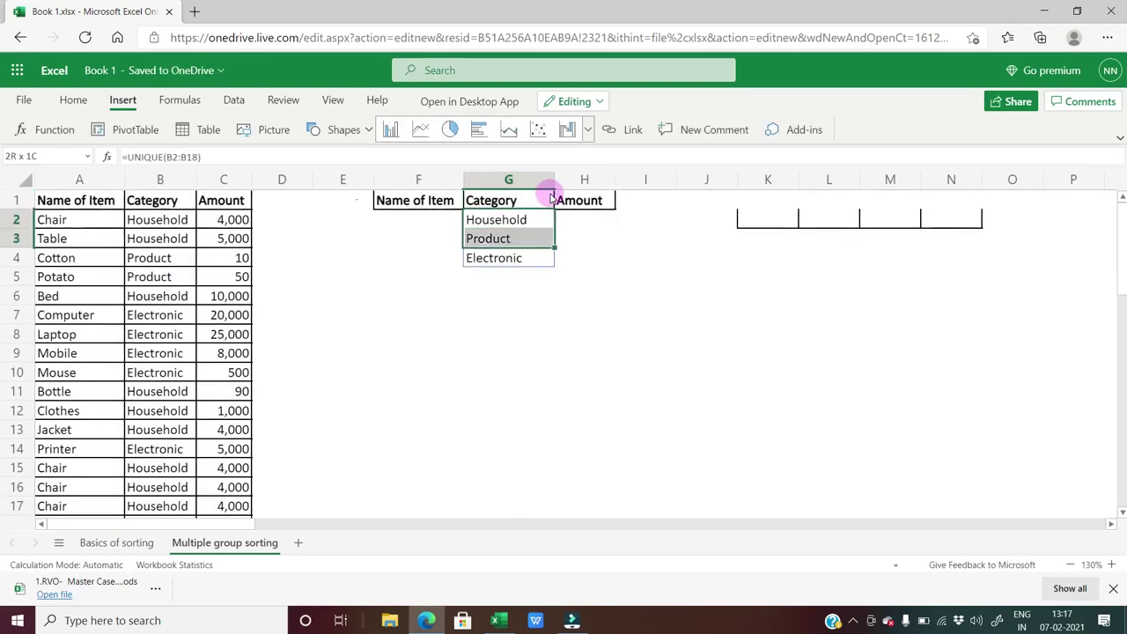
{"action": "key", "text": "shift+Down"}
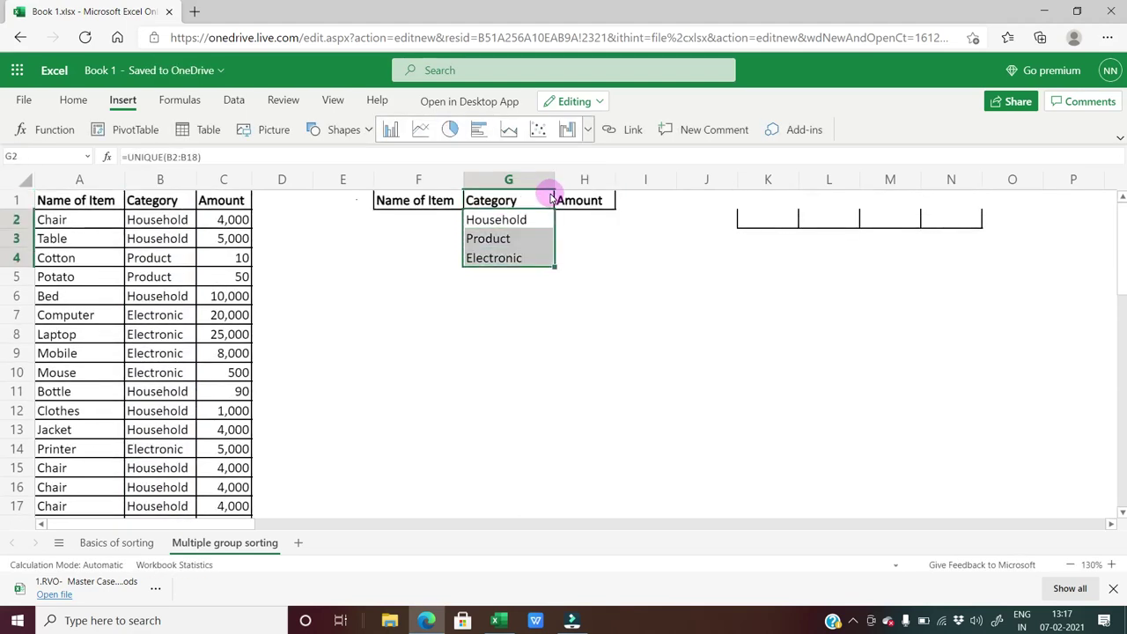
{"action": "key", "text": "shift+Up"}
{"action": "key", "text": "shift+Up"}
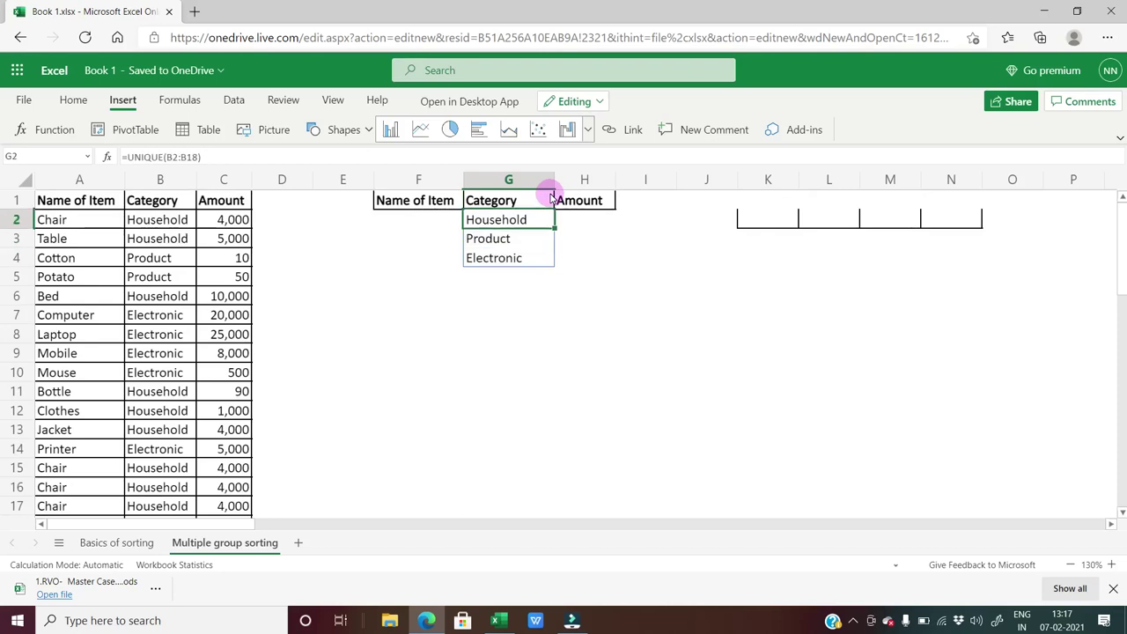
{"action": "key", "text": "Left"}
{"action": "key", "text": "Right"}
{"action": "key", "text": "Left"}
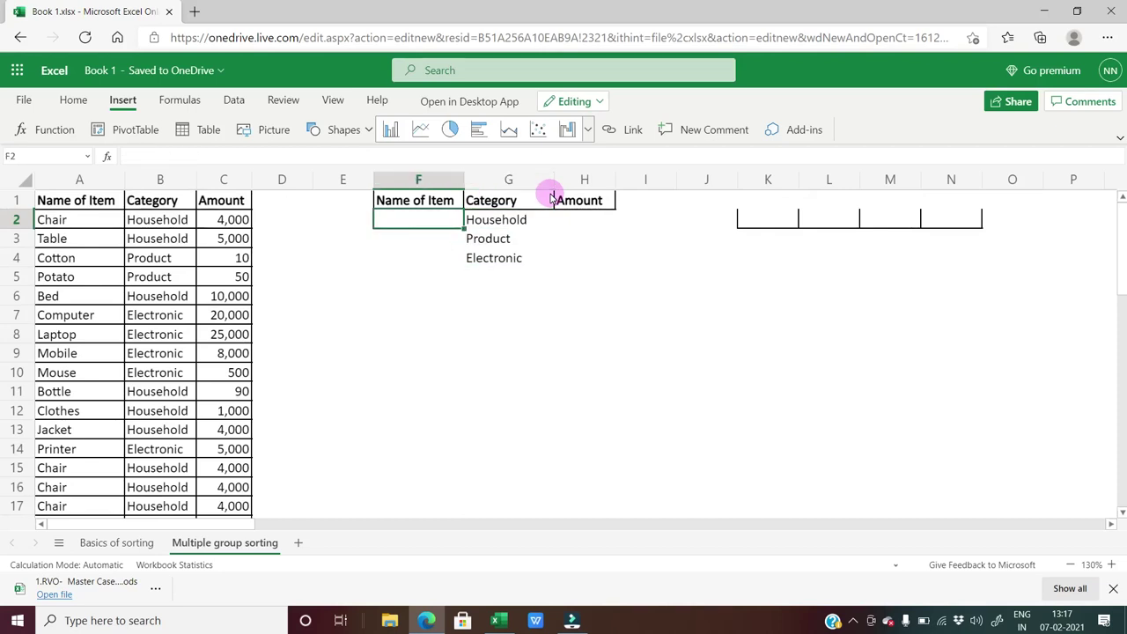
{"action": "key", "text": "Right"}
{"action": "key", "text": "F2"}
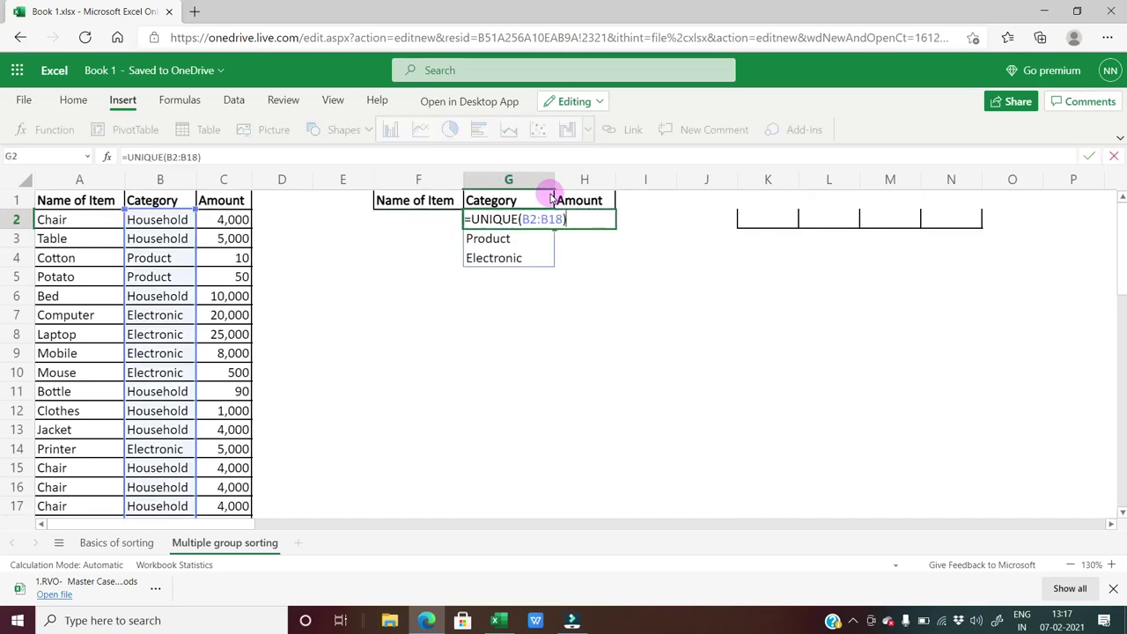
{"action": "key", "text": "Escape"}
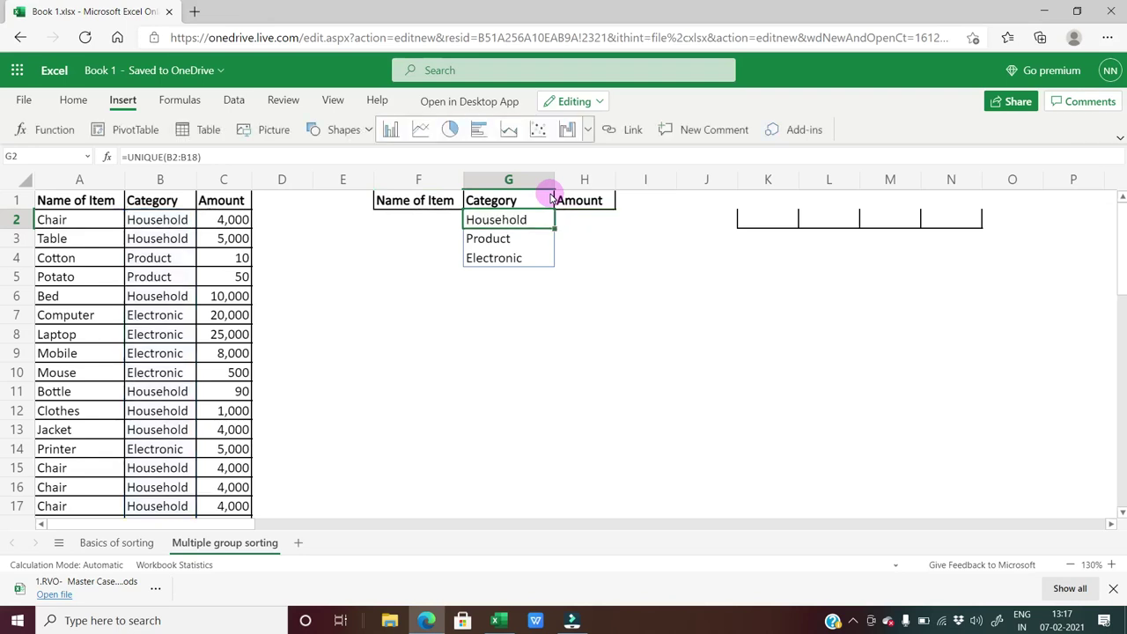
{"action": "key", "text": "Left"}
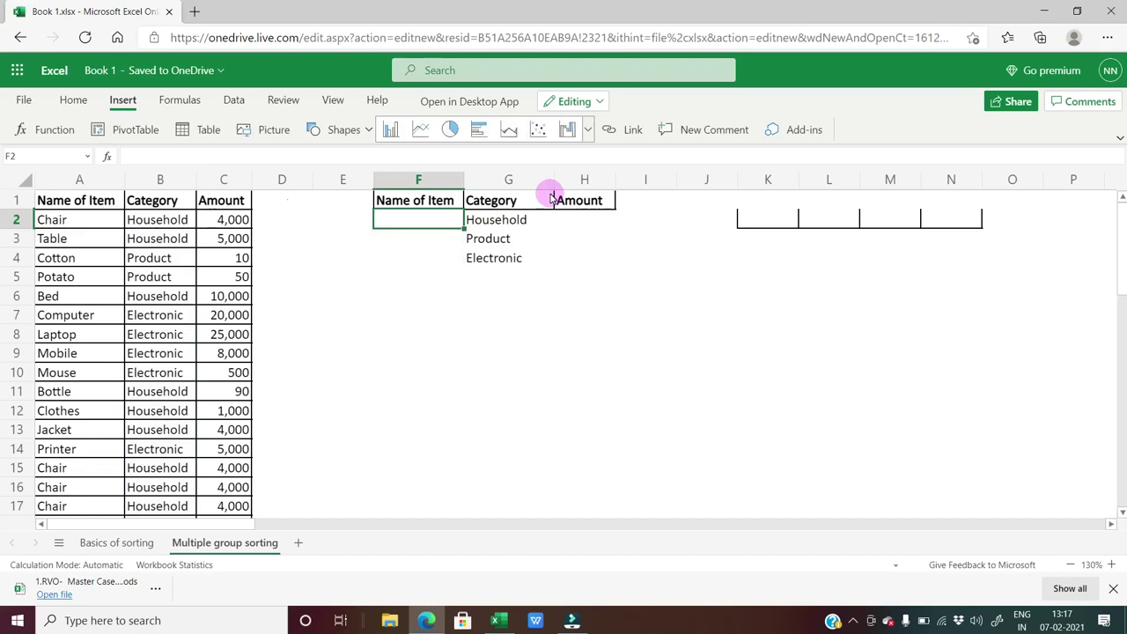
{"action": "key", "text": "Right"}
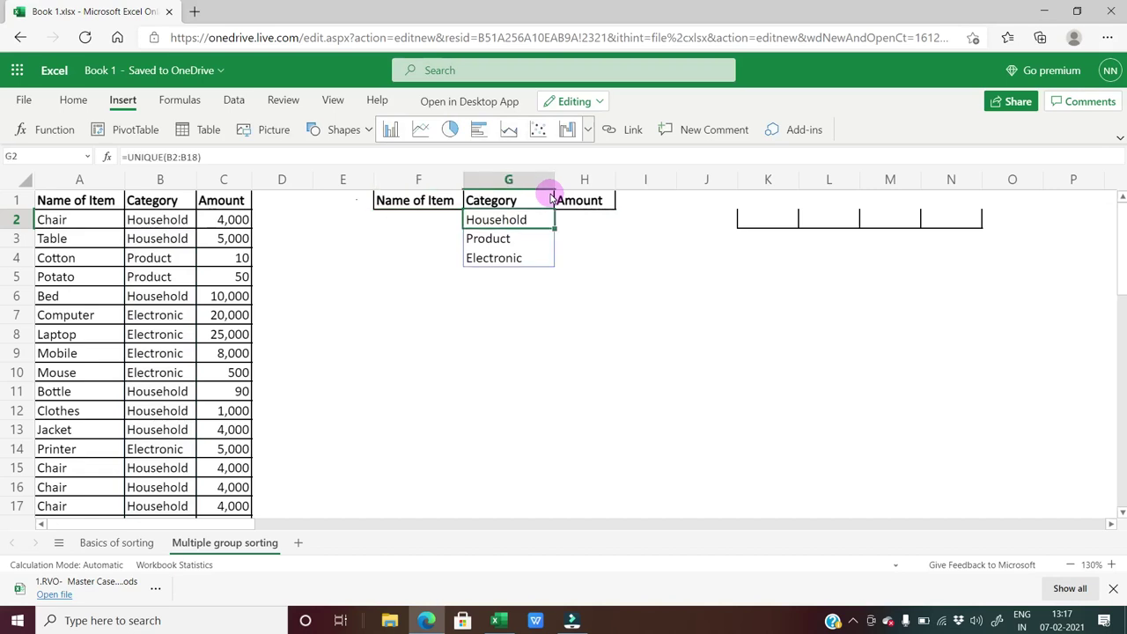
Clear the UNIQUE formula from G2 to empty the distinct category list.
{"action": "key", "text": "shift+Down"}
{"action": "key", "text": "shift+Down"}
{"action": "key", "text": "Left"}
{"action": "key", "text": "Right"}
{"action": "key", "text": "Delete"}
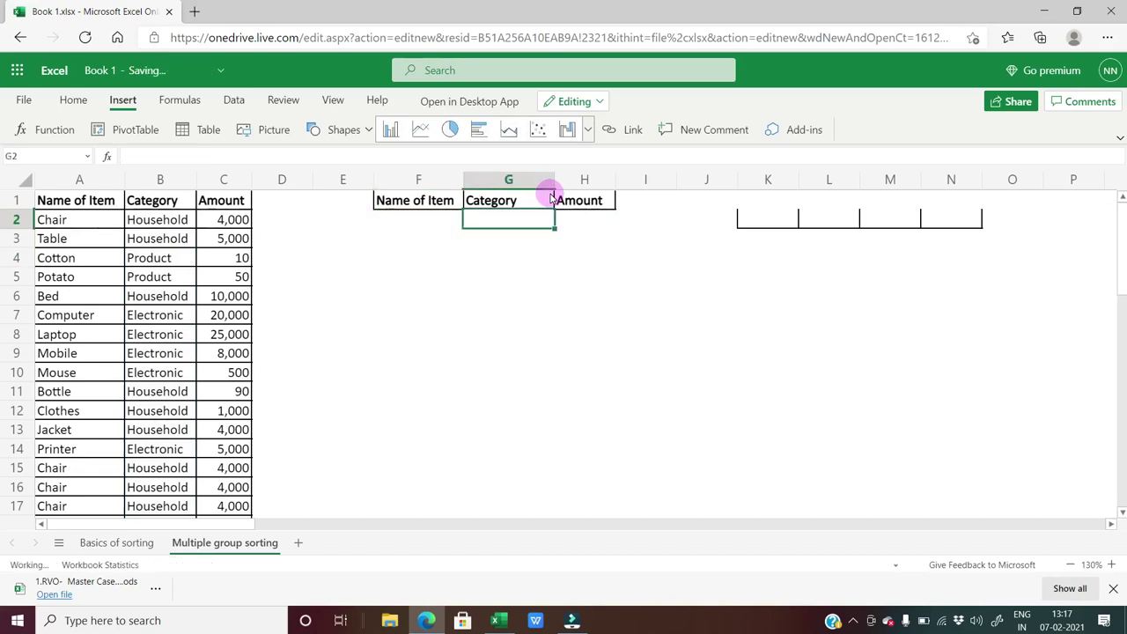
{"action": "key", "text": "ctrl+shift+Down"}
Enter a SORT formula in F2 that lists the item names from A2:A18 in ascending order.
{"action": "key", "text": "Left"}
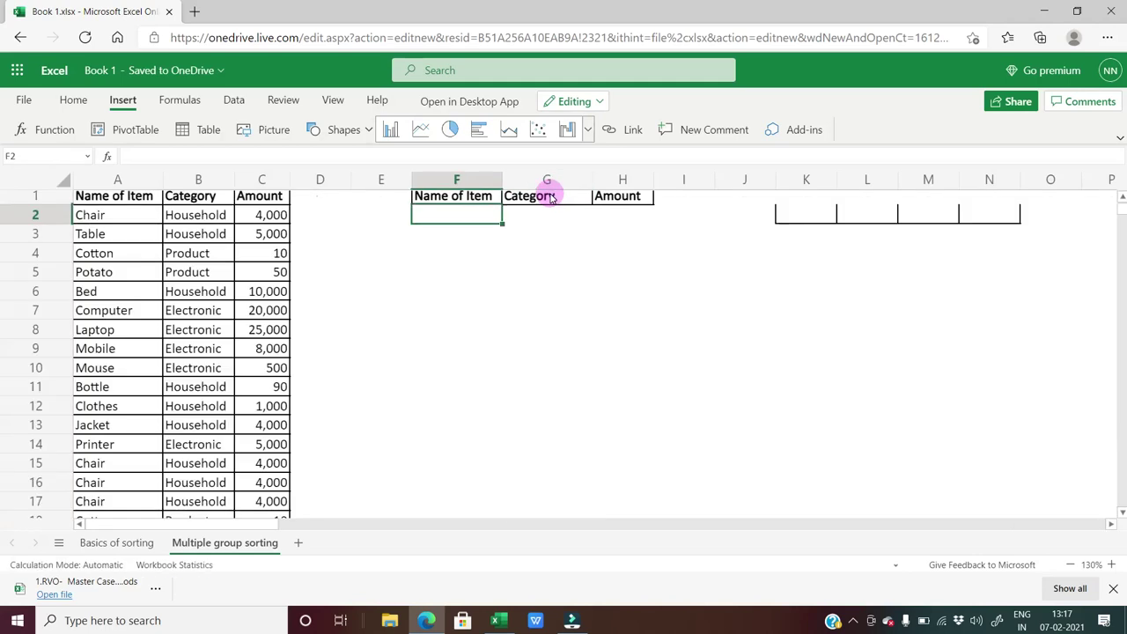
{"action": "type", "text": "=sort("}
{"action": "key", "text": "Left"}
{"action": "key", "text": "Left"}
{"action": "key", "text": "Left"}
{"action": "key", "text": "Left"}
{"action": "key", "text": "Left"}
{"action": "key", "text": "ctrl+shift+Down"}
{"action": "key", "text": "Return"}
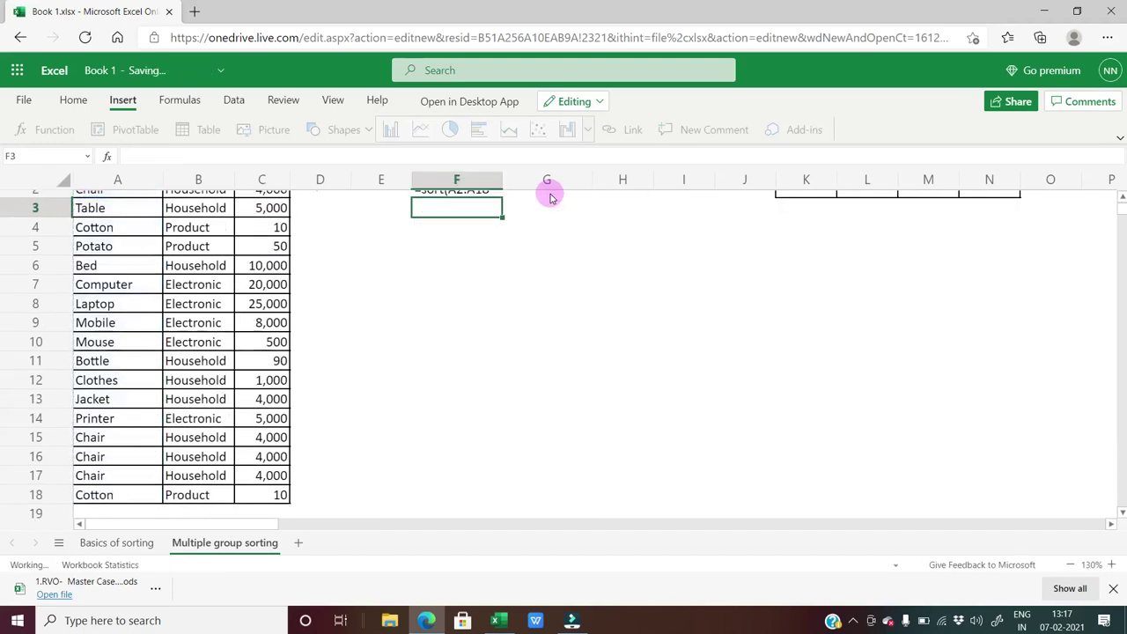
Wrap the F2 formula in UNIQUE so it reads =UNIQUE(SORT(A2:A18)), and select the resulting item list.
{"action": "key", "text": "Up"}
{"action": "key", "text": "F2"}
{"action": "key", "text": "Left"}
{"action": "key", "text": "Left"}
{"action": "key", "text": "Left"}
{"action": "key", "text": "Left"}
{"action": "key", "text": "Left"}
{"action": "key", "text": "Left"}
{"action": "key", "text": "Left"}
{"action": "key", "text": "Left"}
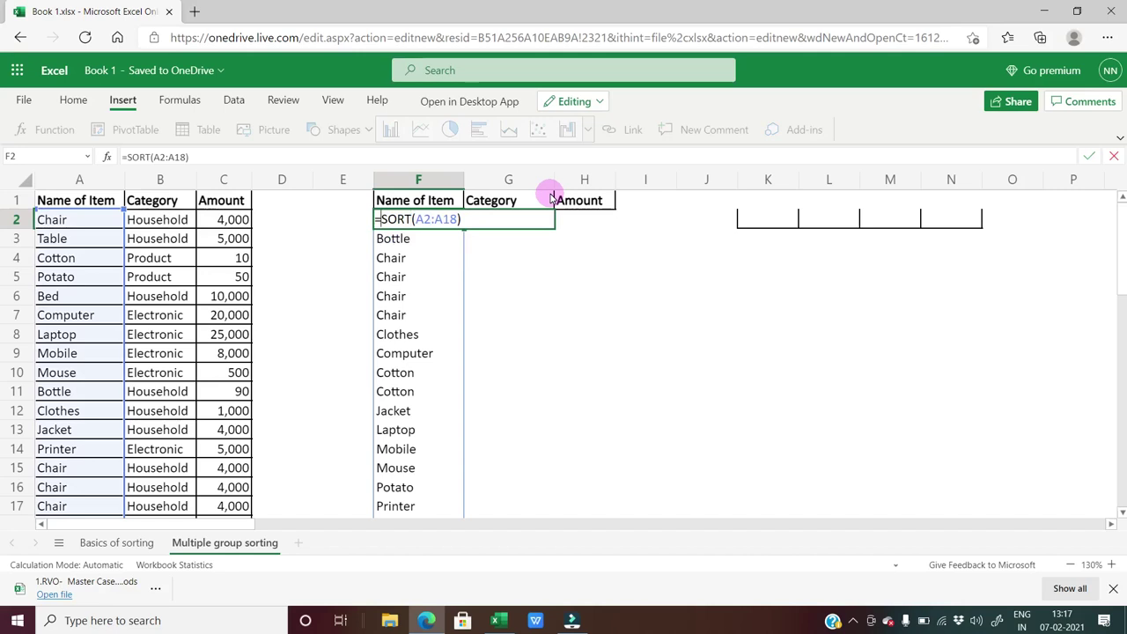
{"action": "type", "text": "unique("}
{"action": "key", "text": "Right"}
{"action": "key", "text": "Right"}
{"action": "key", "text": "Right"}
{"action": "key", "text": "End"}
{"action": "type", "text": ")"}
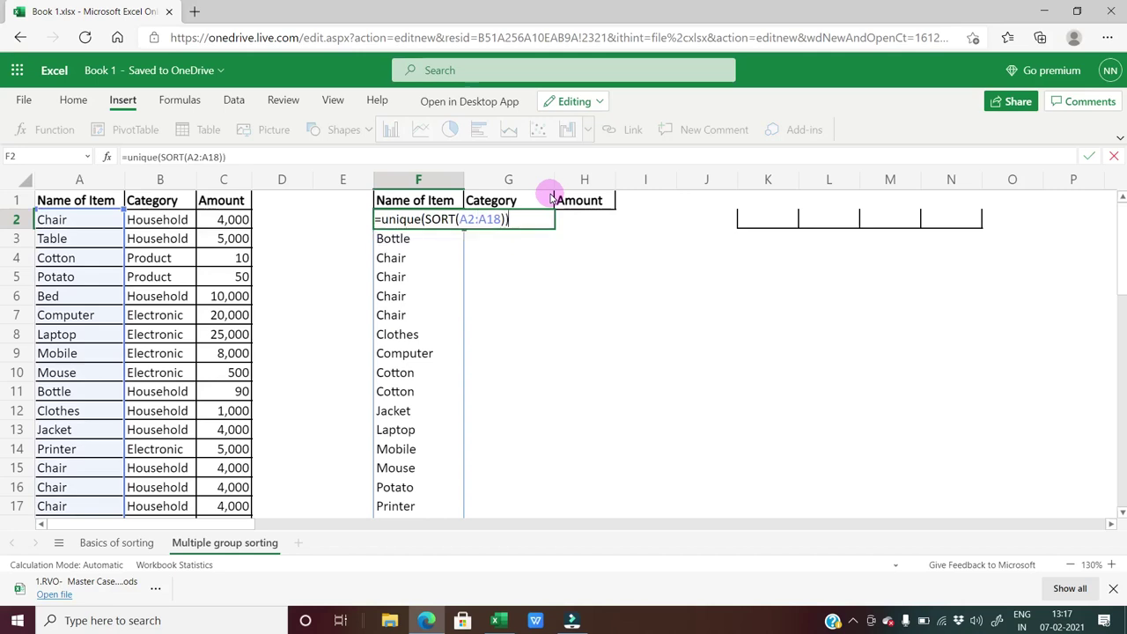
{"action": "key", "text": "Return"}
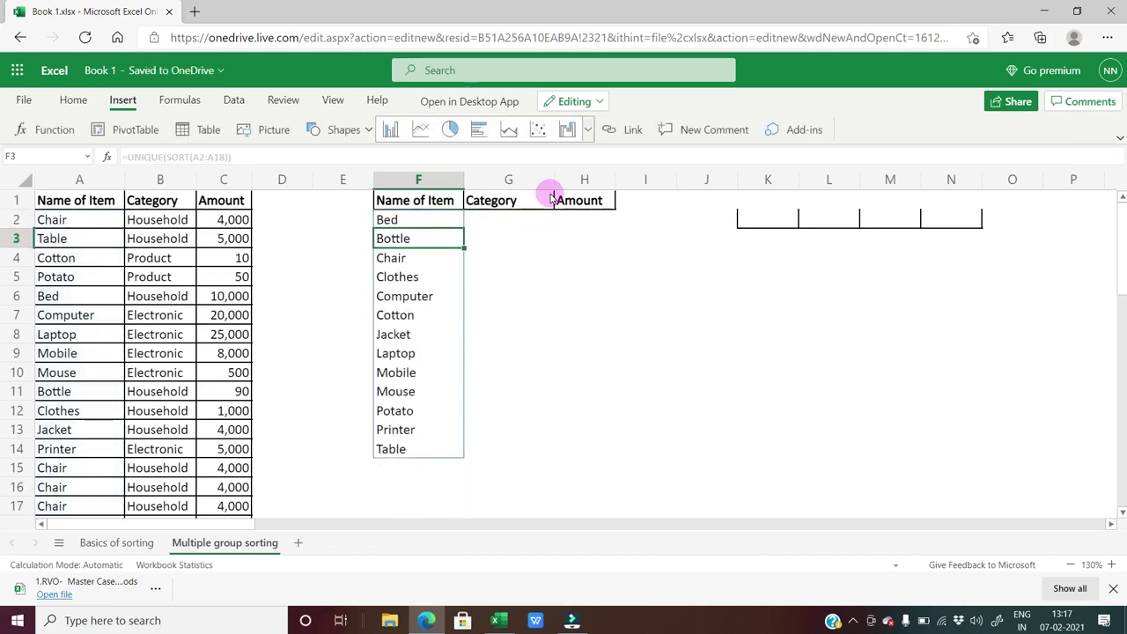
{"action": "key", "text": "Up"}
{"action": "key", "text": "ctrl+shift+Down"}
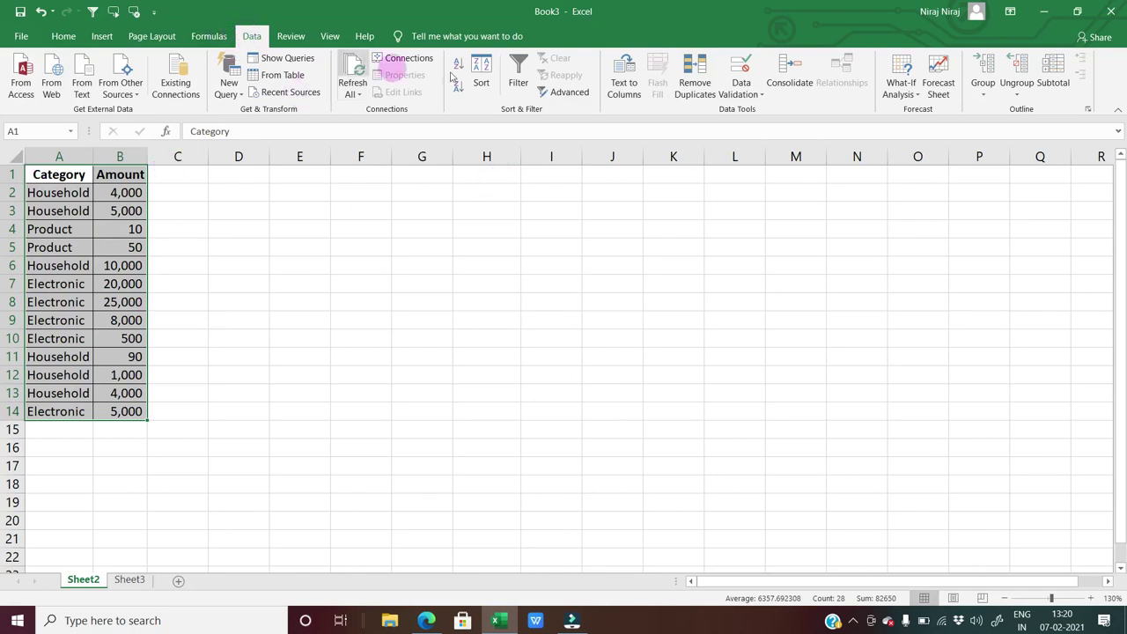
Start an in-place Advanced Filter on the Category and Amount table with Sheet2!$A$1:$B$14 as the list range.
{"action": "left_click", "coordinate": [566, 95]}
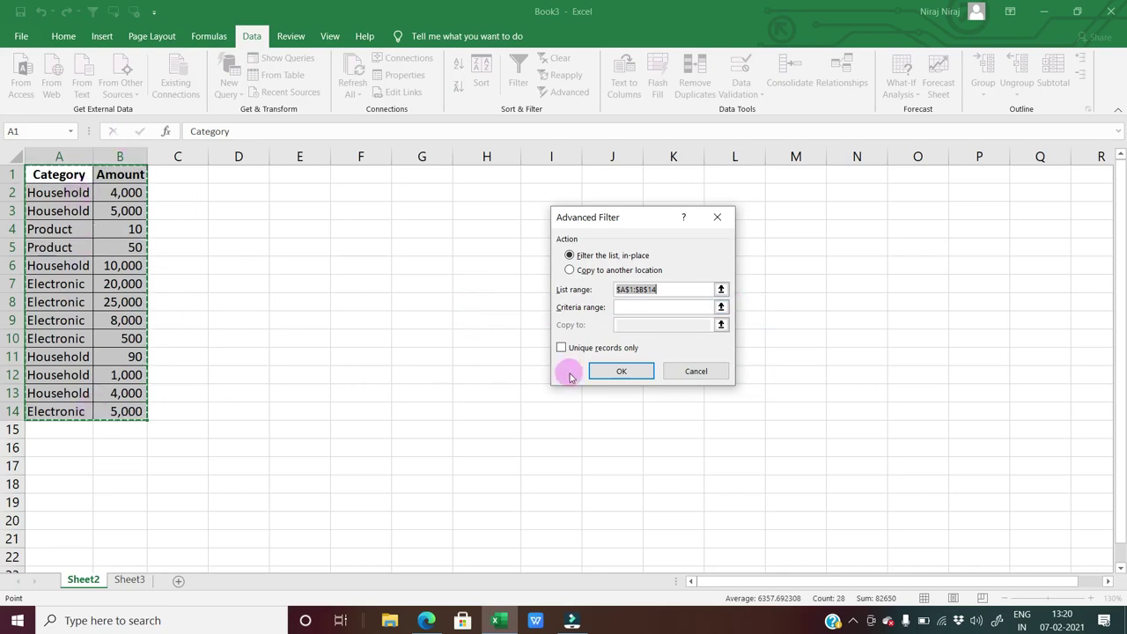
{"action": "left_click", "coordinate": [639, 306]}
{"action": "left_click", "coordinate": [59, 178]}
{"action": "key", "text": "ctrl+shift+Right"}
{"action": "key", "text": "ctrl+shift+Down"}
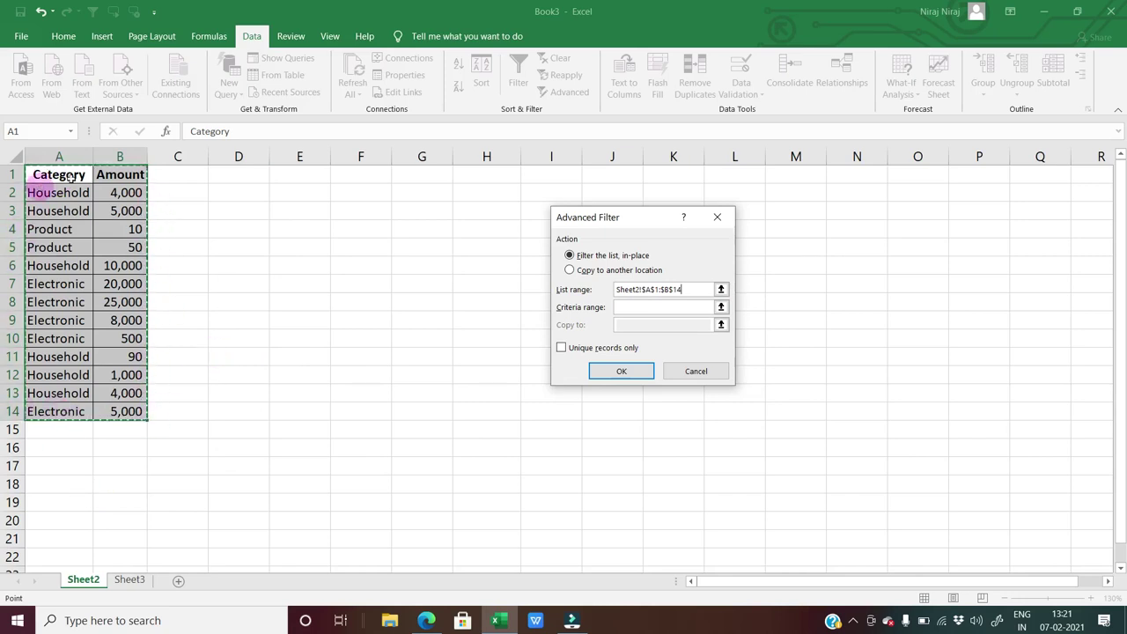
Set the criteria range to Sheet3!$A$1:$A$3 and apply the Advanced Filter.
{"action": "left_click", "coordinate": [721, 307]}
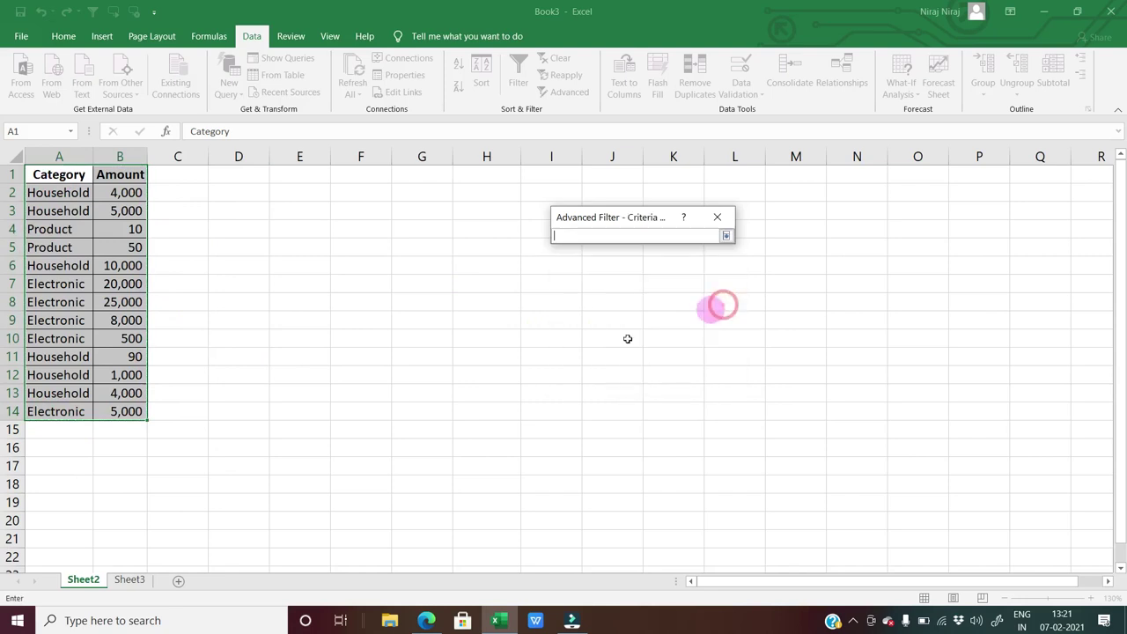
{"action": "left_click", "coordinate": [129, 580]}
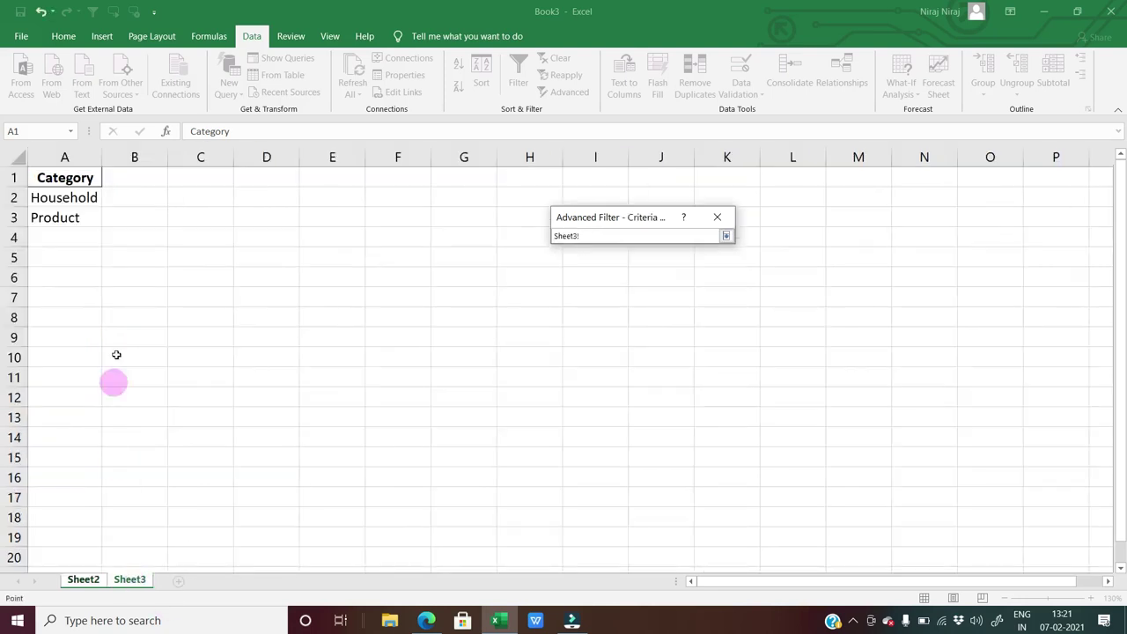
{"action": "left_click", "coordinate": [87, 176]}
{"action": "key", "text": "ctrl+shift+Down"}
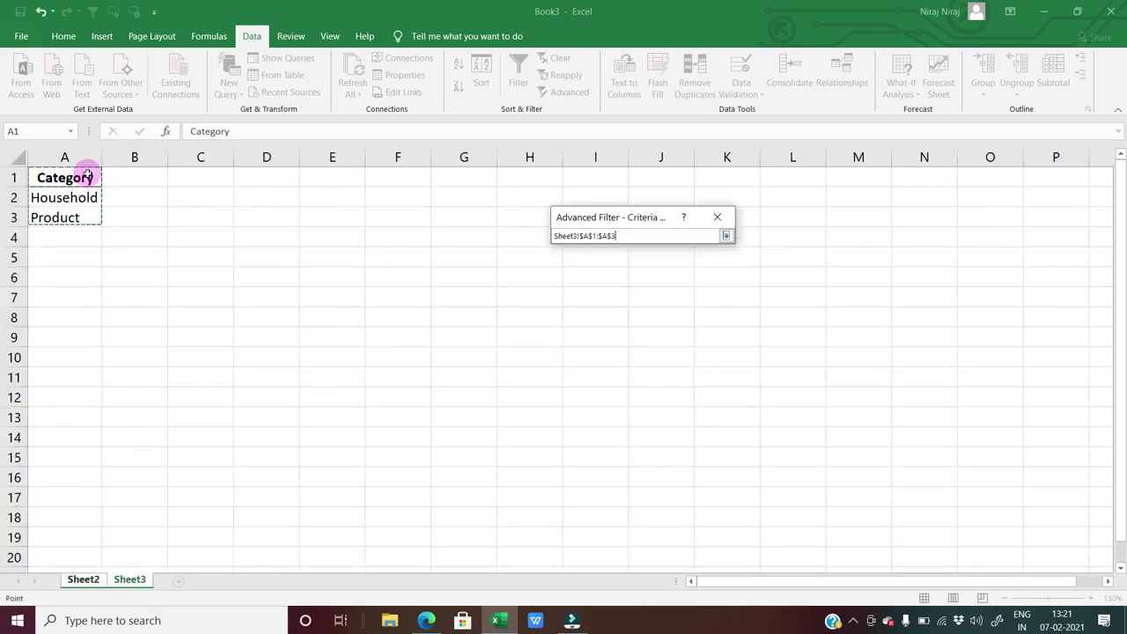
{"action": "key", "text": "Return"}
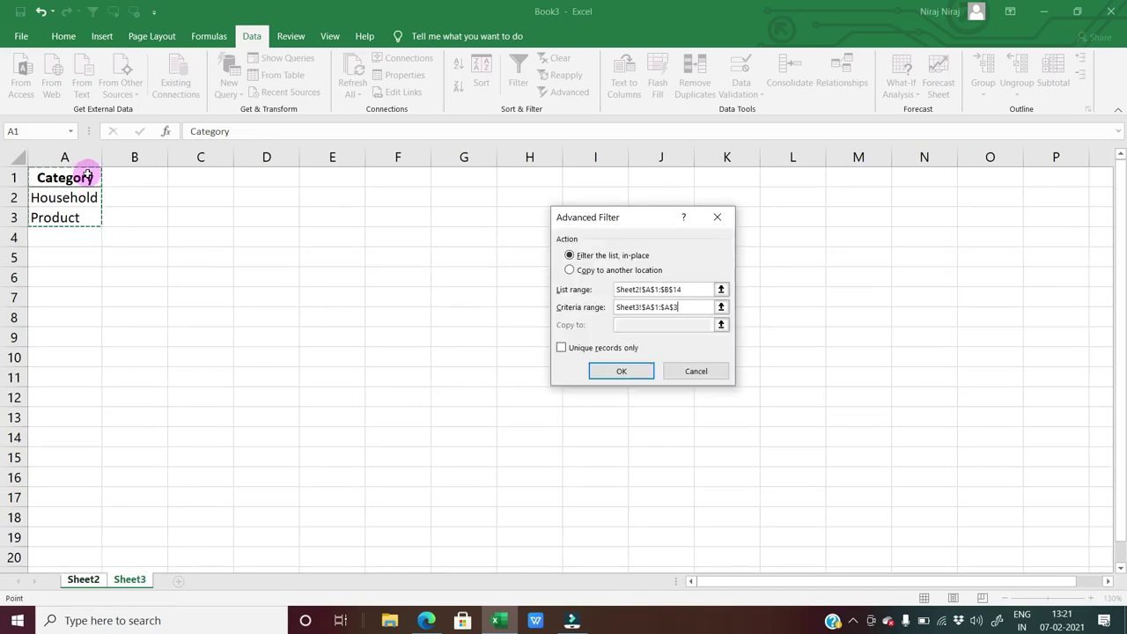
{"action": "left_click", "coordinate": [619, 370]}
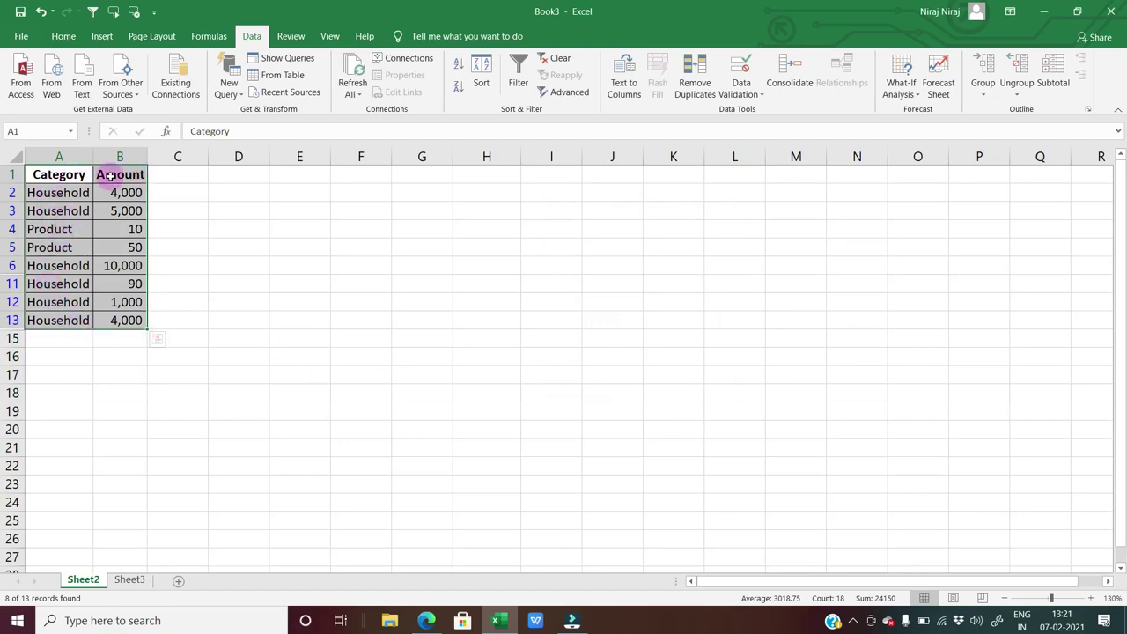
Remove the advanced filter from the Sheet2 table and turn on AutoFilter for its header row.
{"action": "key", "text": "Left"}
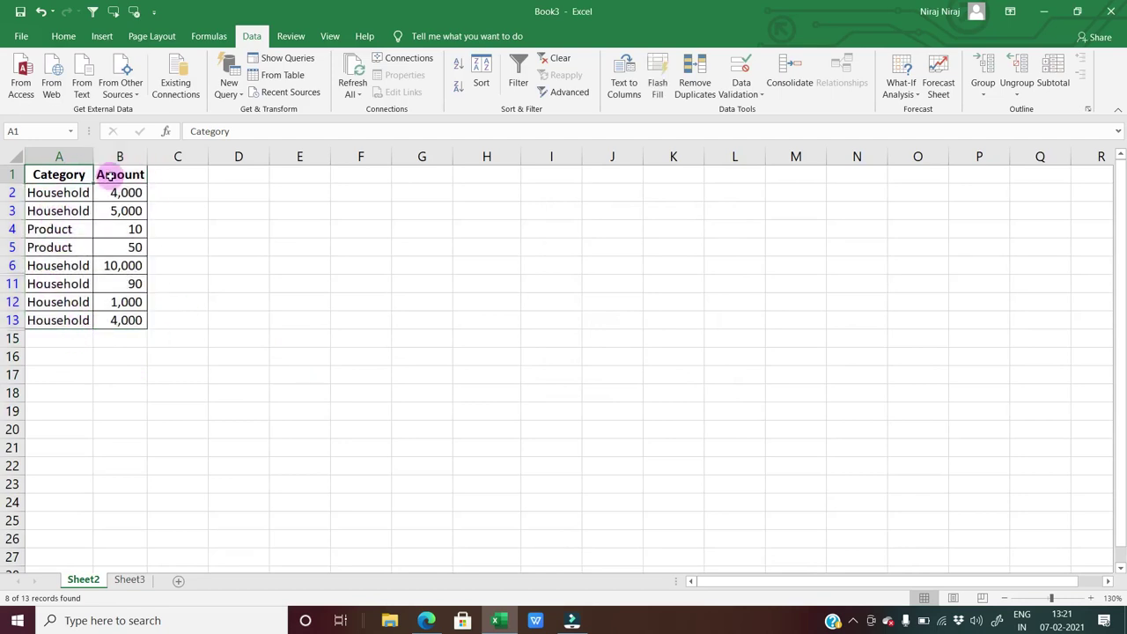
{"action": "key", "text": "alt+d"}
{"action": "key", "text": "f"}
{"action": "key", "text": "f"}
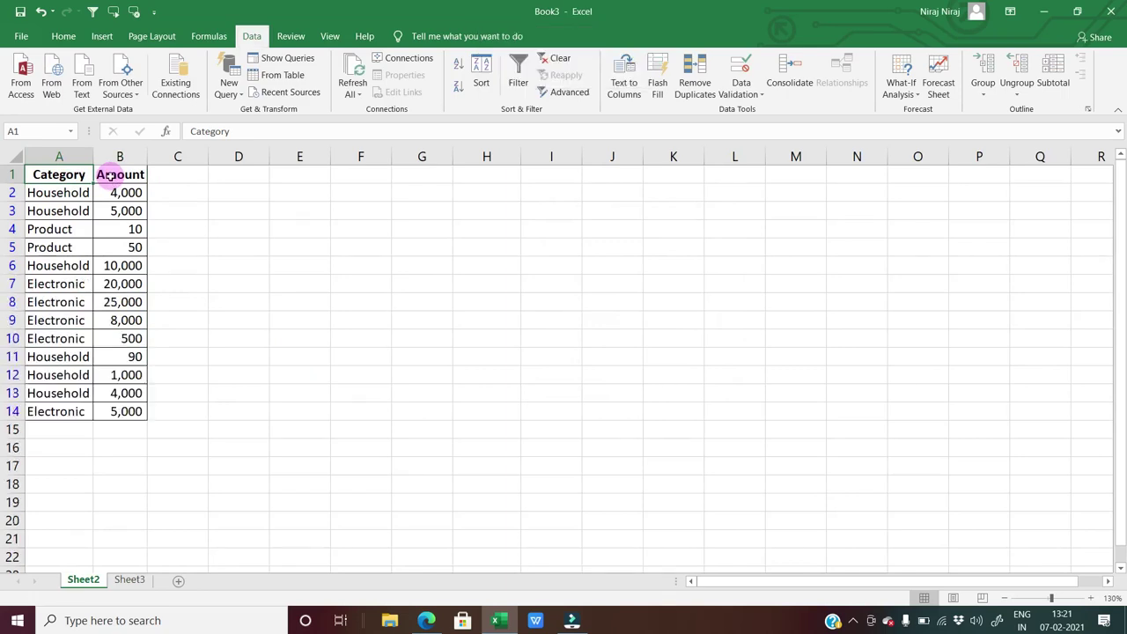
{"action": "key", "text": "Down"}
{"action": "key", "text": "Down"}
{"action": "key", "text": "Up"}
{"action": "key", "text": "Up"}
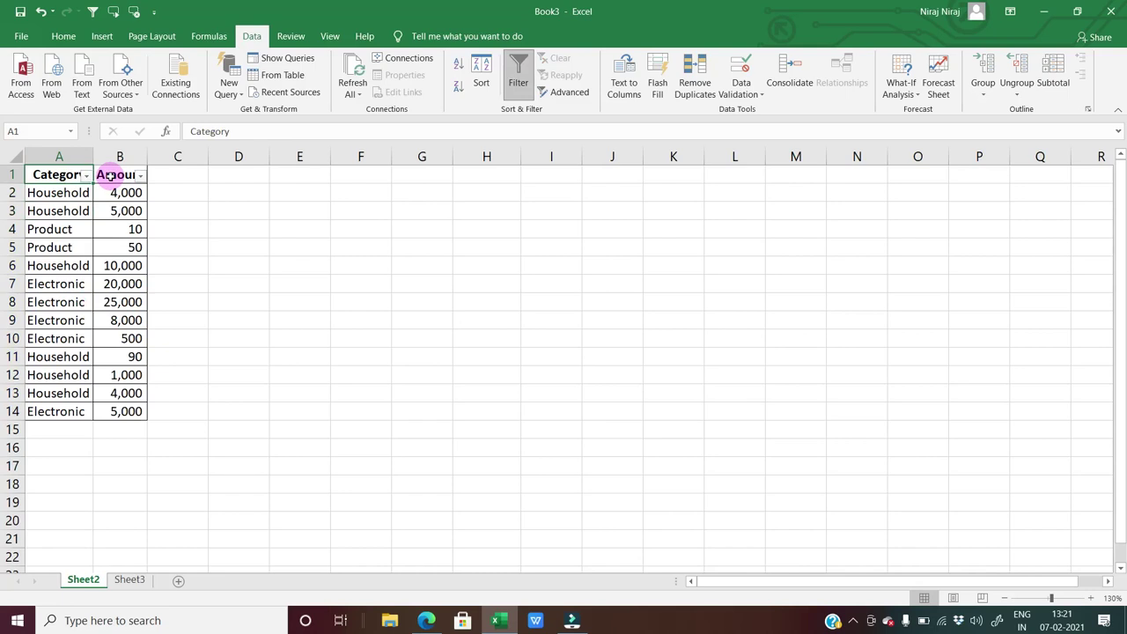
Compare the criteria list on Sheet3 with the Category and Amount table on Sheet2.
{"action": "key", "text": "ctrl+Page_Down"}
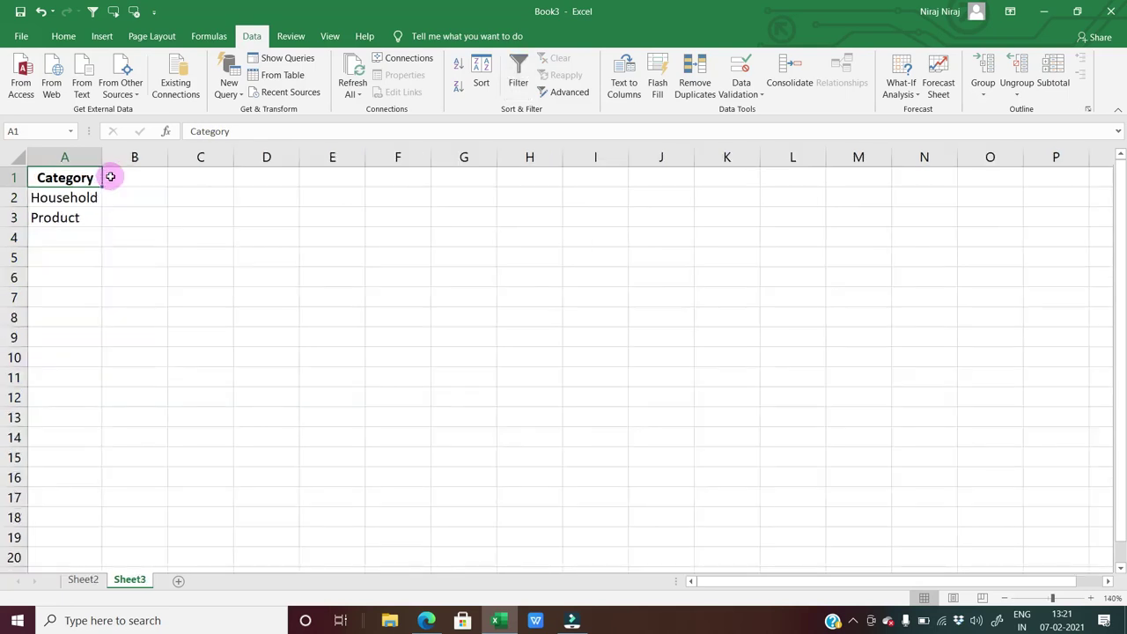
{"action": "key", "text": "ctrl+Page_Up"}
{"action": "key", "text": "Right"}
{"action": "key", "text": "Left"}
{"action": "key", "text": "ctrl+Page_Down"}
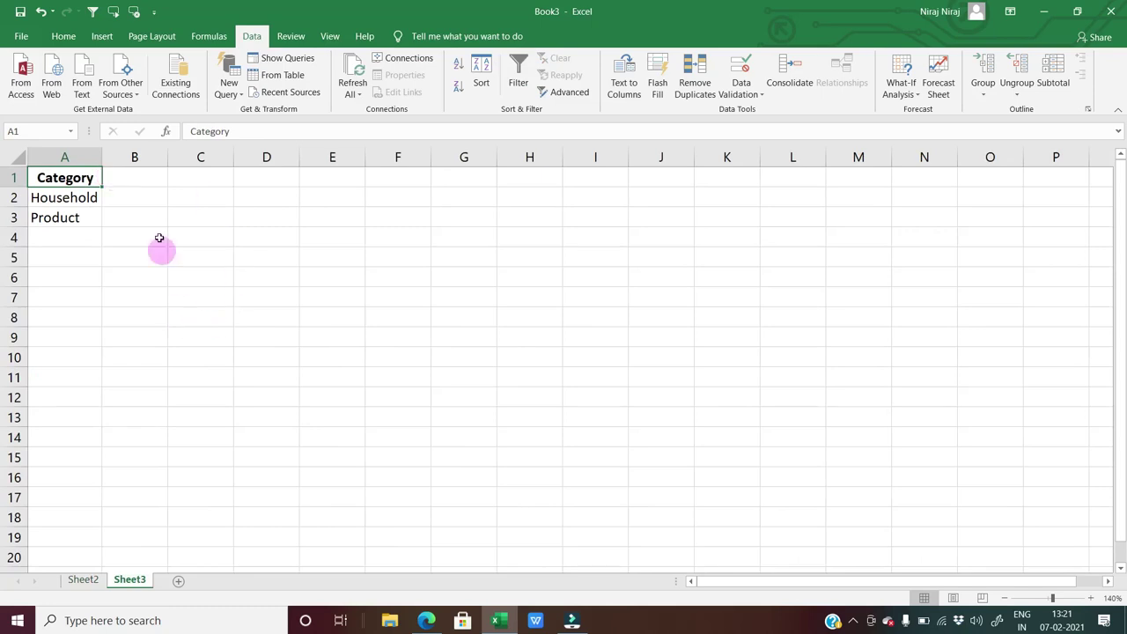